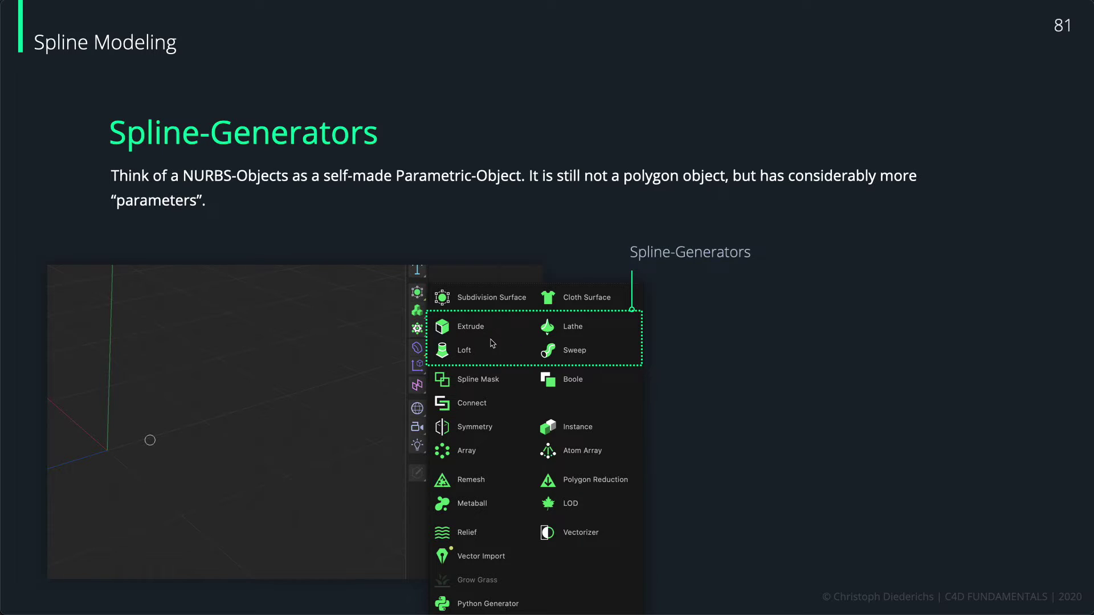
Step: Switch to Cinema 4D and add an Extrude generator and a Loft generator to the empty scene
key(Right)
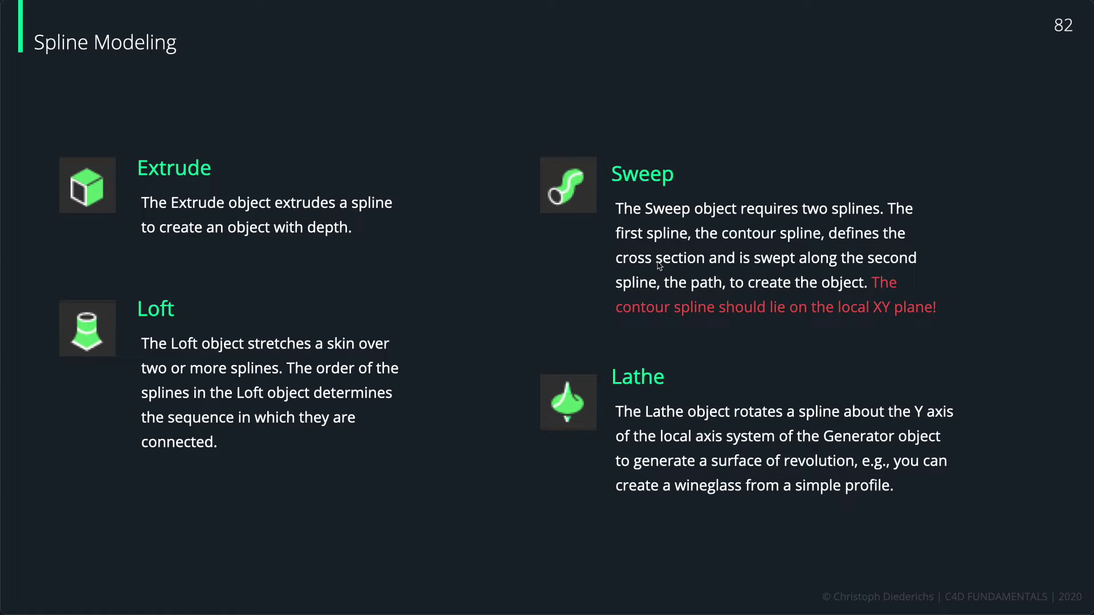
key(super+Tab)
key(super+Tab)
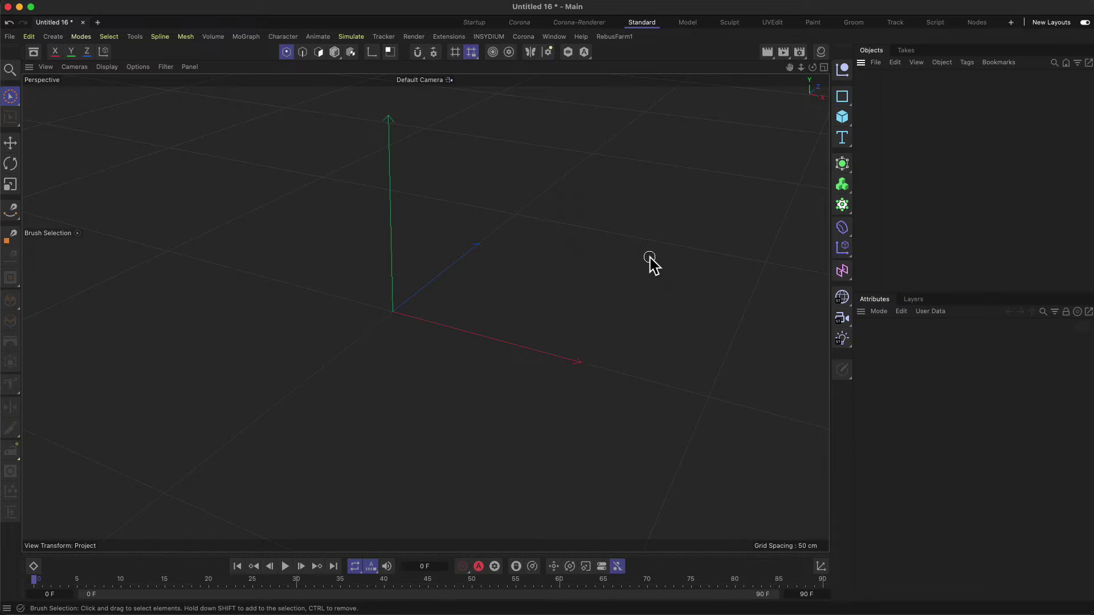
click(842, 99)
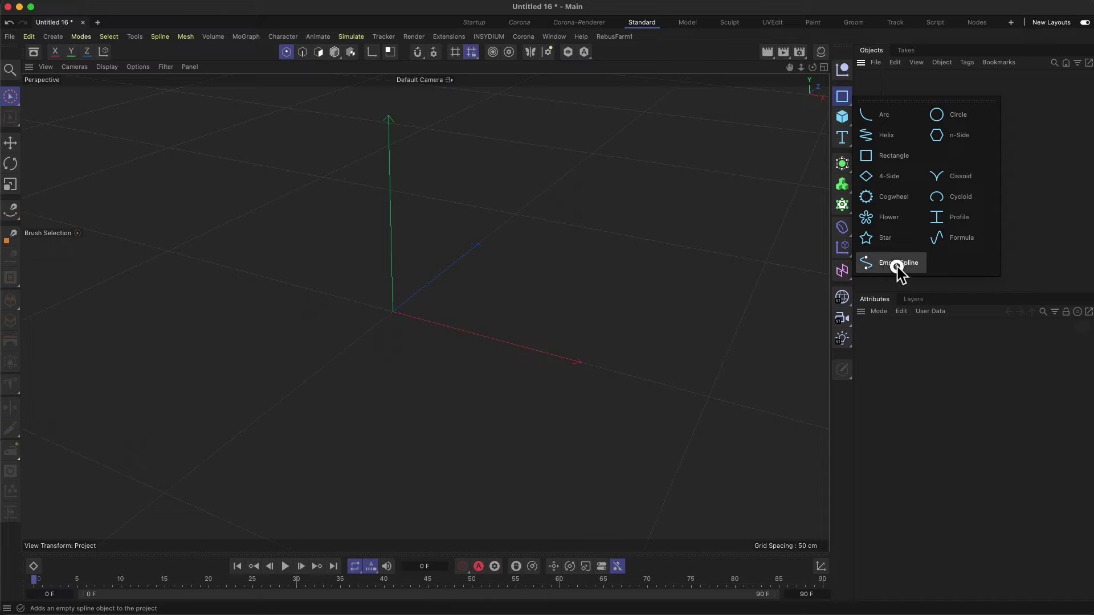
click(841, 163)
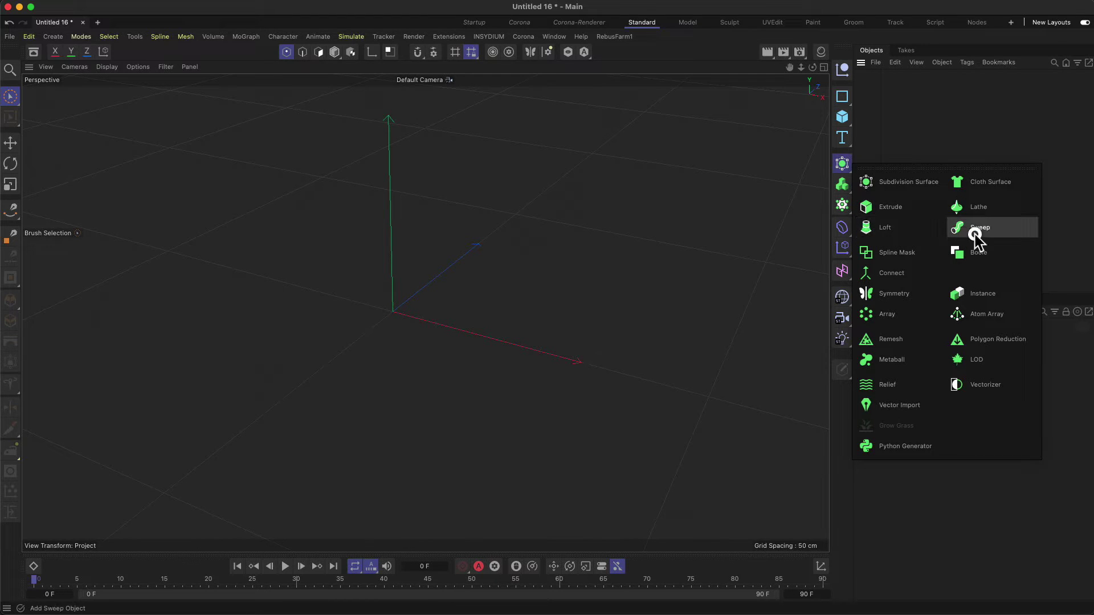
click(880, 208)
click(842, 164)
click(921, 232)
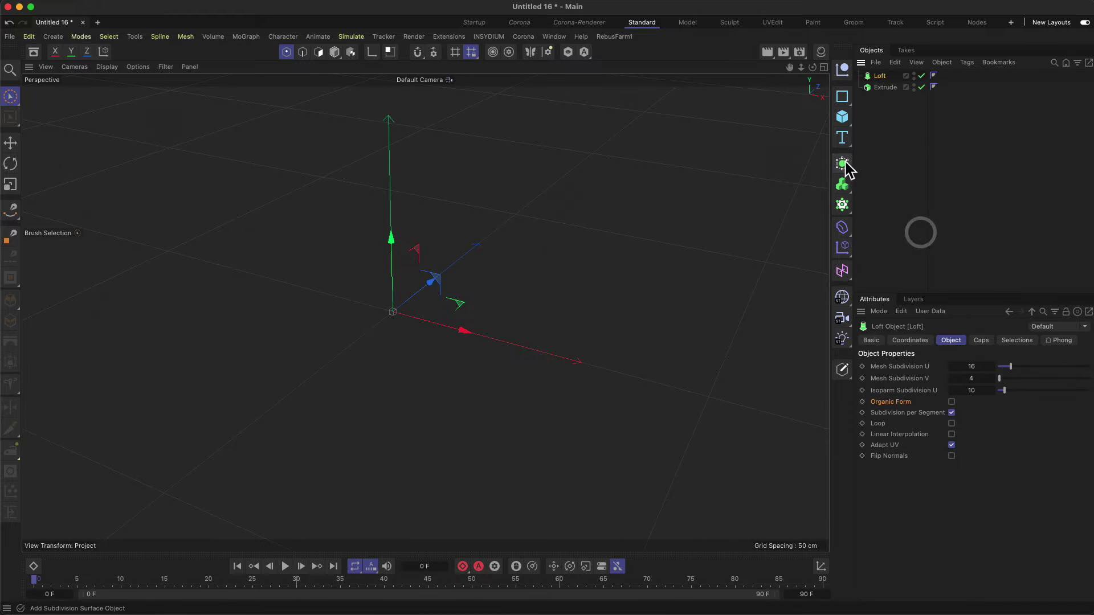
Step: Add a Lathe generator to the scene
click(879, 175)
click(842, 164)
click(979, 206)
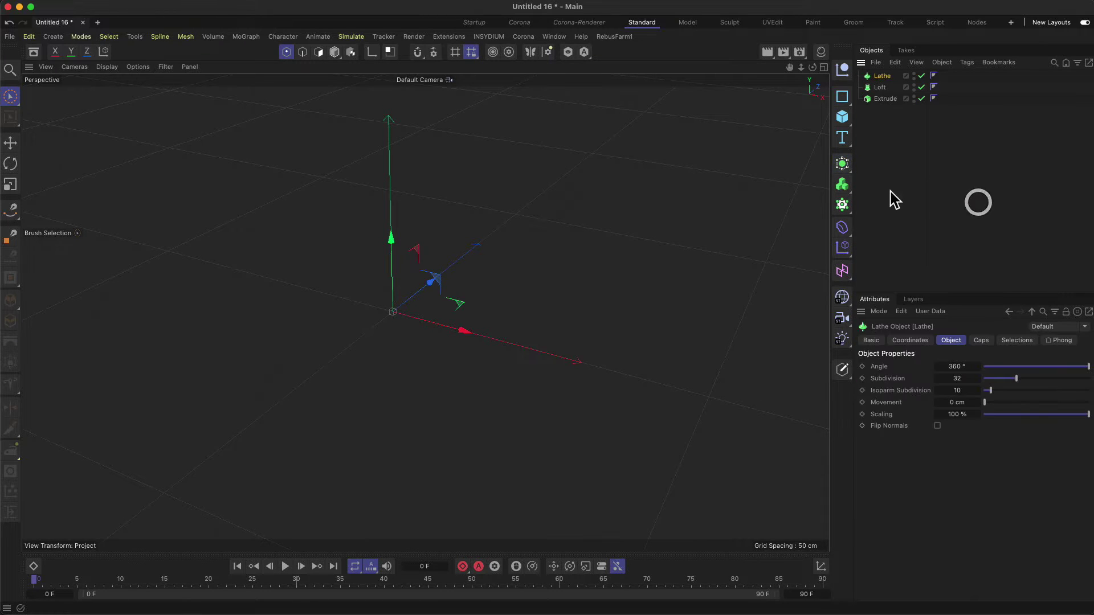
click(842, 164)
click(981, 211)
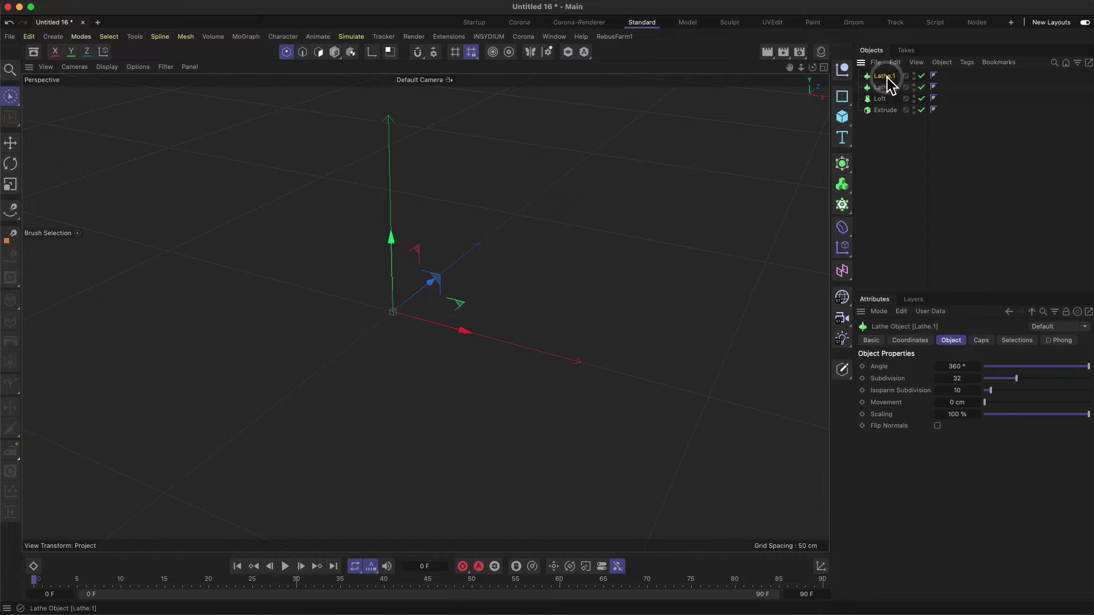
key(Delete)
Step: Add a Sweep generator and move the Extrude generator to the first place in the object hierarchy
click(842, 164)
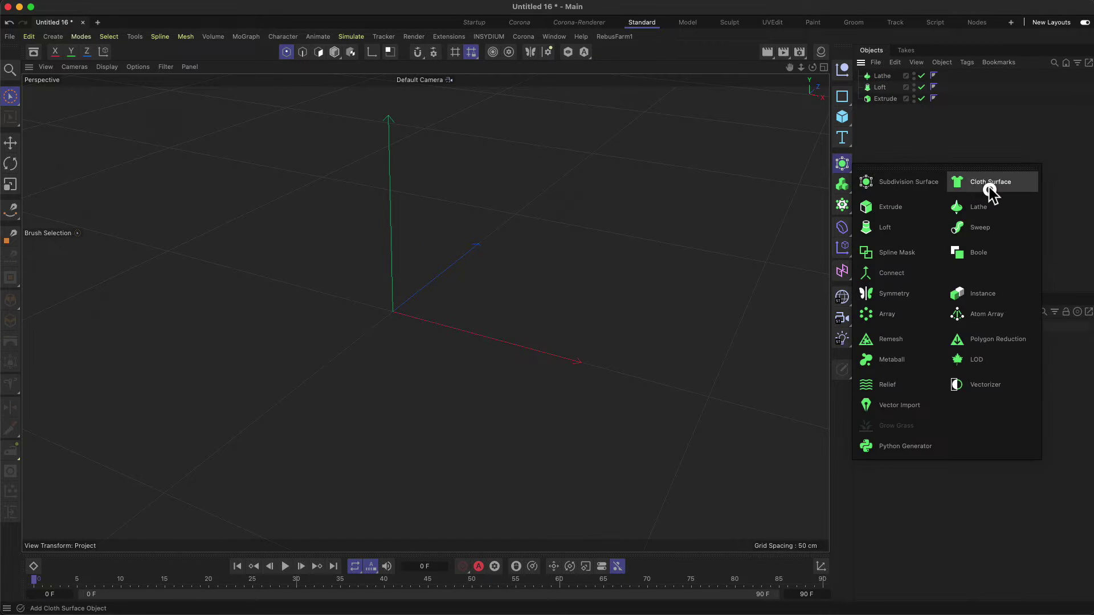
click(983, 228)
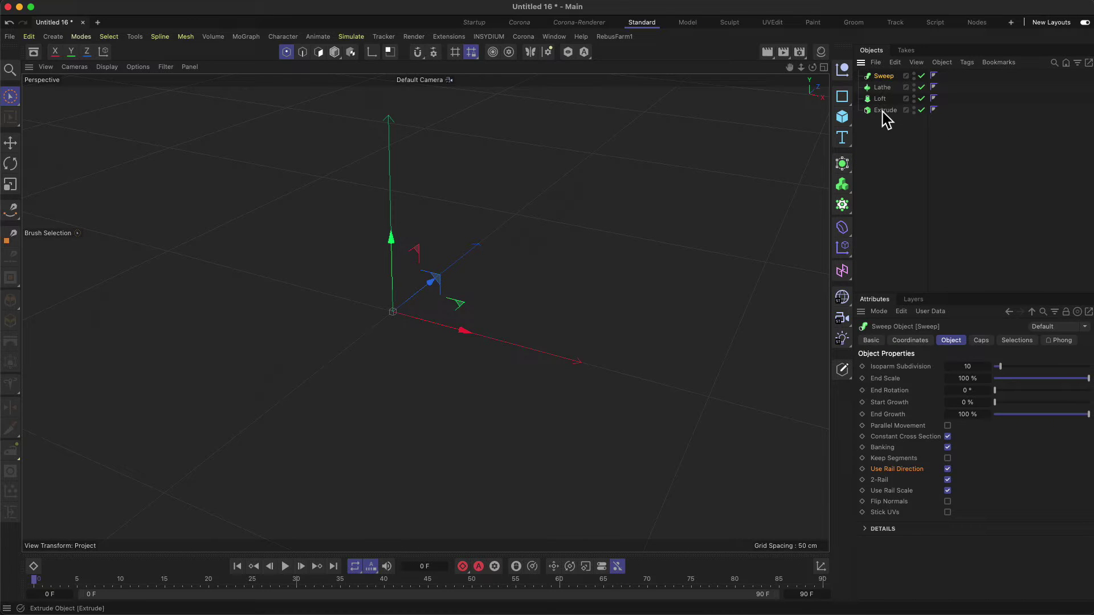
drag(883, 110, 884, 73)
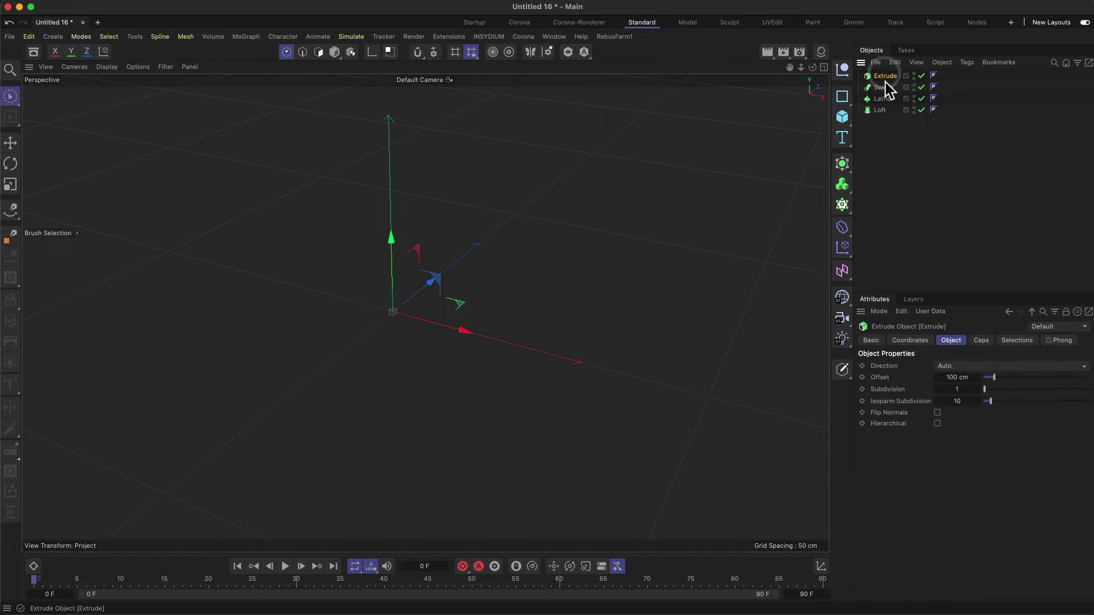
key(super+Tab)
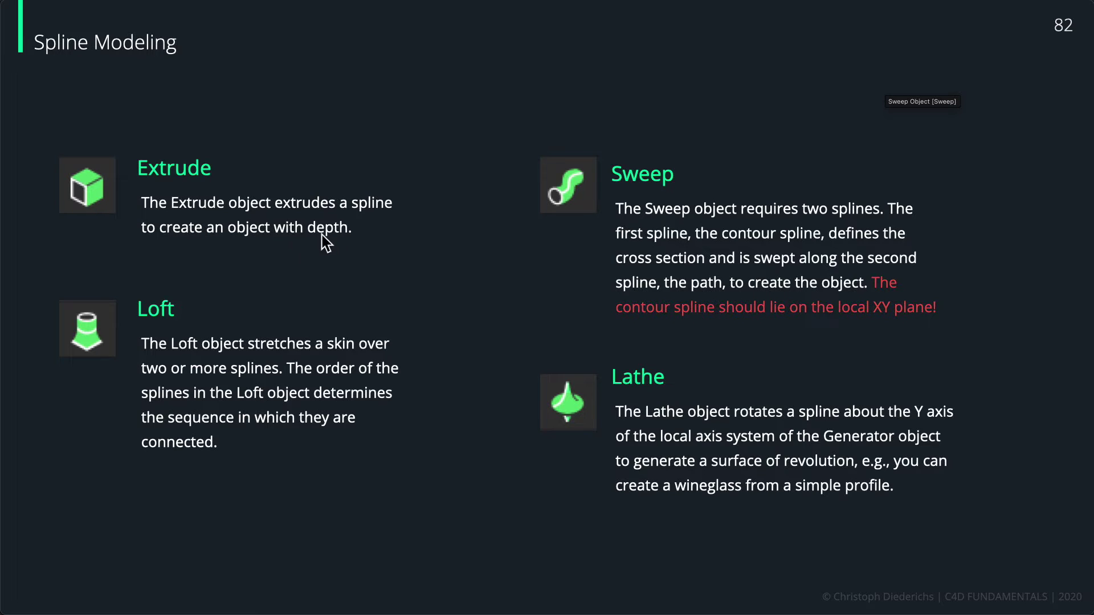
key(super+Tab)
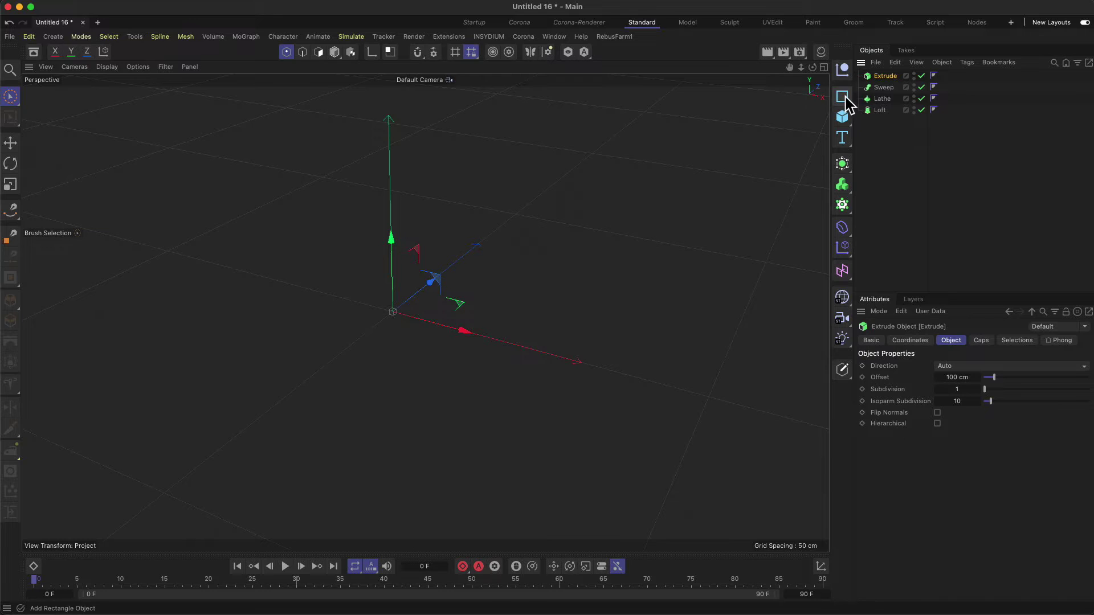
Step: Add a parametric Star spline to the scene
click(843, 97)
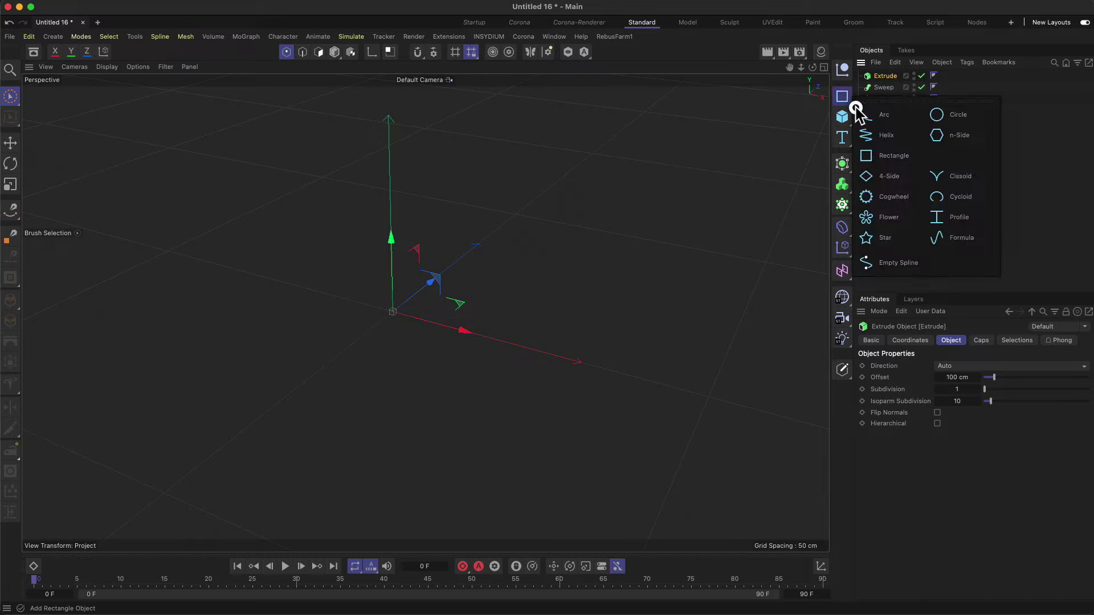
click(892, 241)
drag(470, 271, 444, 293)
alt+drag(424, 313, 392, 266)
key(2)
drag(471, 317, 506, 299)
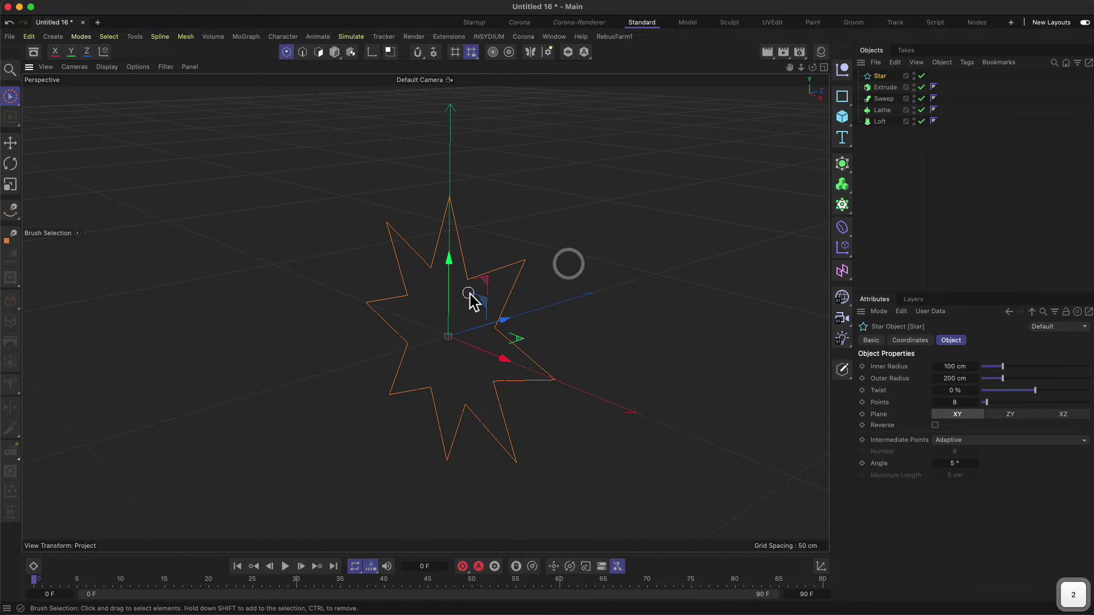
Step: Make the Star spline a child of the Extrude generator so that it is extruded
alt+drag(561, 342, 583, 320)
drag(879, 76, 885, 89)
alt+drag(481, 305, 393, 291)
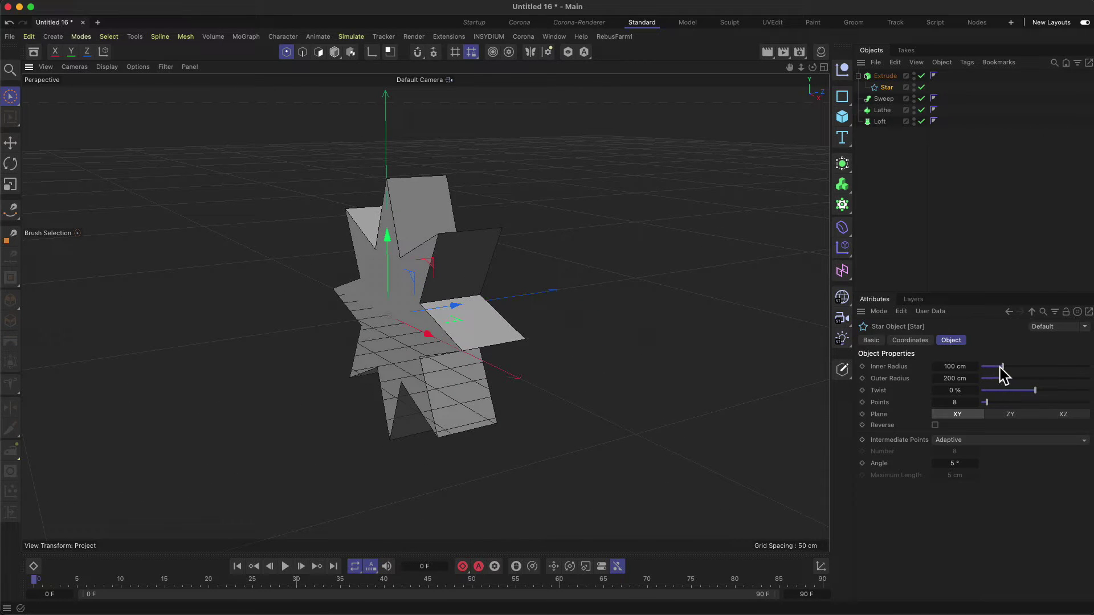
Step: Set the Star spline's inner radius to 154 cm, outer radius to 234 cm and twist to -58 %
click(885, 90)
mouse_move(1002, 367)
mouse_down()
mouse_move(1023, 381)
mouse_move(1006, 380)
mouse_up()
alt+drag(373, 303, 474, 300)
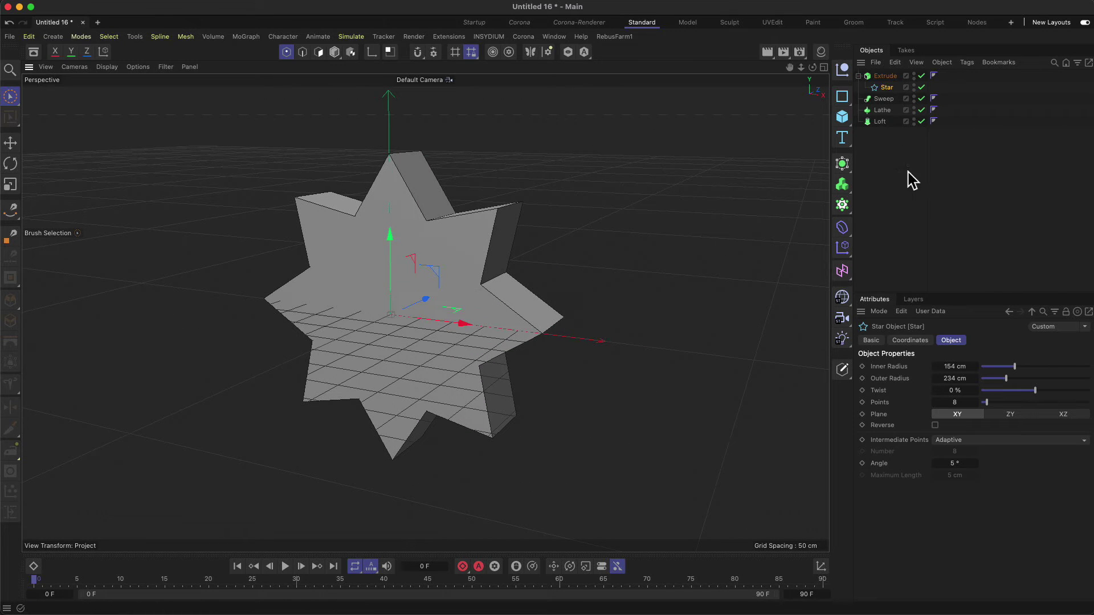
drag(1035, 391, 1003, 391)
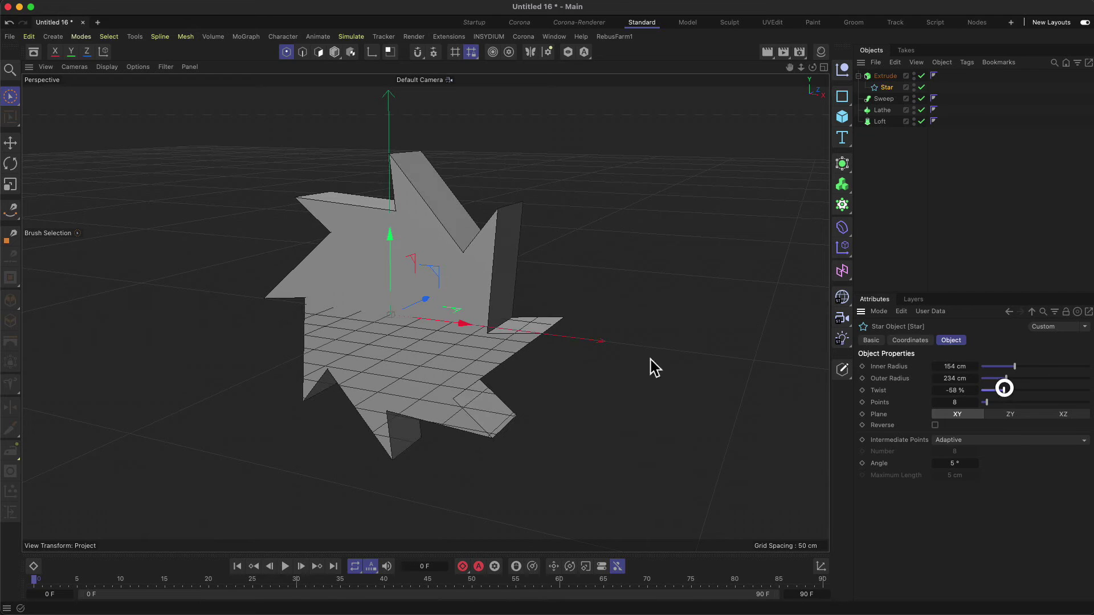
alt+drag(378, 282, 406, 271)
Step: Set the Extrude generator's direction to Z and its offset to 159 cm
click(884, 76)
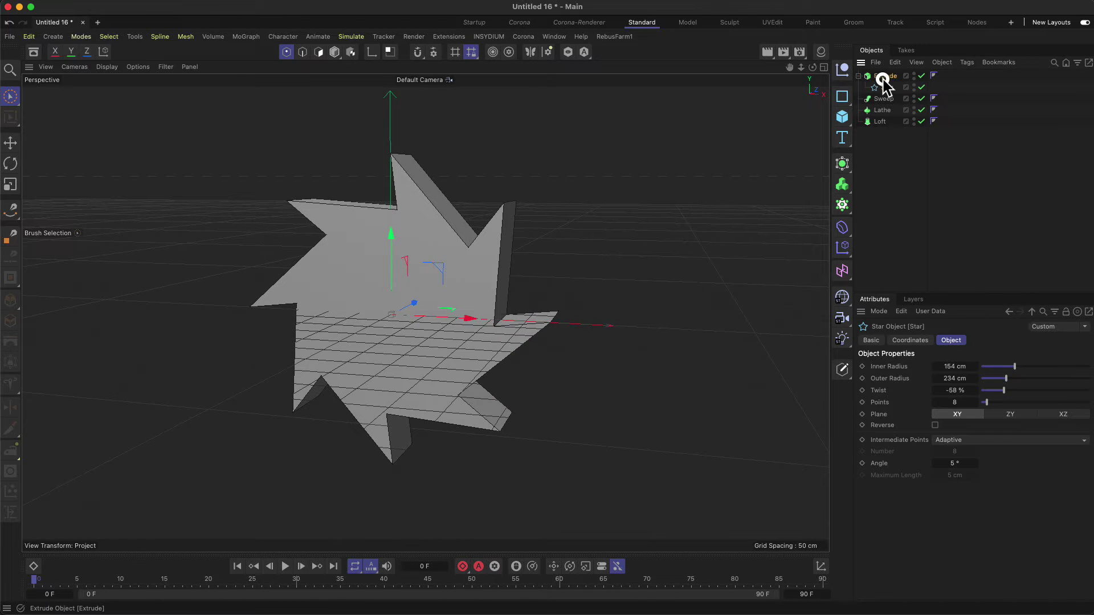
alt+drag(513, 282, 481, 302)
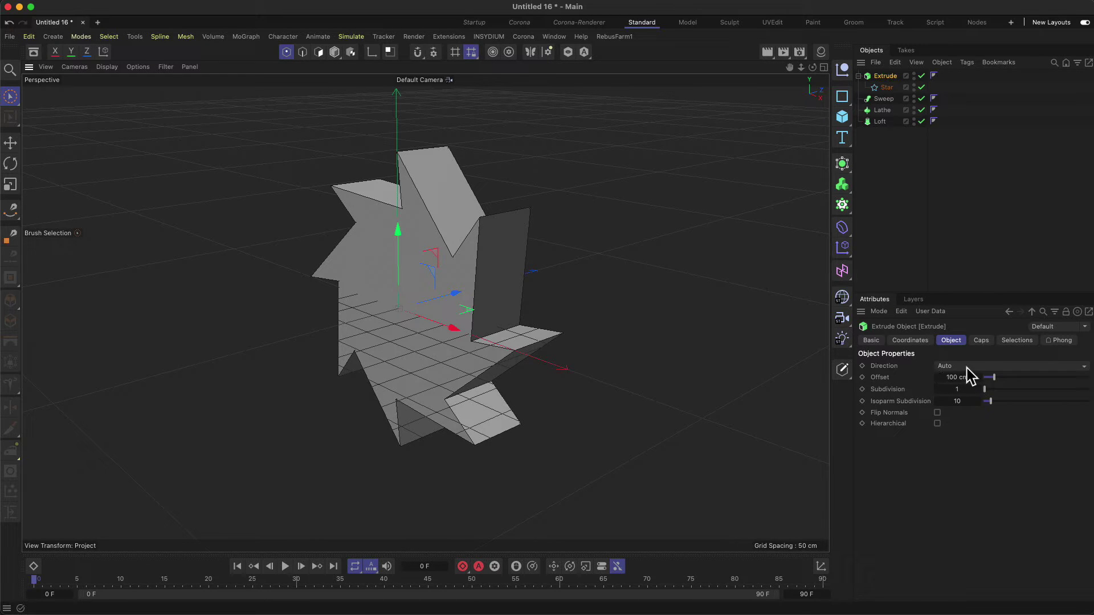
drag(966, 366, 962, 415)
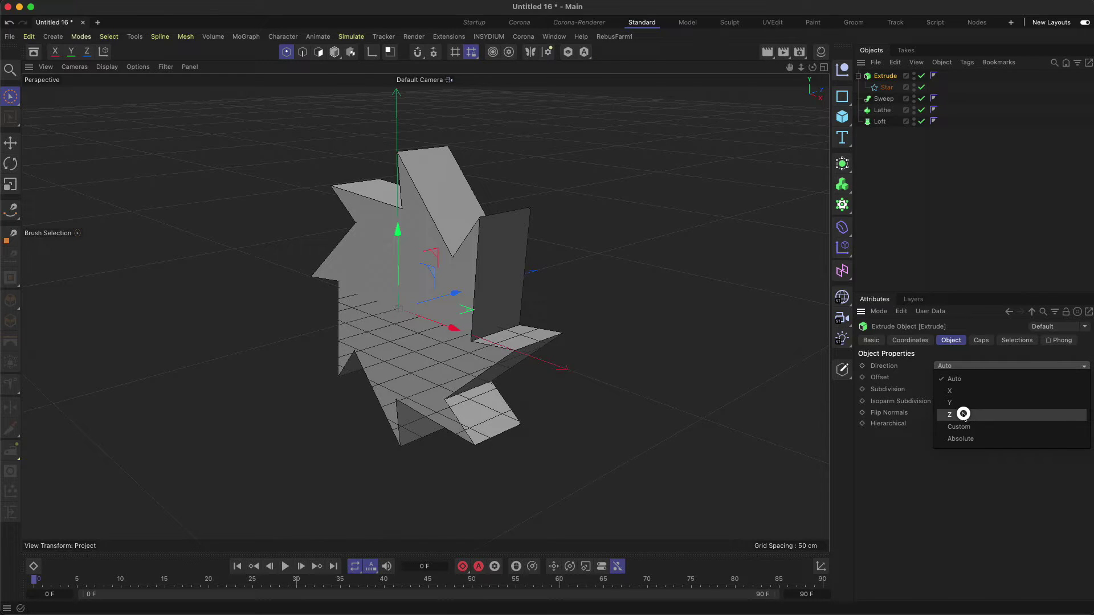
drag(957, 415, 958, 415)
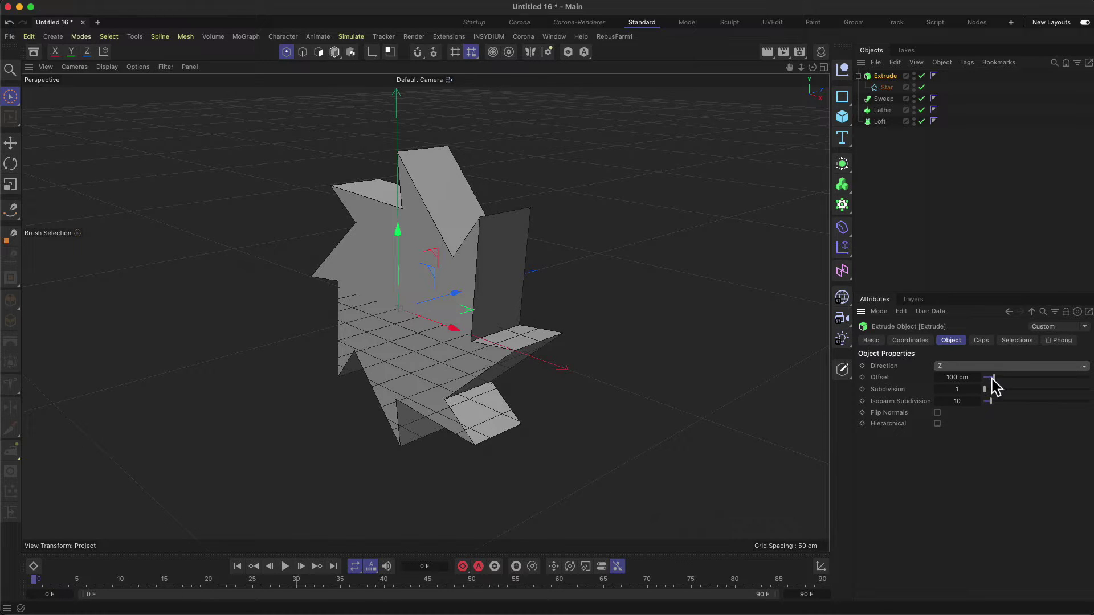
mouse_move(992, 378)
mouse_down()
mouse_move(1054, 379)
mouse_move(993, 379)
mouse_up()
Step: Disable the Extrude generator's start and end caps, and re-enable only the start cap
click(981, 341)
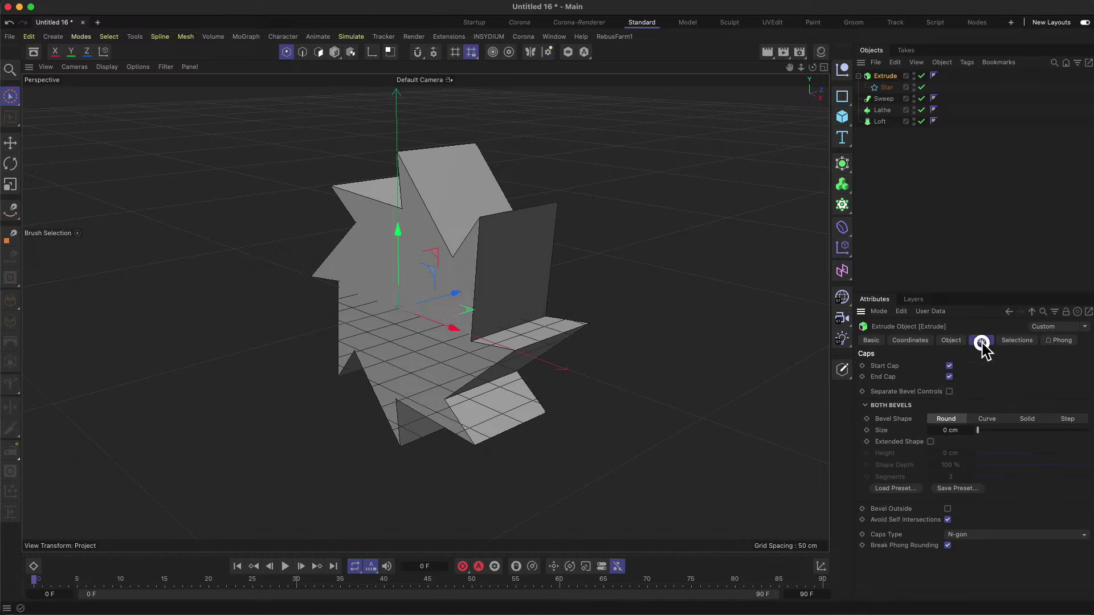
click(949, 376)
click(949, 366)
mouse_move(439, 324)
alt+mouse_down()
mouse_move(635, 302)
mouse_move(552, 296)
mouse_move(471, 319)
mouse_move(645, 295)
mouse_move(510, 302)
mouse_move(487, 337)
mouse_move(459, 332)
alt+mouse_up()
mouse_move(501, 249)
alt+mouse_down()
mouse_move(476, 212)
mouse_move(520, 249)
alt+mouse_up()
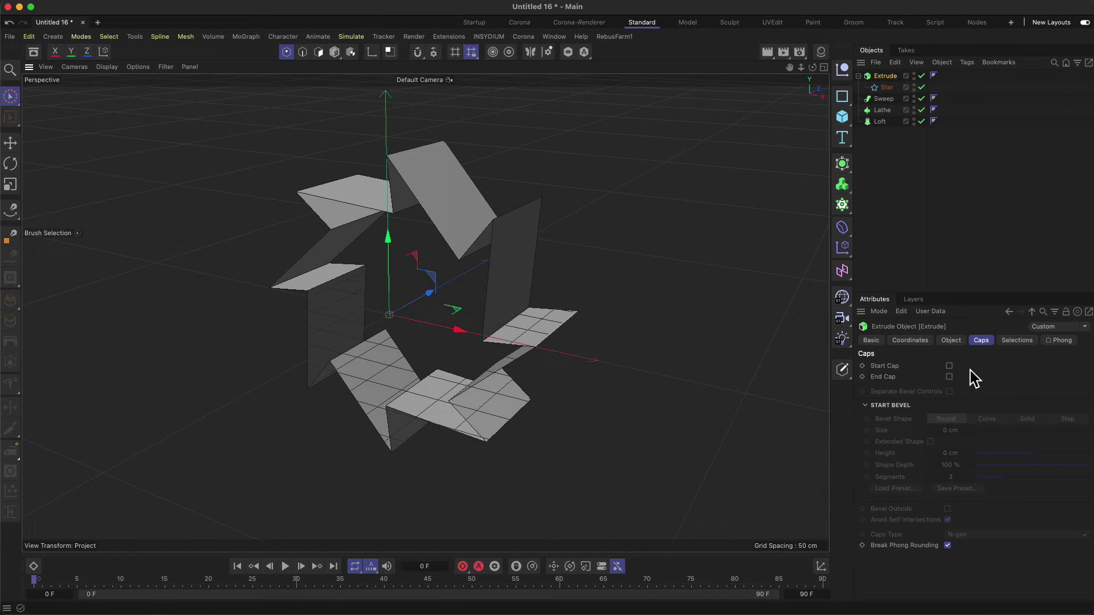
click(949, 366)
click(951, 340)
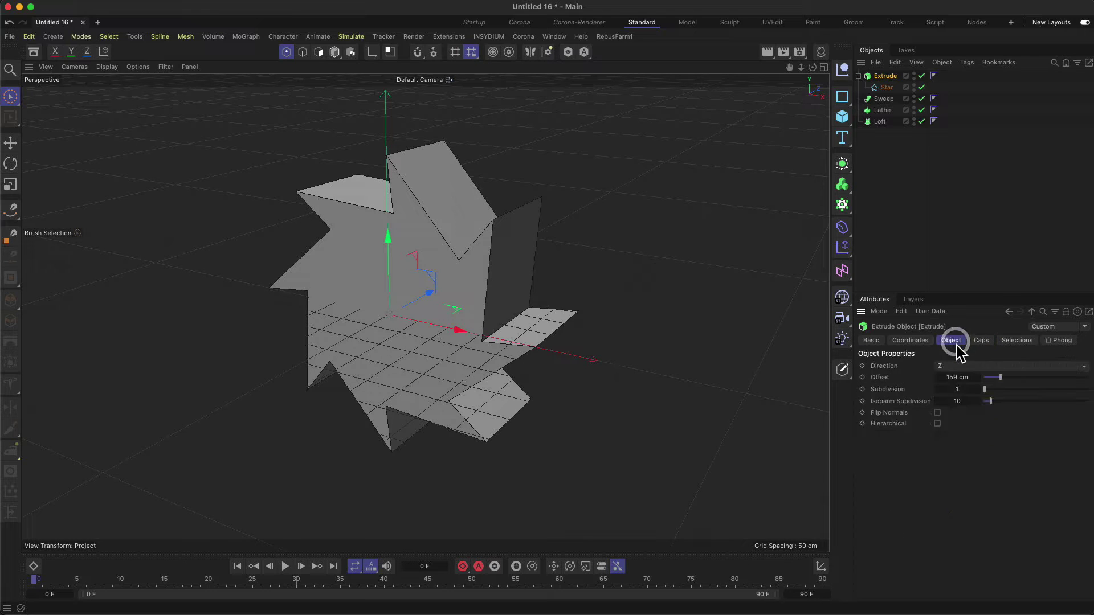
Step: Toggle the Extrude generator off and on repeatedly to compare the bare star spline with the extruded shape
click(921, 76)
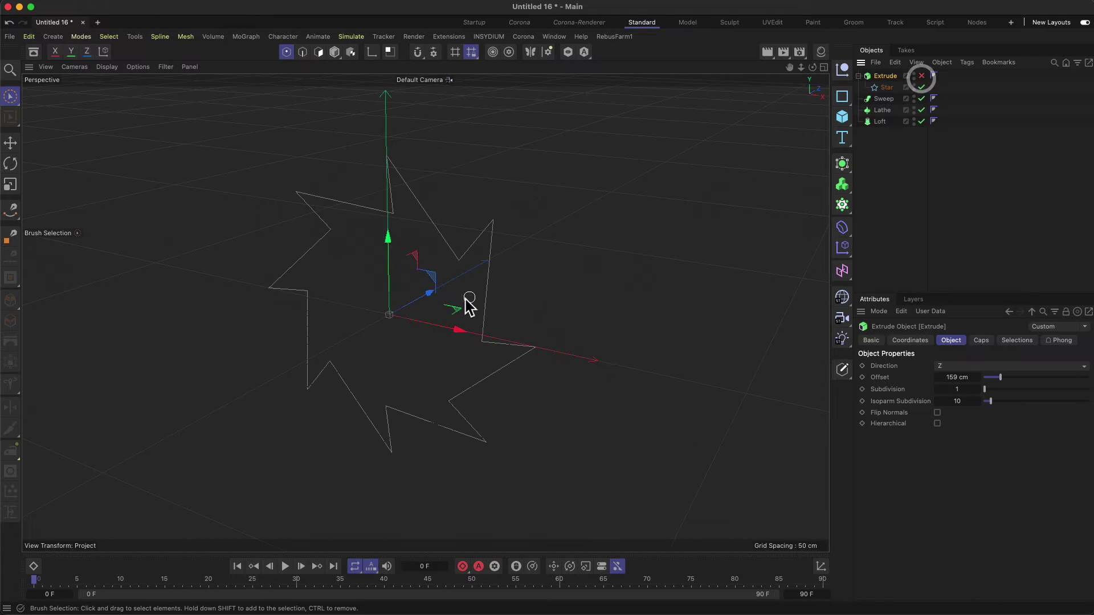
alt+drag(464, 305, 440, 281)
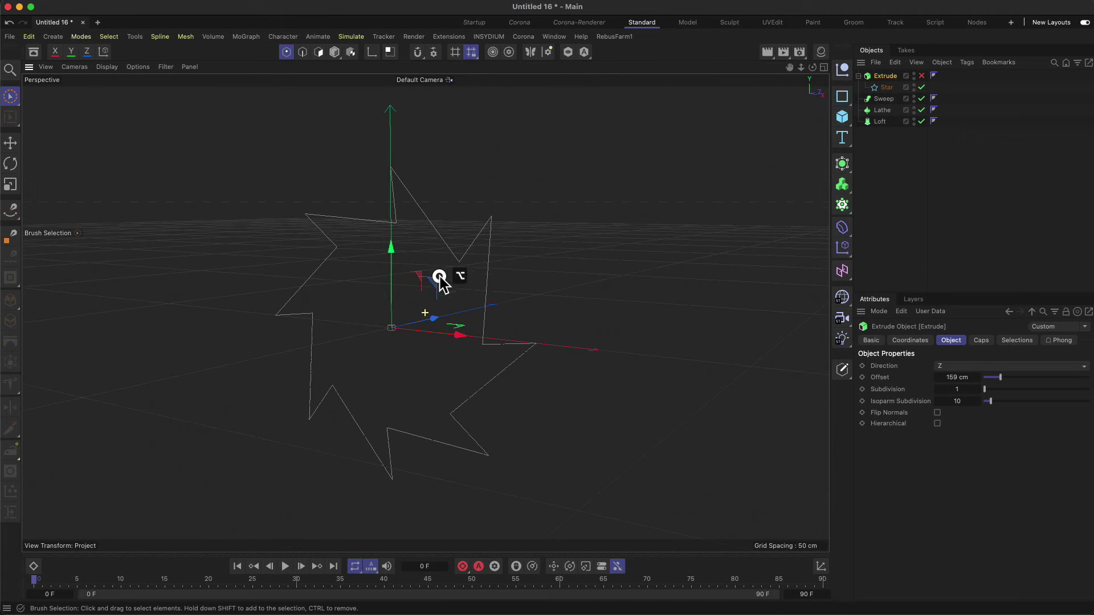
click(921, 76)
alt+drag(547, 285, 491, 316)
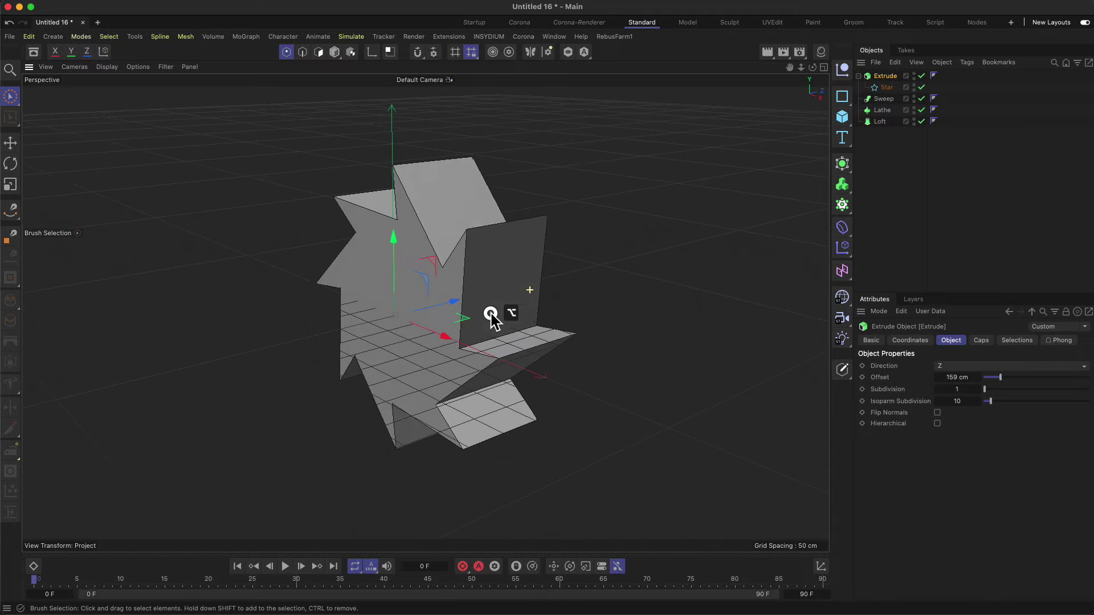
key(q)
key(q)
key(q)
key(q)
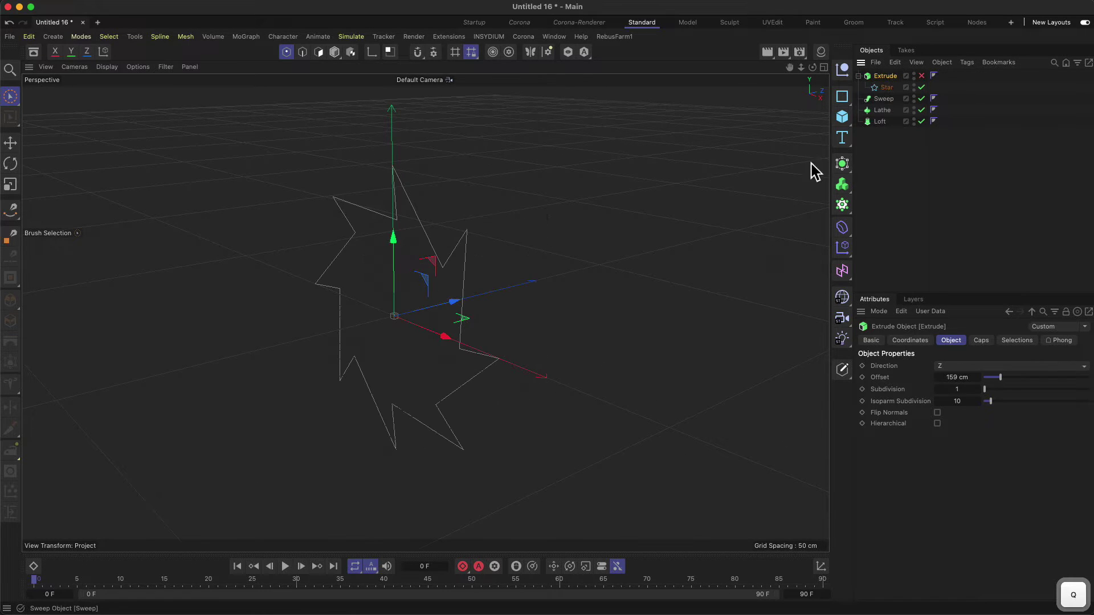
key(q)
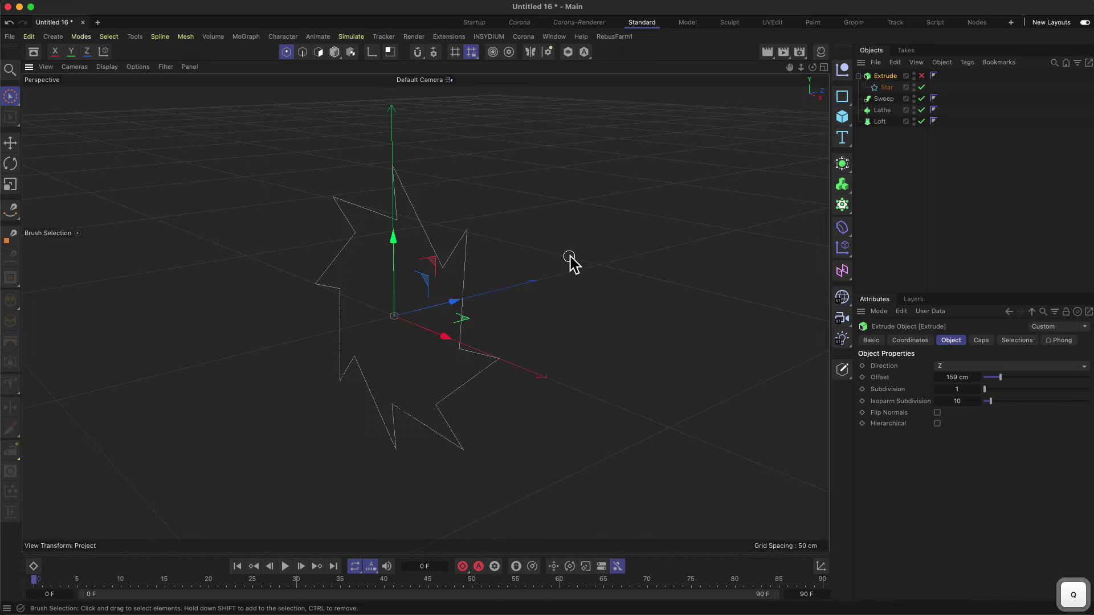
key(q)
alt+drag(566, 269, 611, 254)
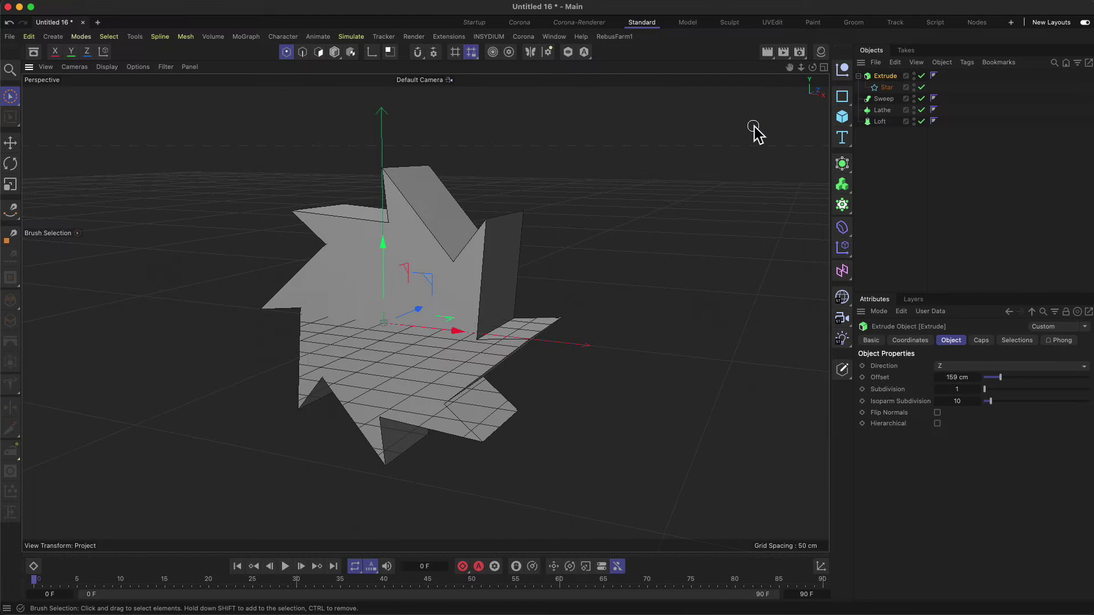
key(q)
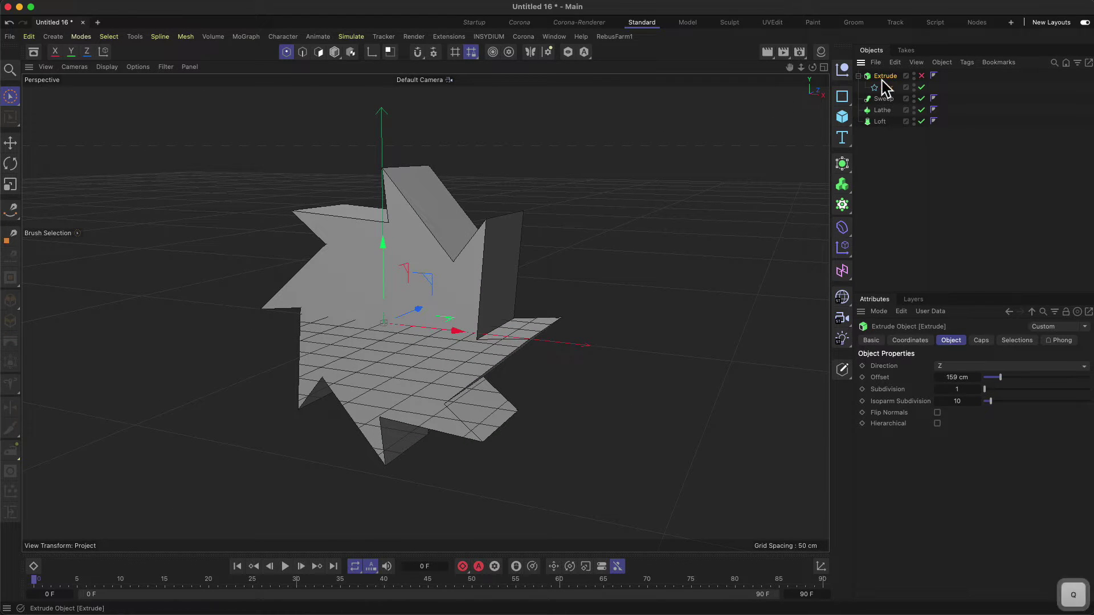
key(q)
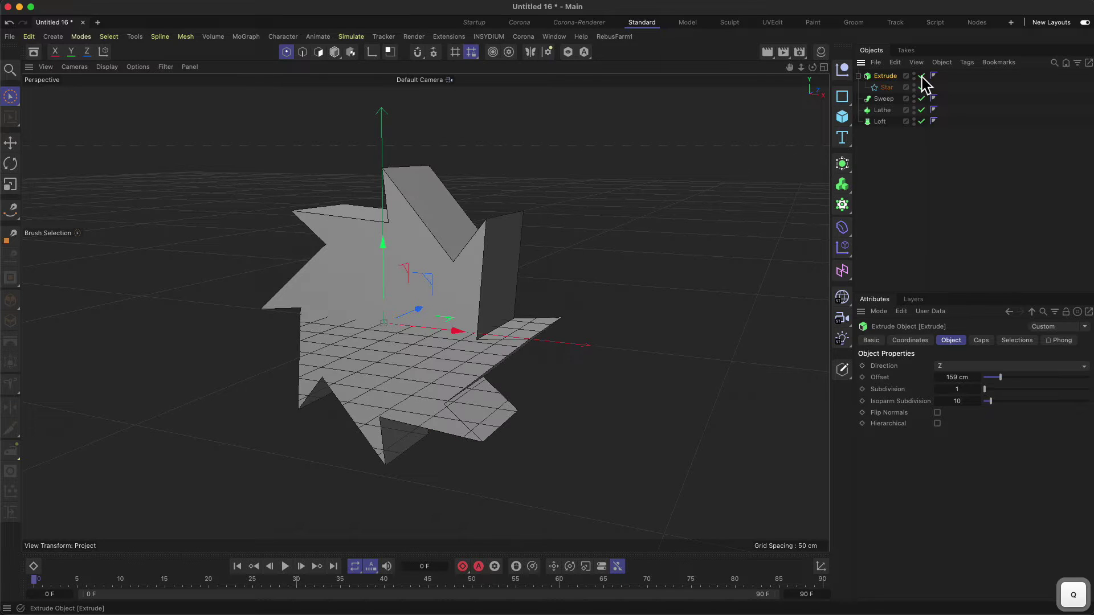
Step: With the child Star spline selected, toggle its parent Extrude generator off and on several times, ending with it disabled
click(884, 87)
key(q)
key(q)
key(q)
key(q)
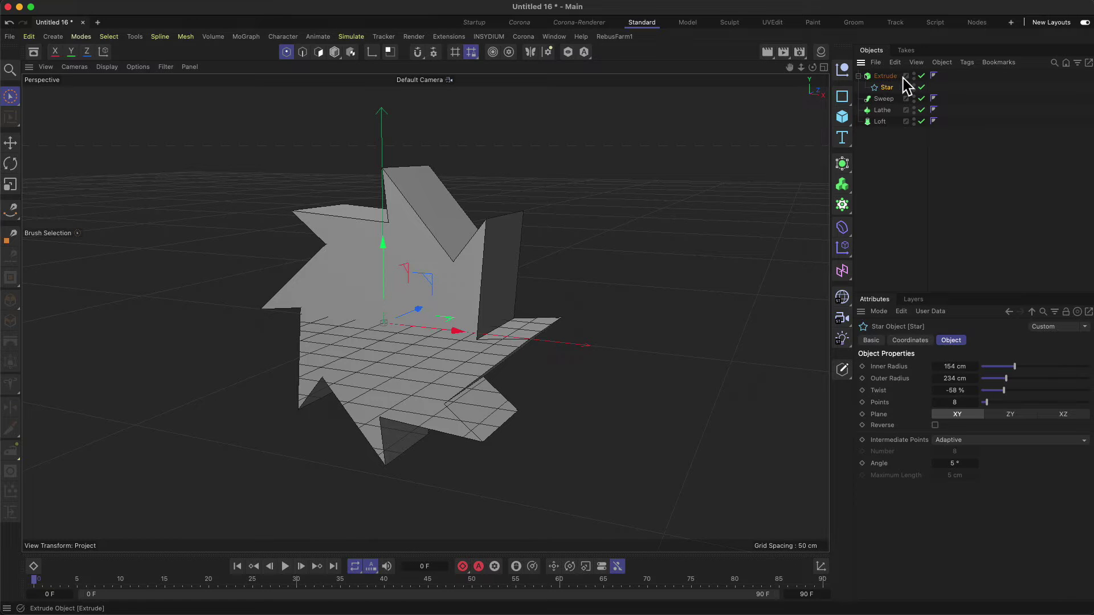
key(q)
key(q)
key(q)
key(q)
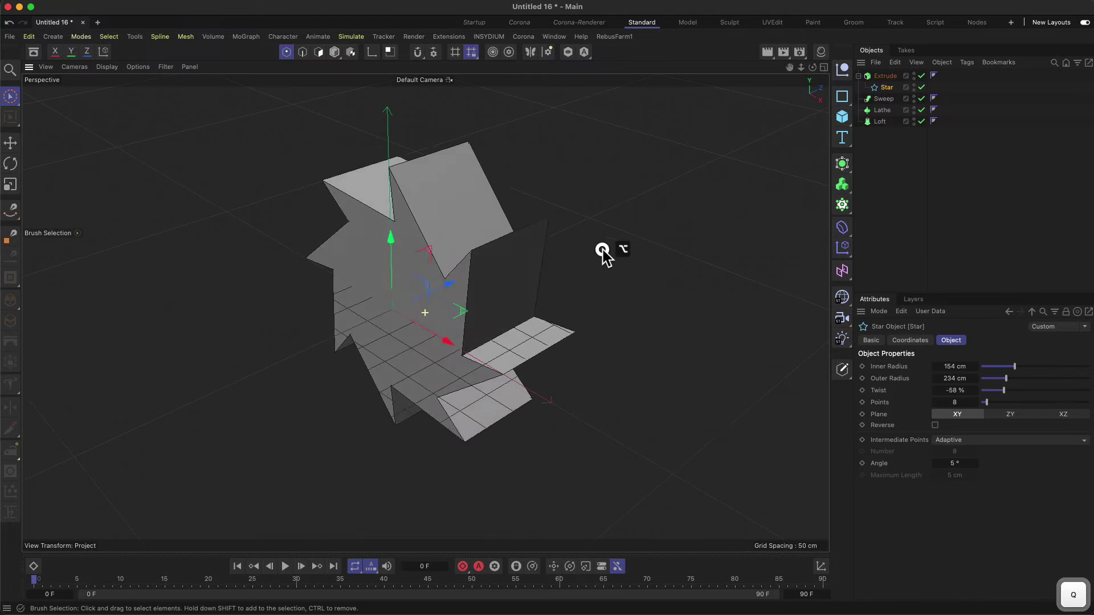
key(q)
click(876, 88)
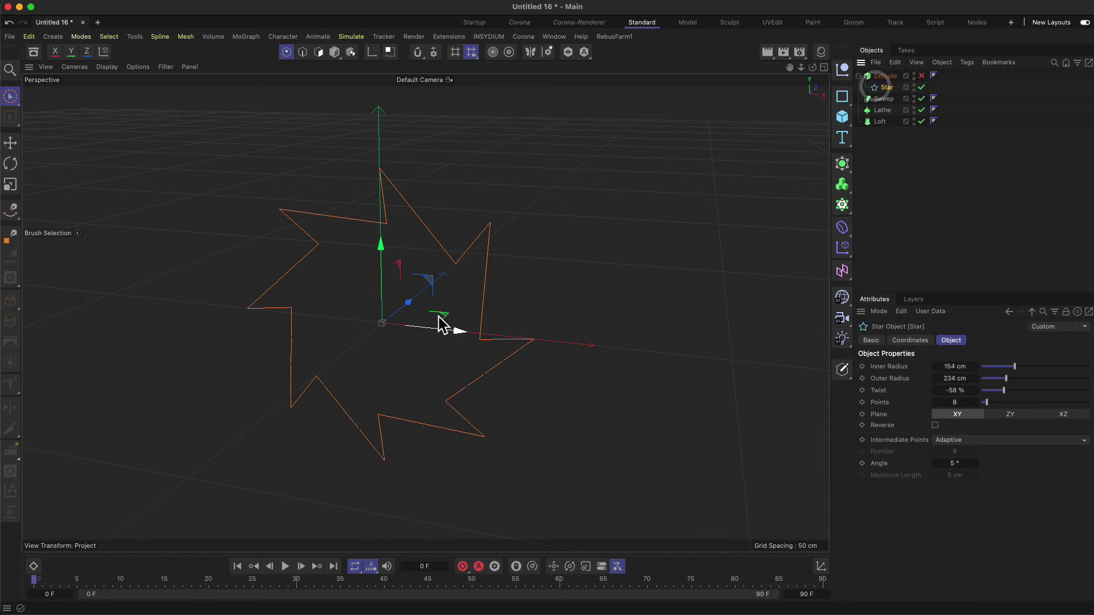
Step: Re-enable the Extrude generator on the Star spline and view the extruded shape from an angle
key(2)
drag(438, 317, 421, 288)
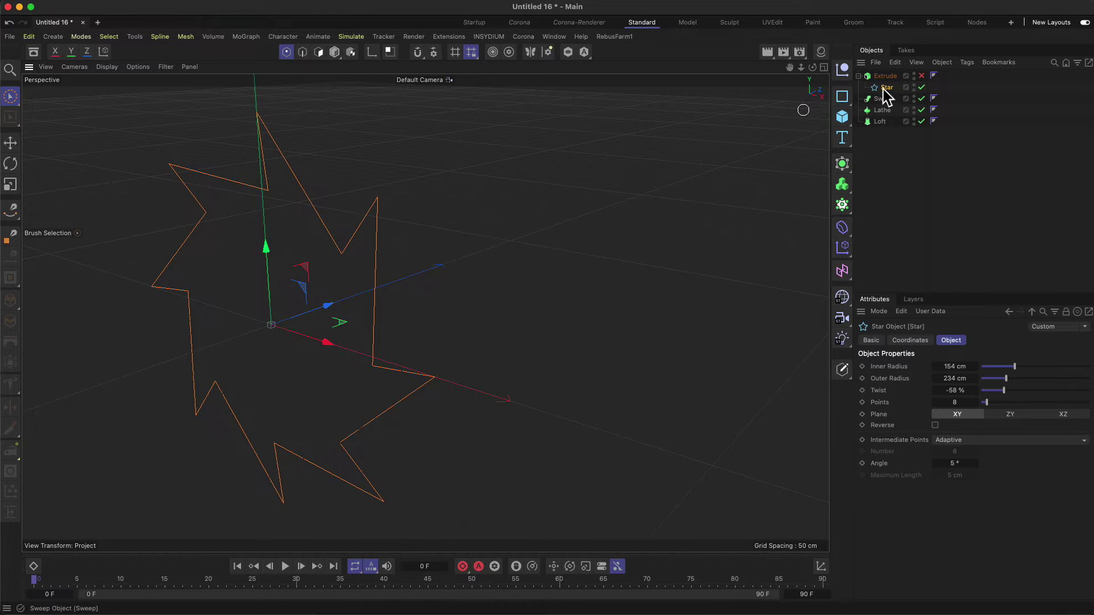
click(921, 76)
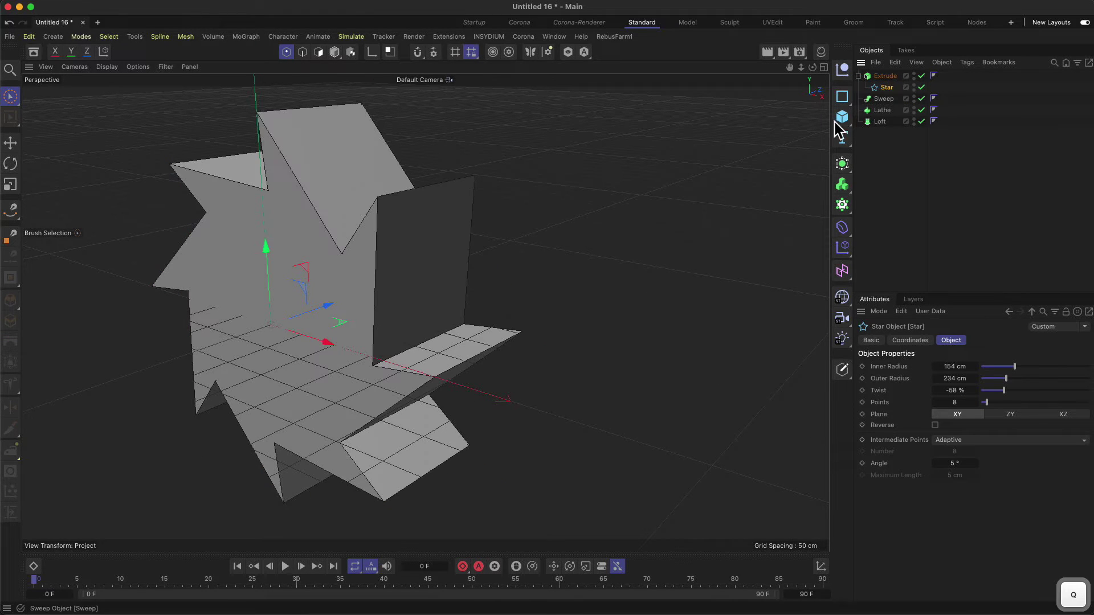
key(2)
drag(507, 312, 477, 357)
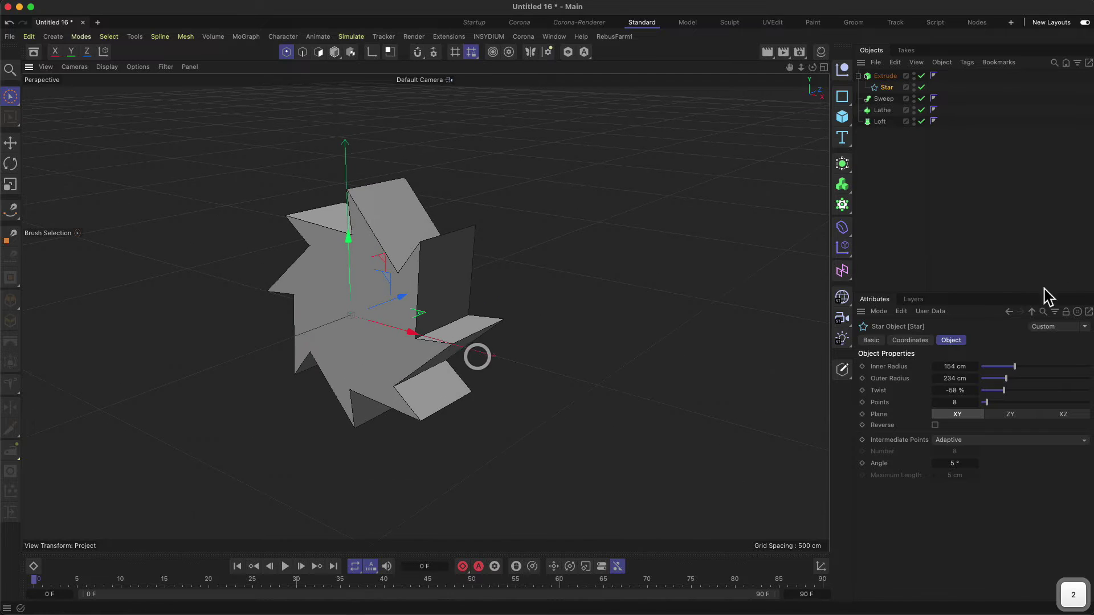
Step: Place the Loft generator directly below the collapsed Extrude group and hide the Extrude in both editor and renderer
click(858, 76)
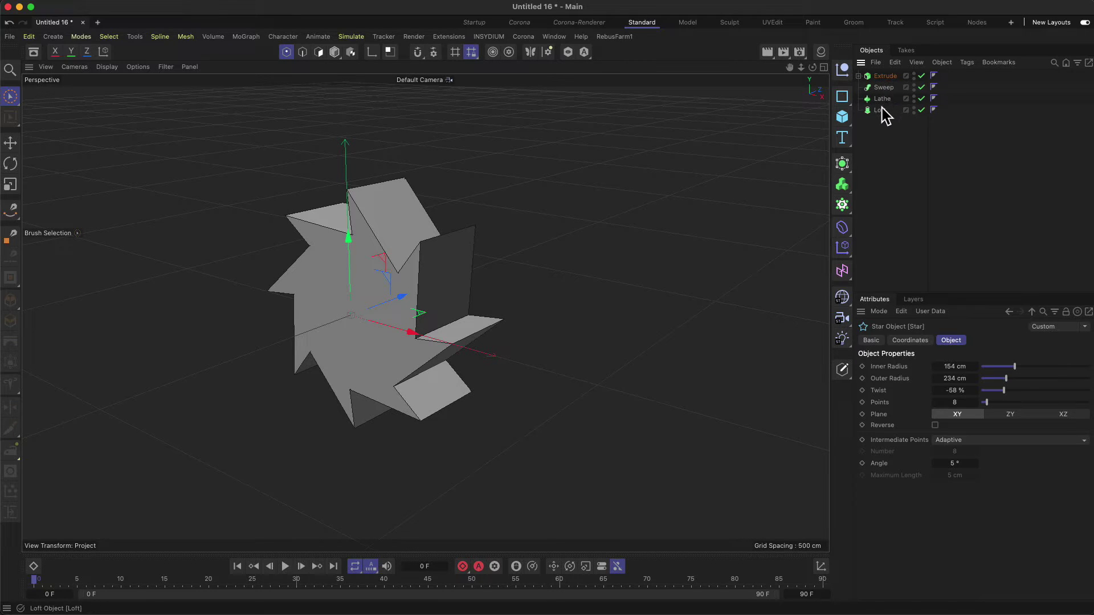
drag(882, 88, 883, 90)
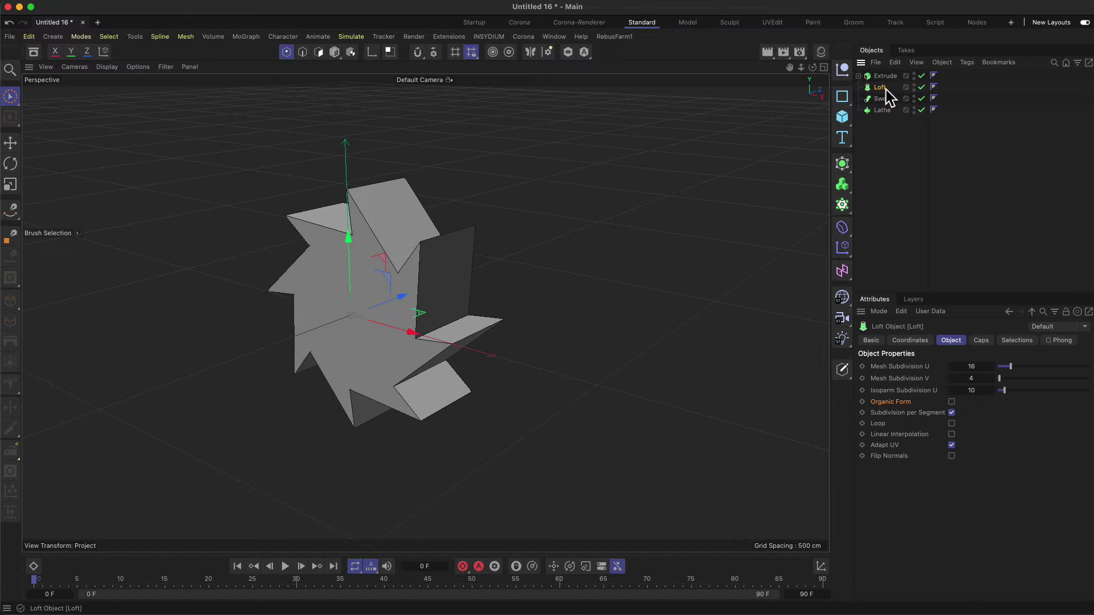
key(super+Tab)
click(913, 77)
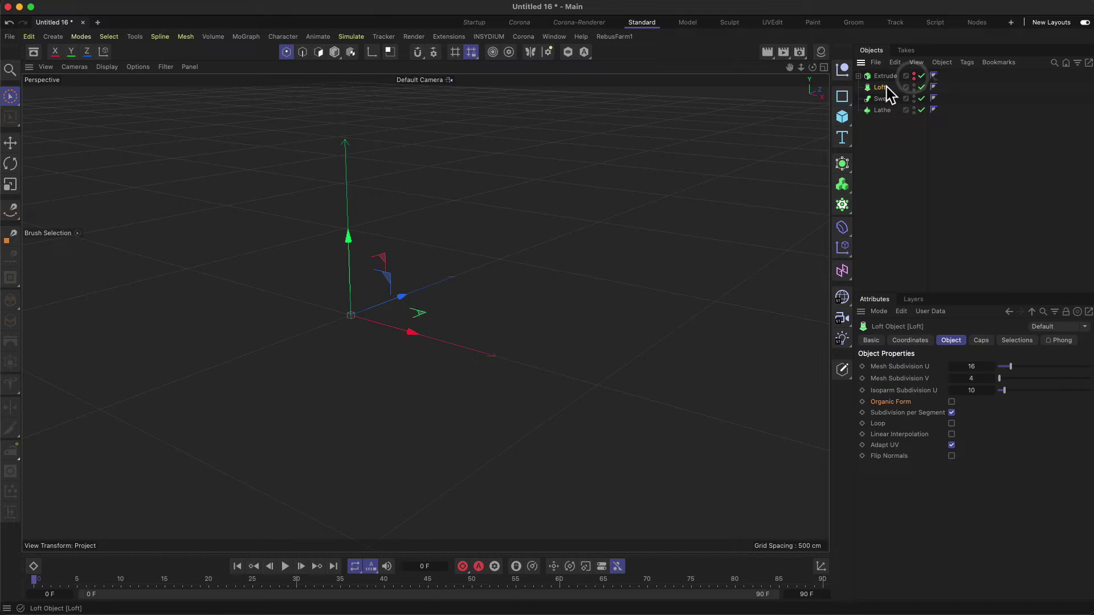
Step: Add a Circle spline and a Rectangle spline, and set the plane of both to XZ
click(842, 96)
click(972, 118)
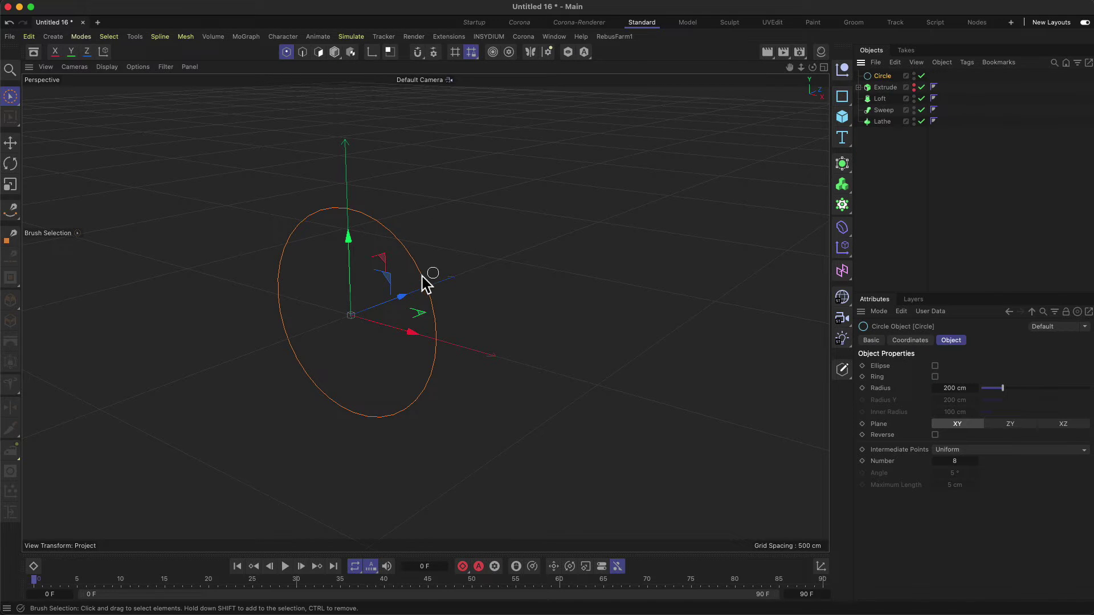
alt+drag(401, 275, 395, 269)
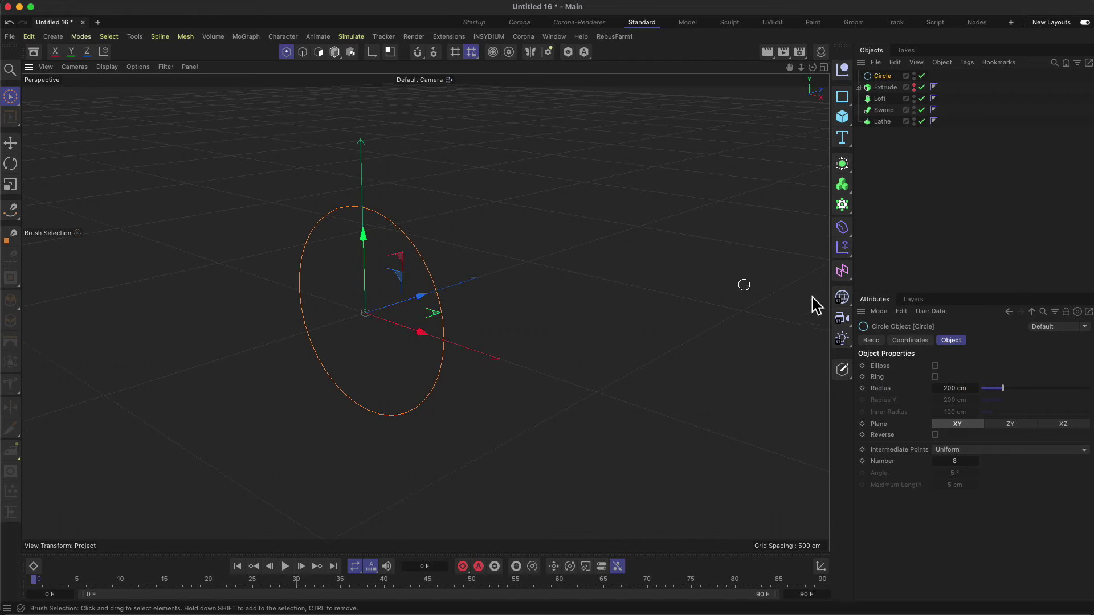
click(845, 100)
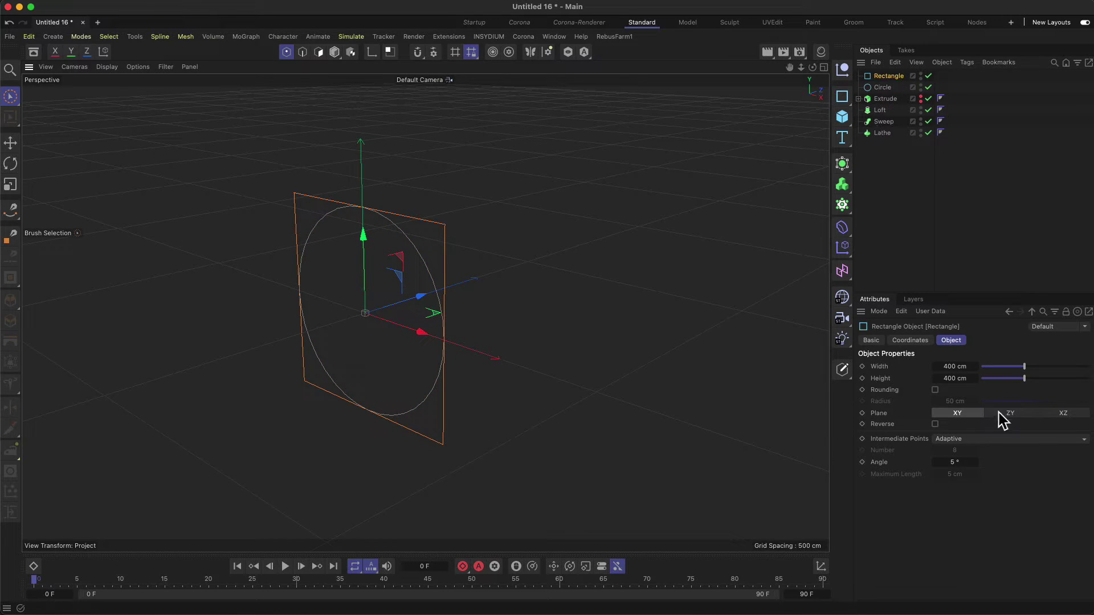
click(1057, 416)
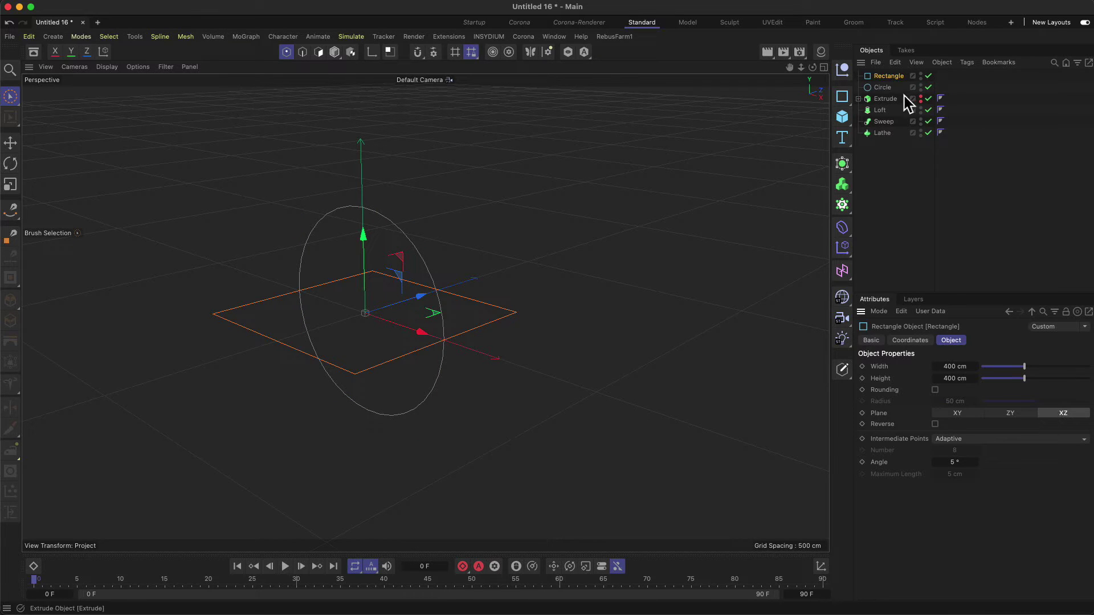
click(884, 88)
click(1060, 423)
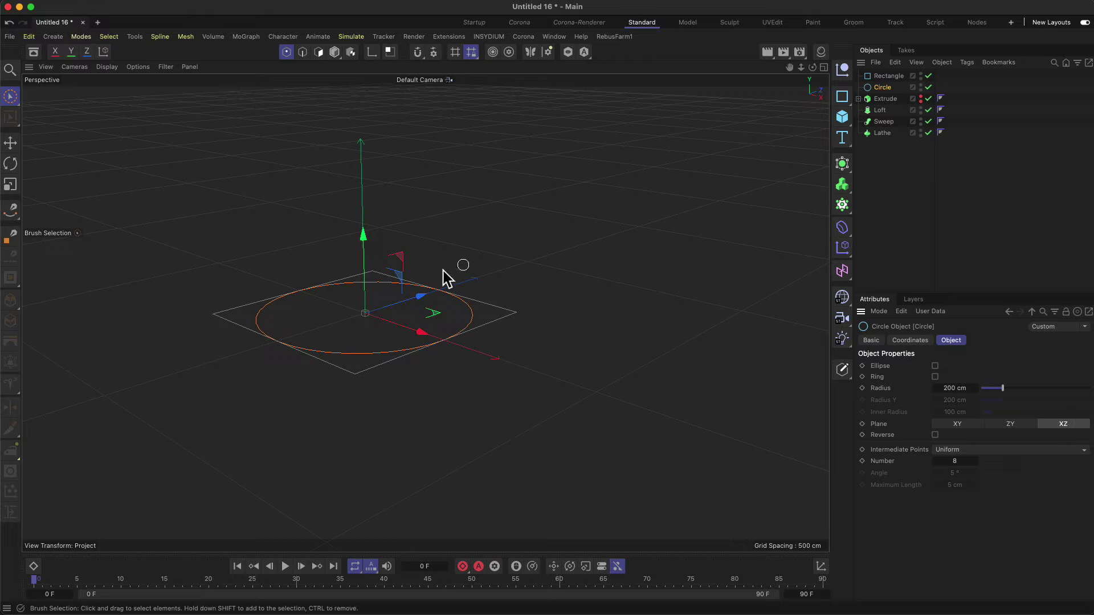
Step: Raise the circle straight up along the Y axis so it sits above the rectangle
drag(369, 260, 369, 112)
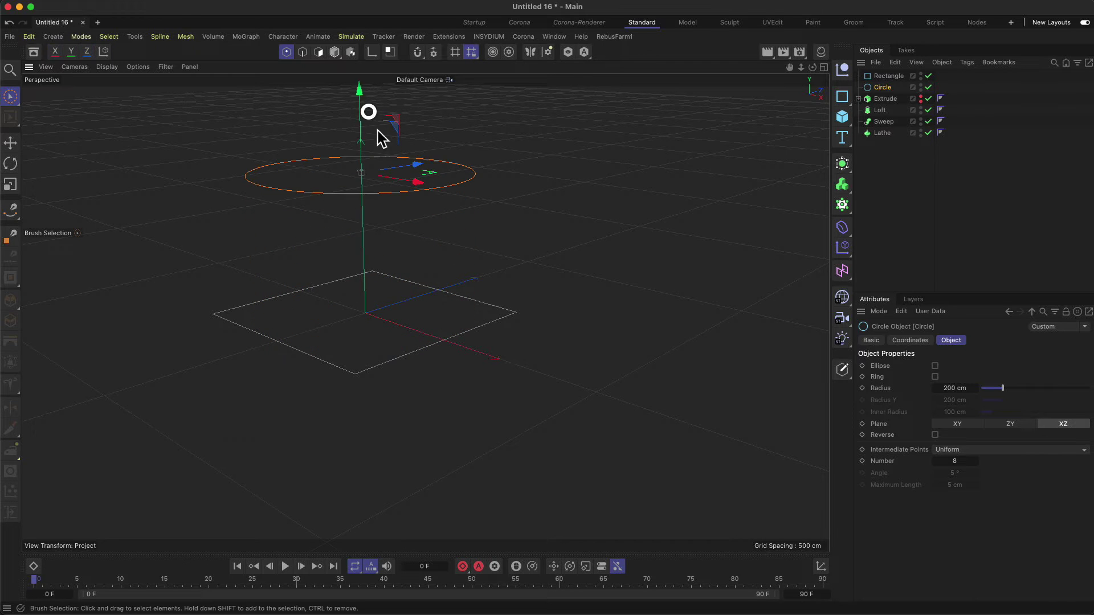
key(1)
drag(484, 282, 511, 309)
key(2)
drag(511, 308, 510, 363)
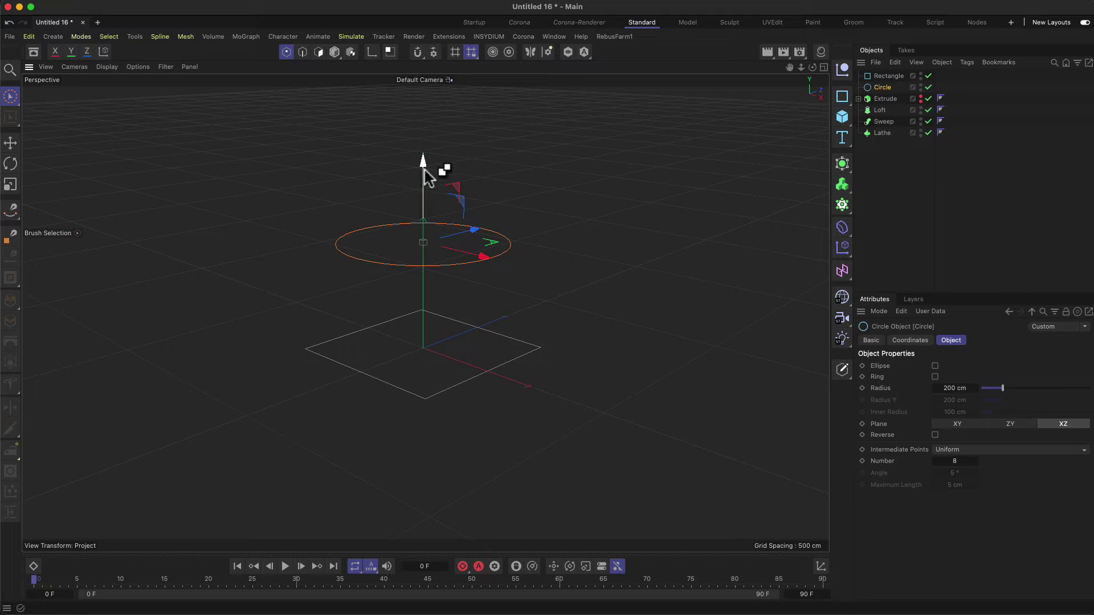
Step: Duplicate the circle upward along the Y axis and set the copy's radius to 108 cm
ctrl+drag(424, 169, 424, 61)
key(1)
drag(432, 263, 431, 296)
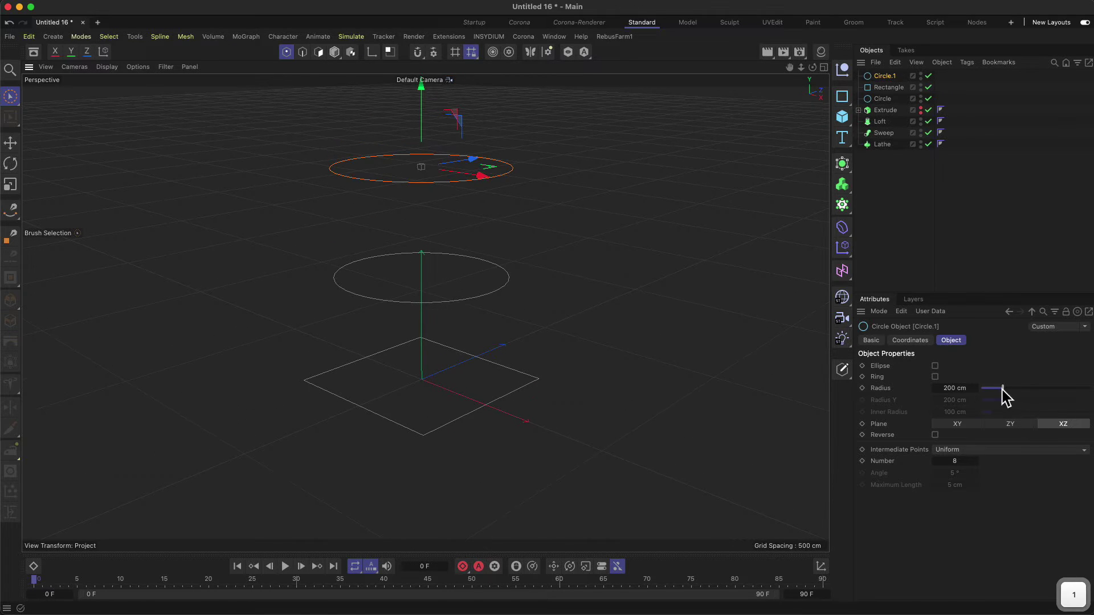
drag(1001, 387, 993, 389)
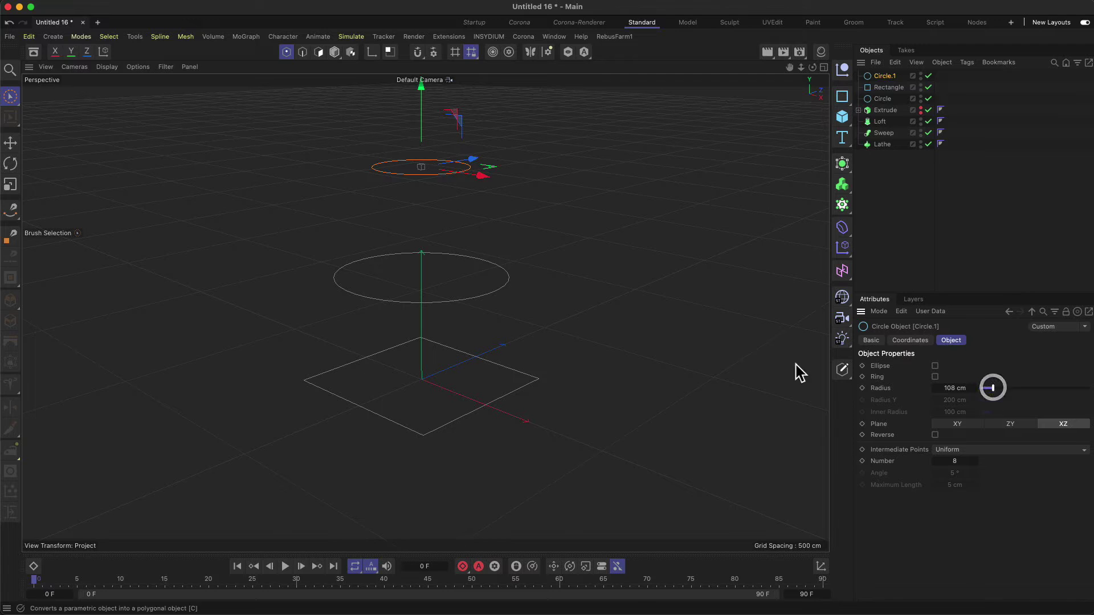
Step: Make both circles and the rectangle children of the Loft generator
mouse_move(656, 309)
alt+mouse_down()
mouse_move(655, 347)
mouse_move(645, 305)
mouse_move(655, 316)
alt+mouse_up()
key(1)
key(2)
drag(635, 307, 634, 330)
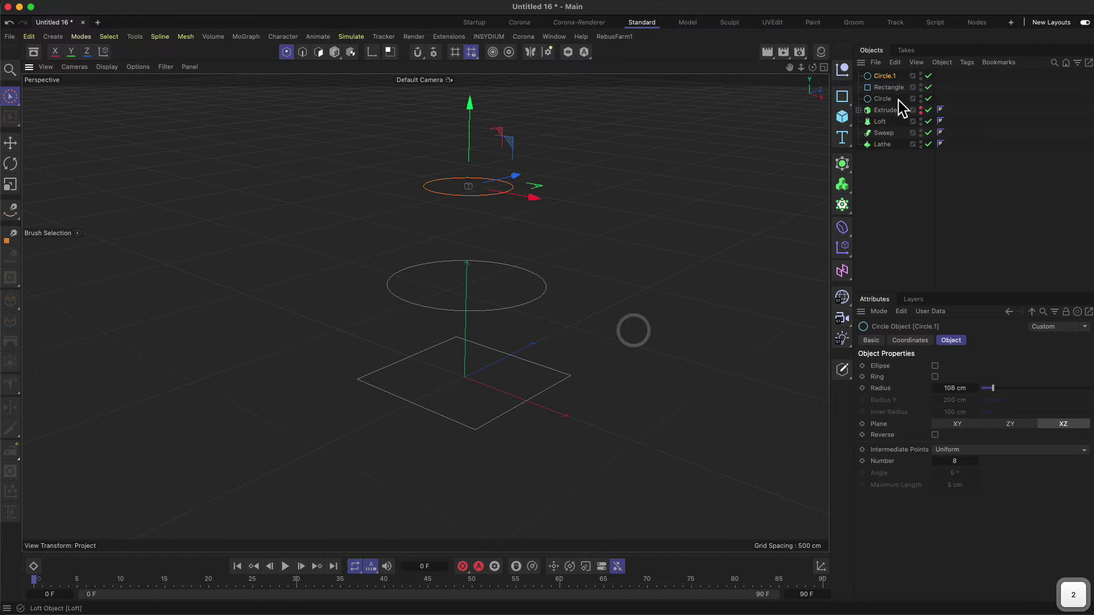
click(886, 99)
shift+click(883, 80)
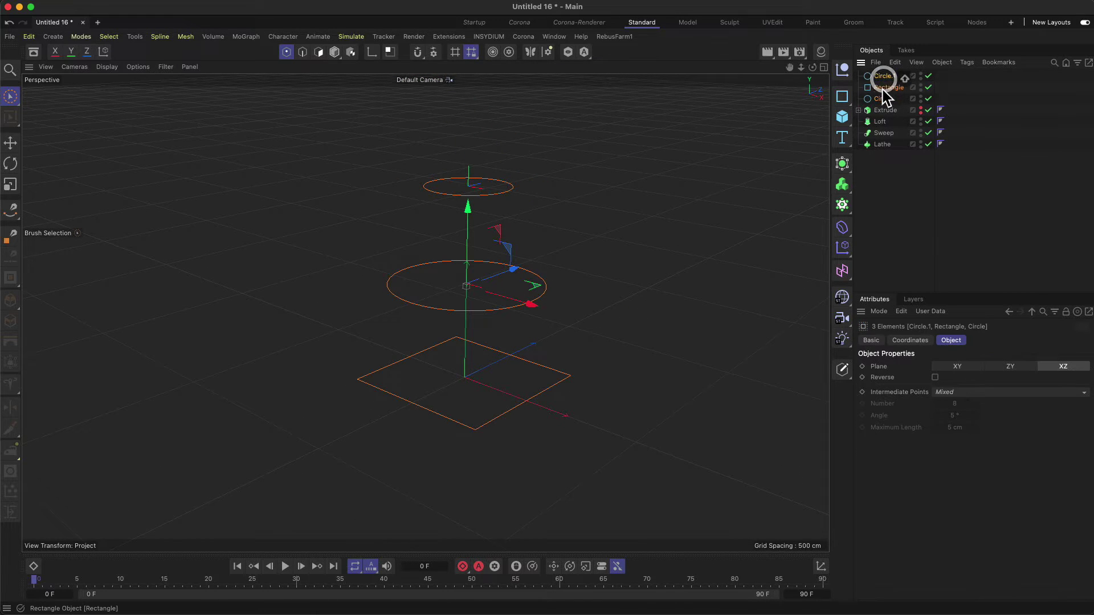
drag(883, 90, 887, 121)
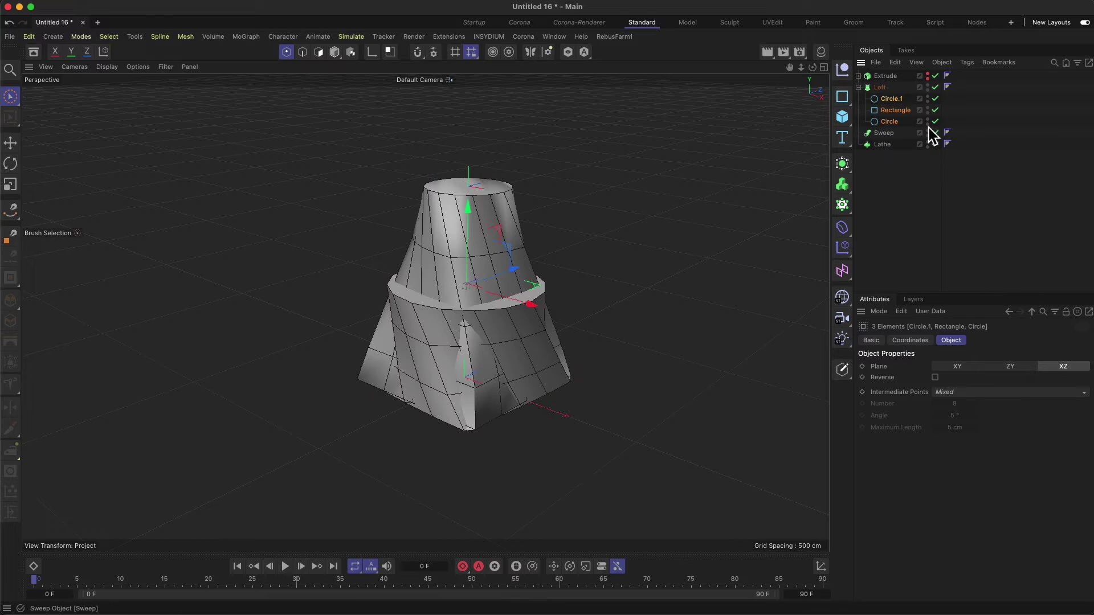
alt+drag(478, 320, 450, 314)
Step: Reorder the Loft's child splines to Rectangle, Circle, Circle.1 so they follow the profiles from bottom to top
click(894, 110)
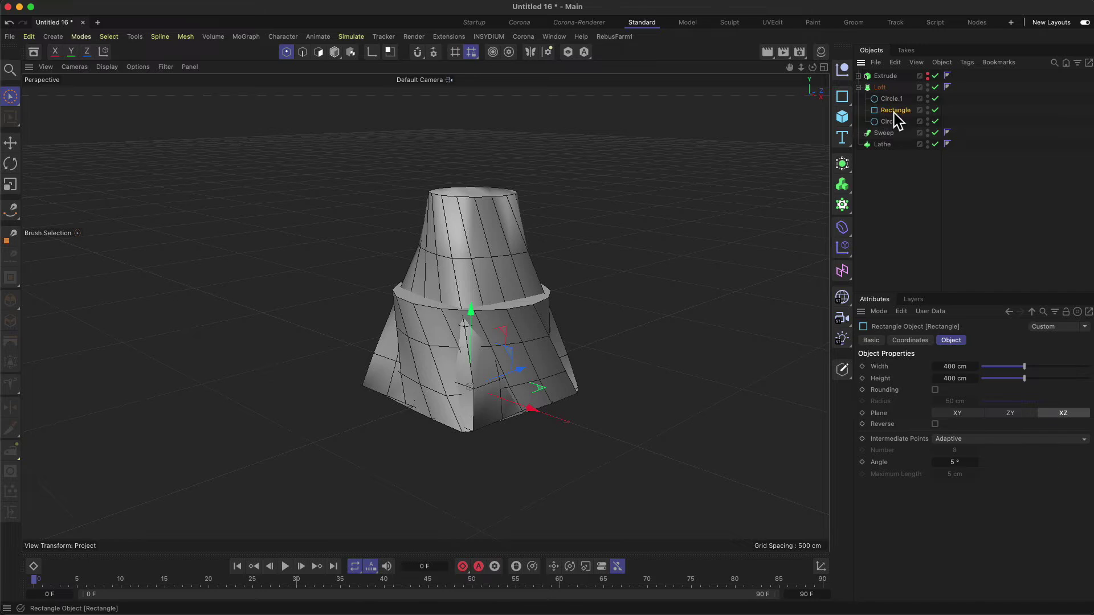
drag(906, 113, 898, 98)
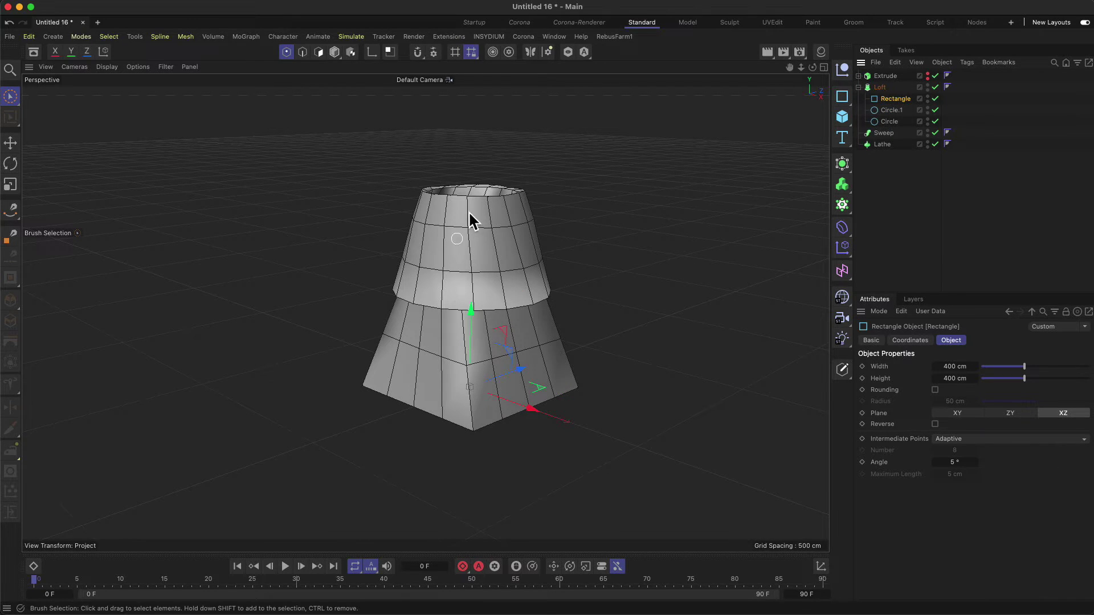
drag(890, 119, 895, 106)
alt+drag(456, 371, 418, 366)
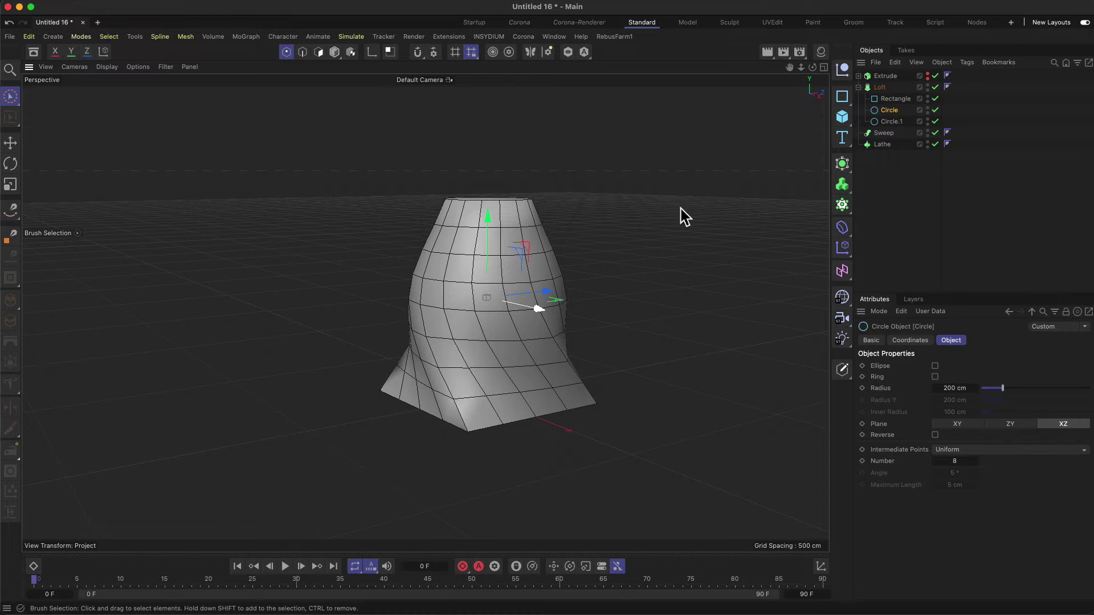
Step: Disable the Loft and select its child splines one by one, from the bottom rectangle to the top circle, to examine their order
click(935, 87)
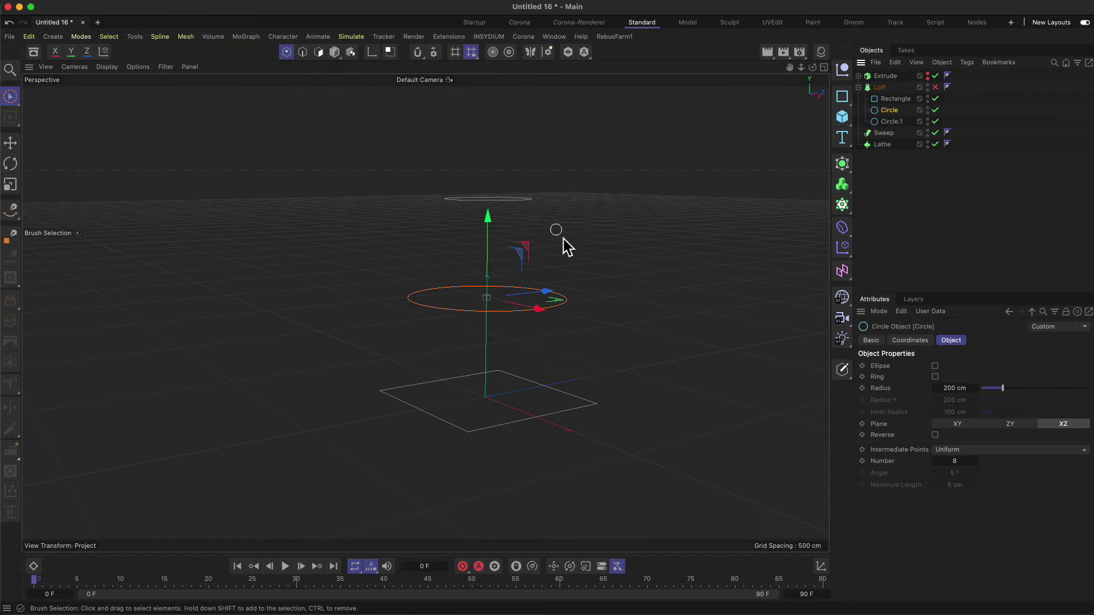
alt+drag(562, 244, 430, 393)
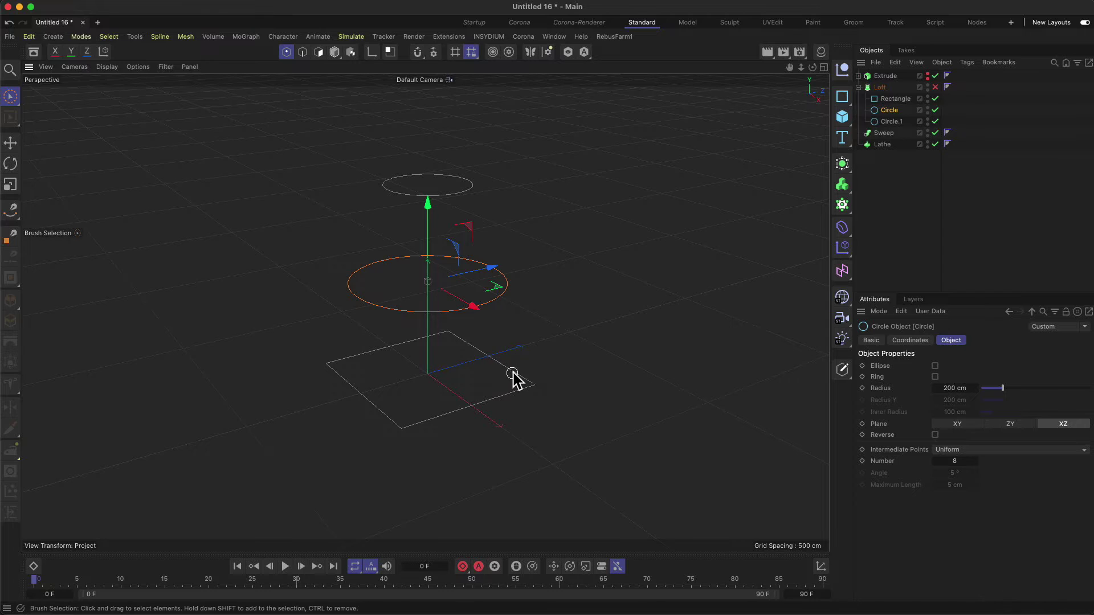
alt+drag(515, 378, 511, 371)
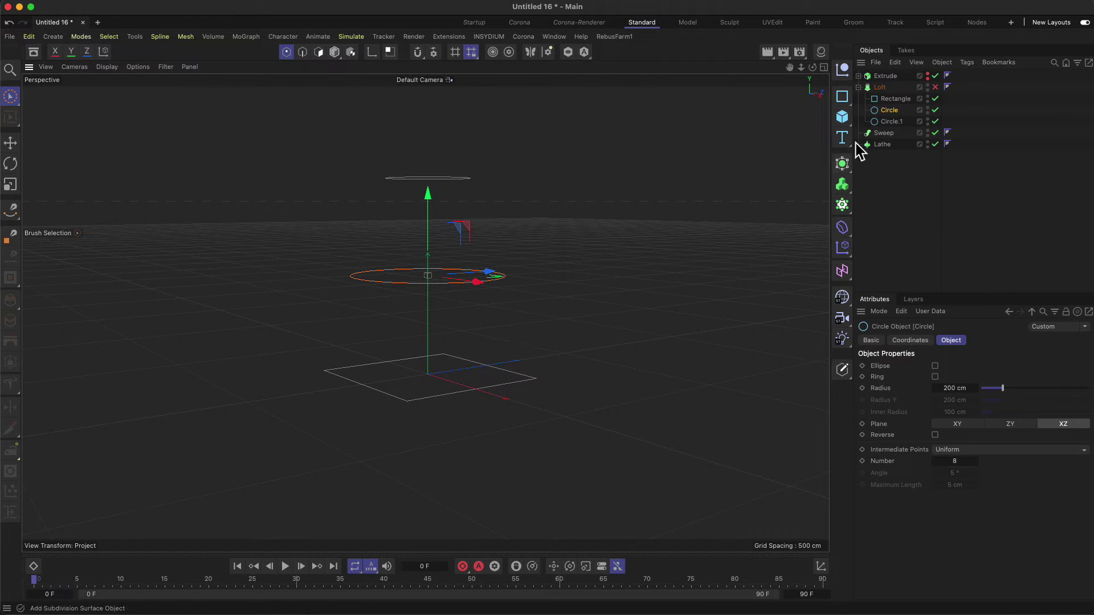
click(893, 98)
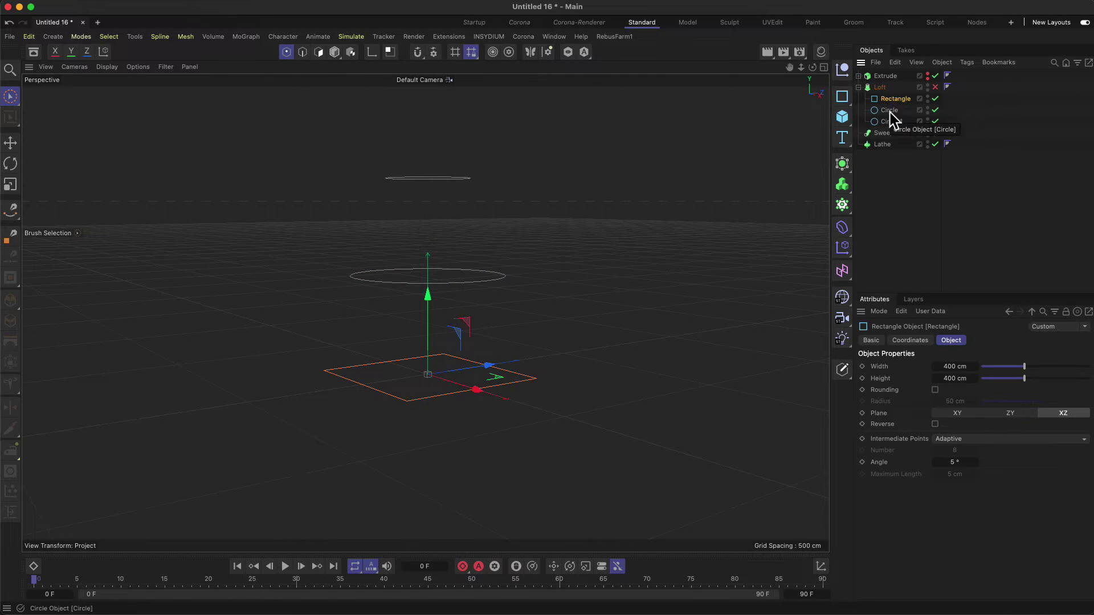
click(889, 111)
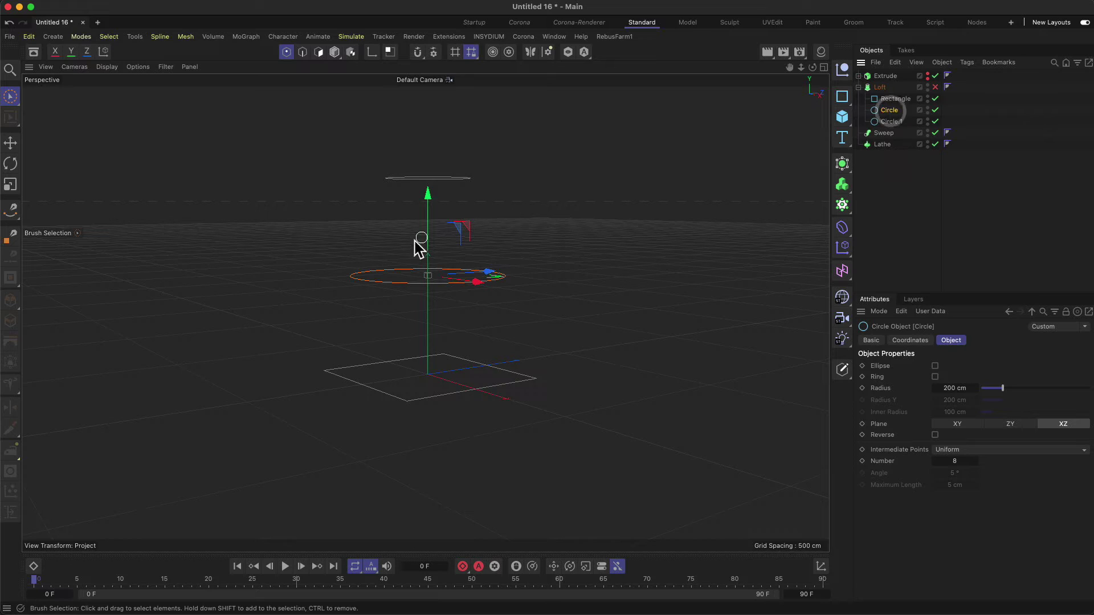
click(892, 121)
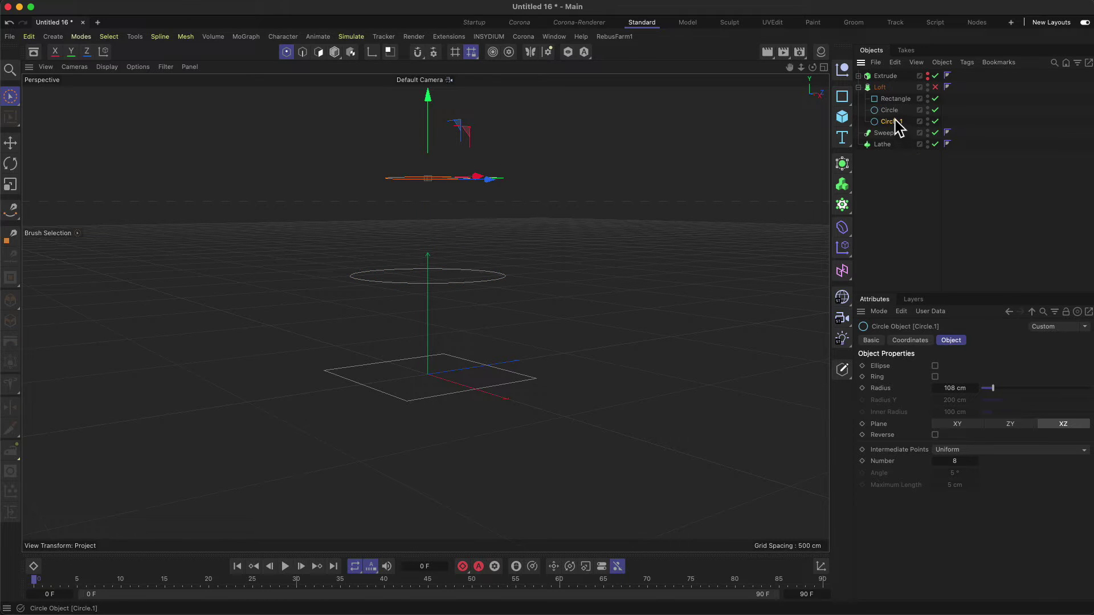
Step: Try the reversed child order Circle.1, Circle, Rectangle with the Loft re-enabled, and restore the order with Rectangle first
mouse_move(897, 127)
mouse_down()
mouse_move(891, 92)
mouse_move(893, 126)
mouse_up()
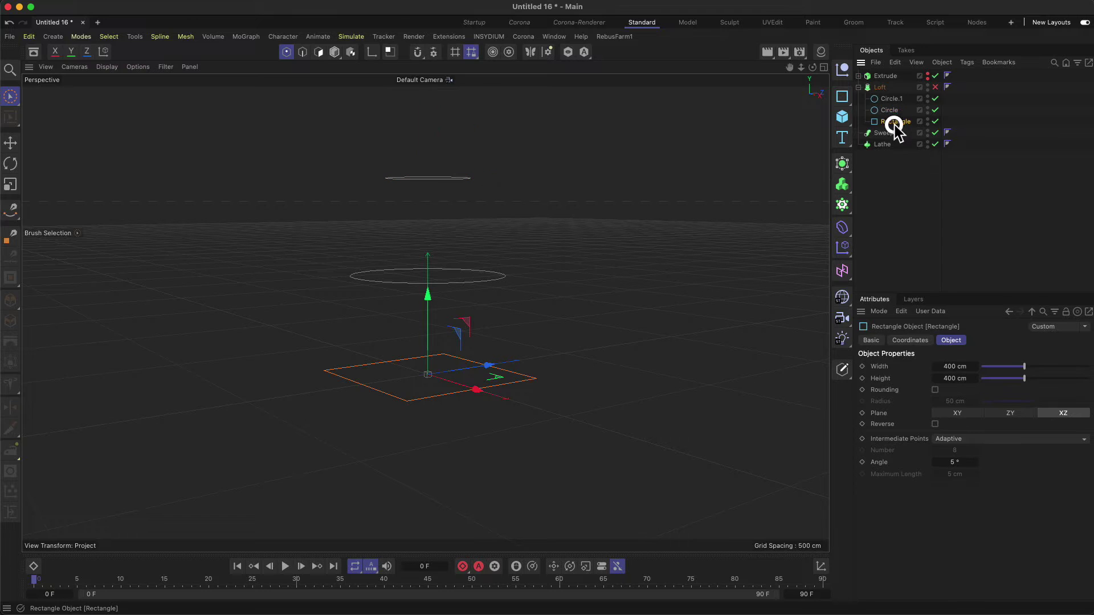
click(935, 87)
alt+drag(376, 257, 406, 272)
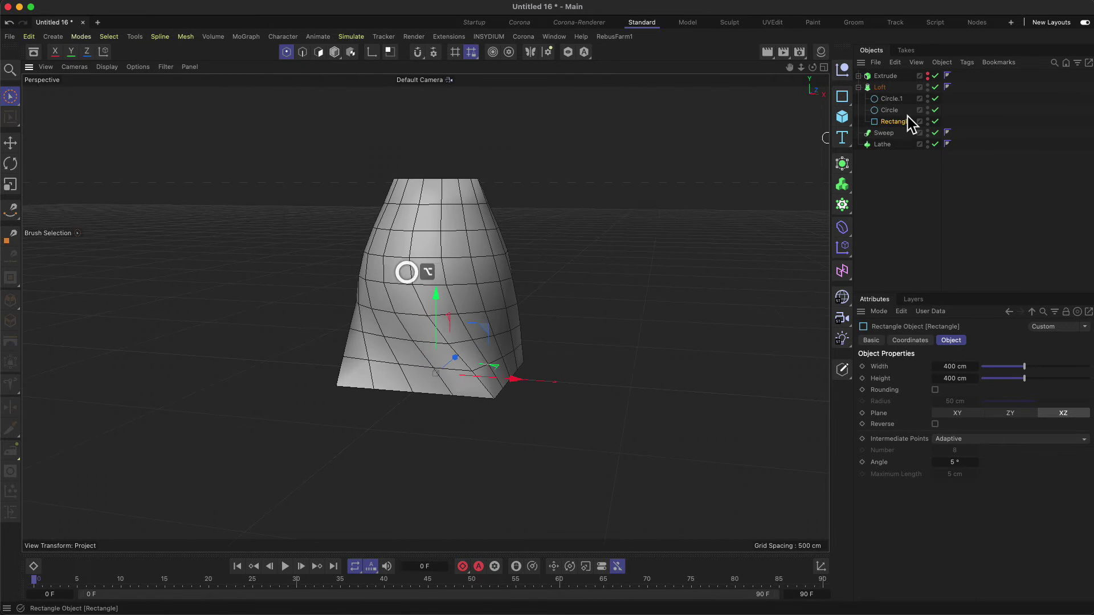
mouse_move(892, 121)
mouse_down()
mouse_move(892, 98)
mouse_move(892, 125)
mouse_up()
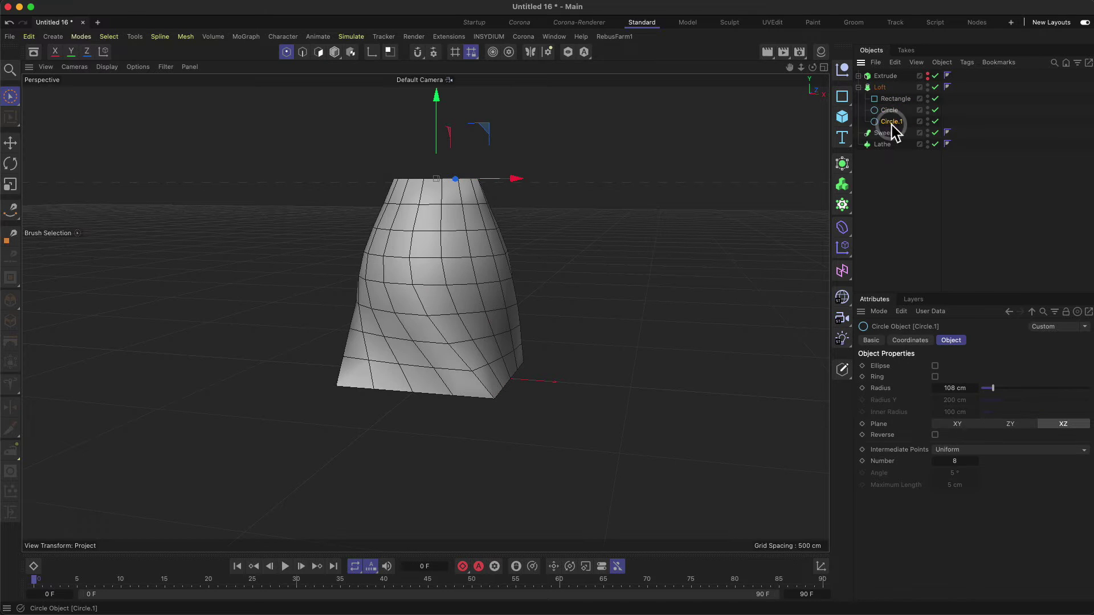
alt+drag(466, 243, 430, 269)
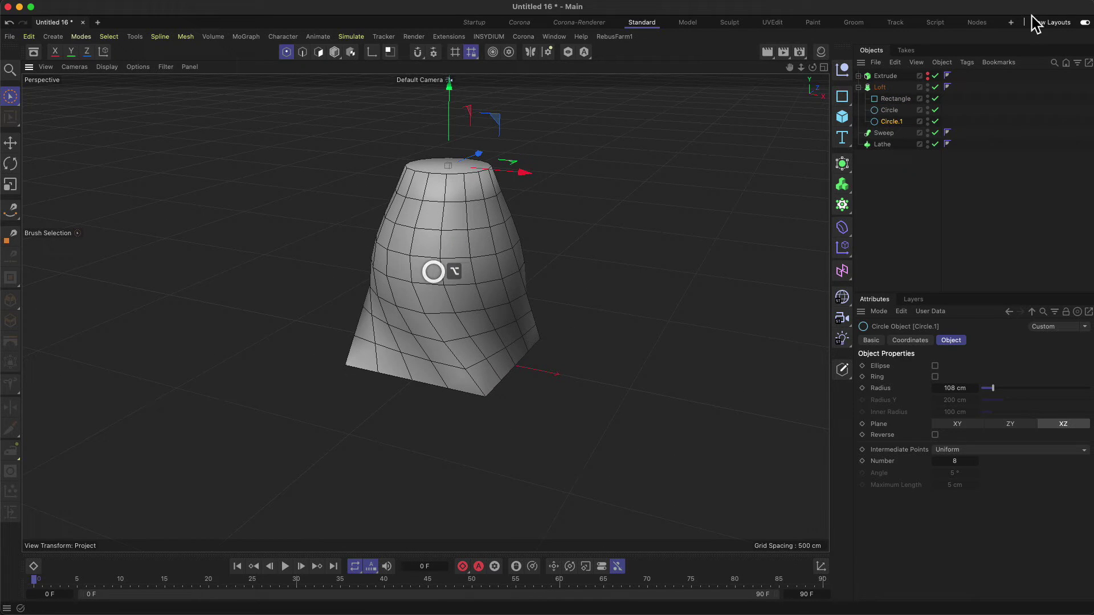
Step: Rotate the Loft's base rectangle around its vertical axis to straighten the twisted mesh lines
click(888, 100)
click(887, 110)
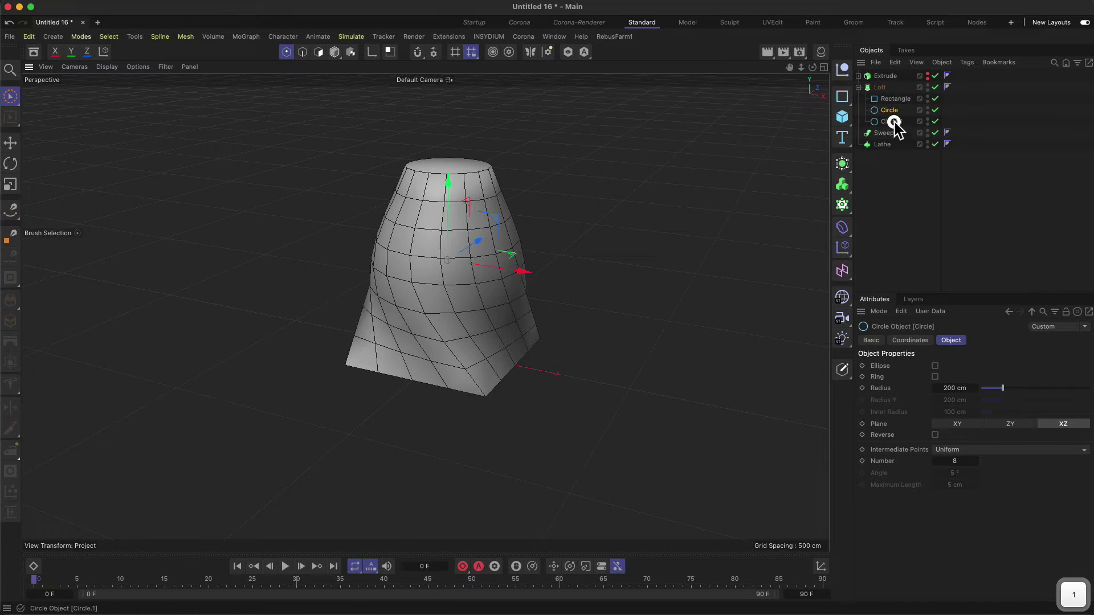
click(895, 99)
key(r)
drag(484, 373, 443, 374)
alt+drag(474, 266, 359, 288)
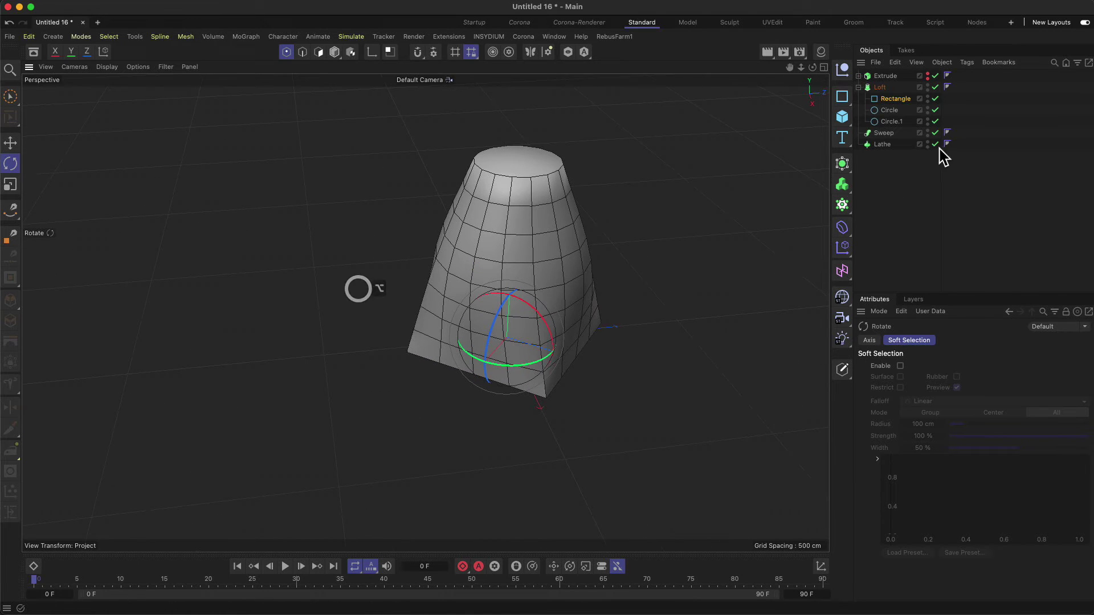
Step: Examine the Loft generator's object properties and mesh, and reselect its child Rectangle spline
click(879, 87)
alt+drag(525, 313, 524, 337)
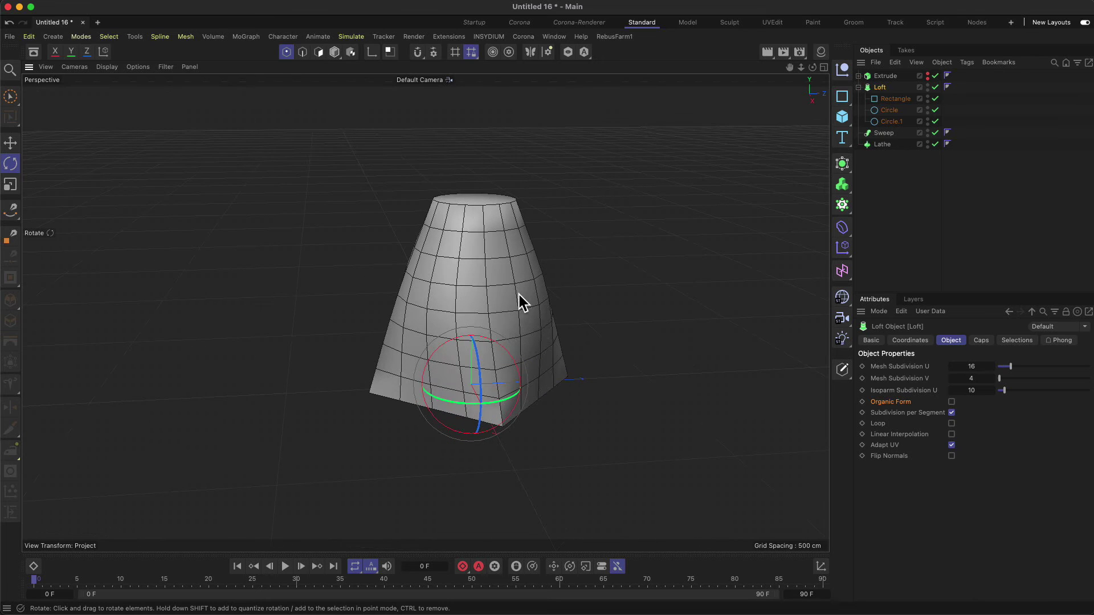
click(884, 98)
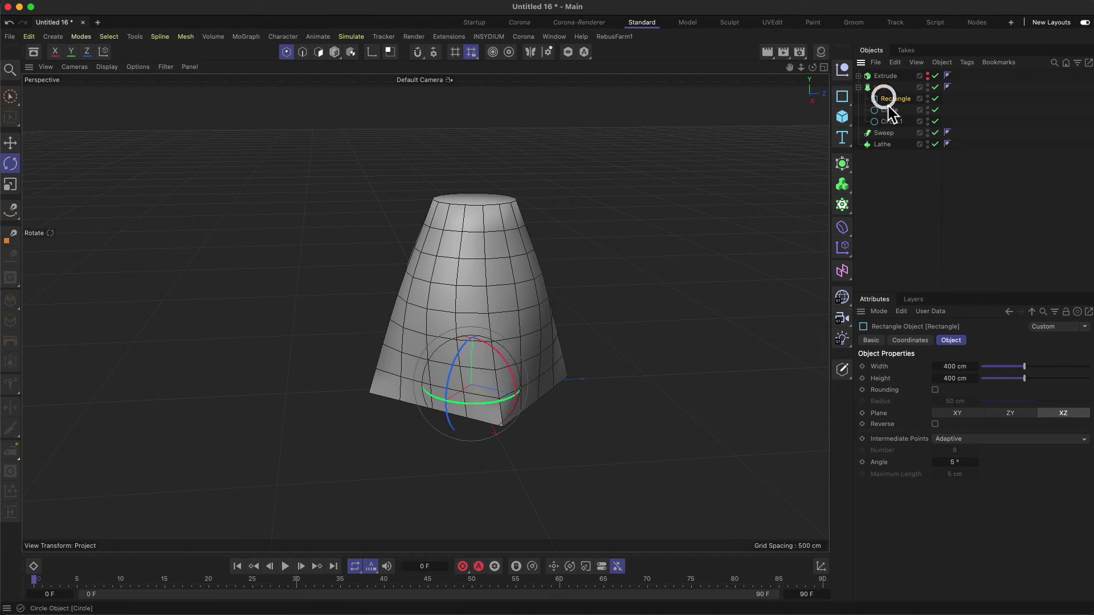
Step: Disable the Loft generator and inspect its rectangle and two circle splines from several angles
click(927, 86)
alt+click(927, 89)
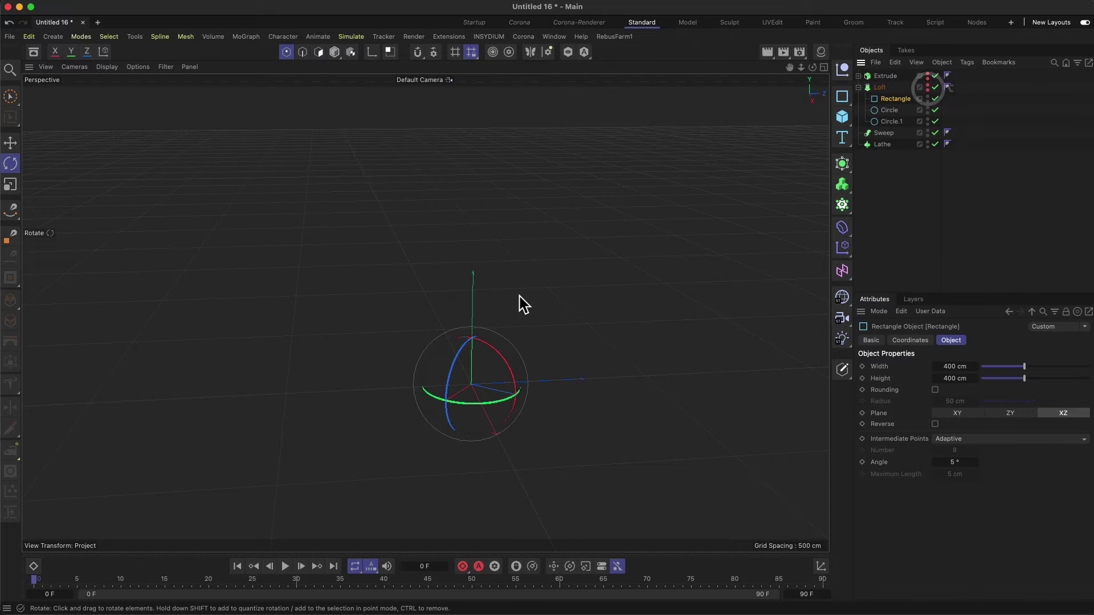
alt+drag(518, 297, 525, 317)
alt+click(927, 87)
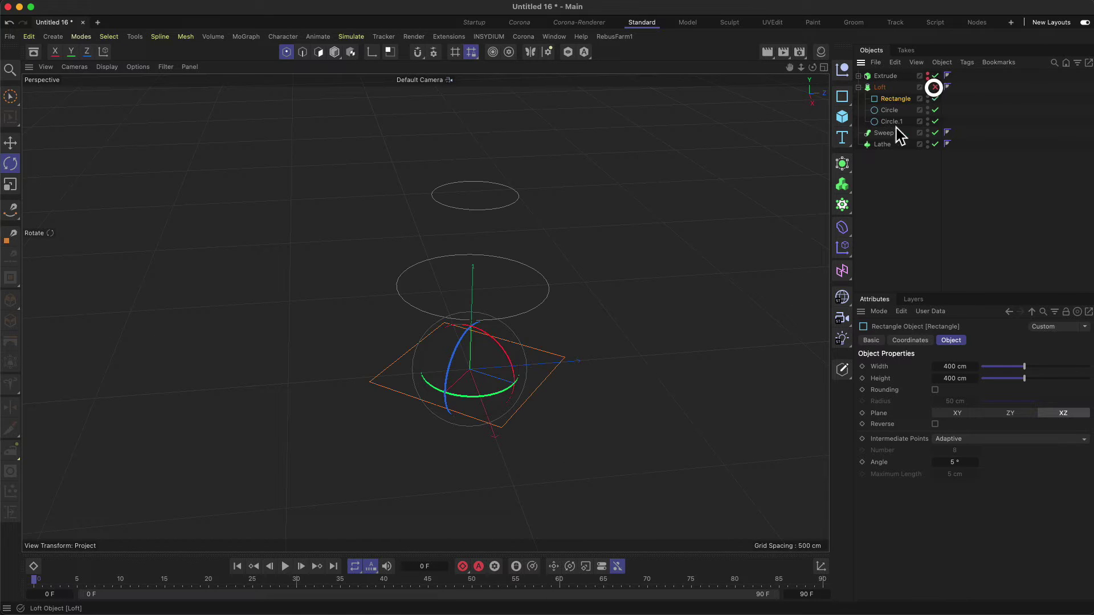
alt+drag(547, 254, 519, 226)
alt+drag(520, 293, 539, 320)
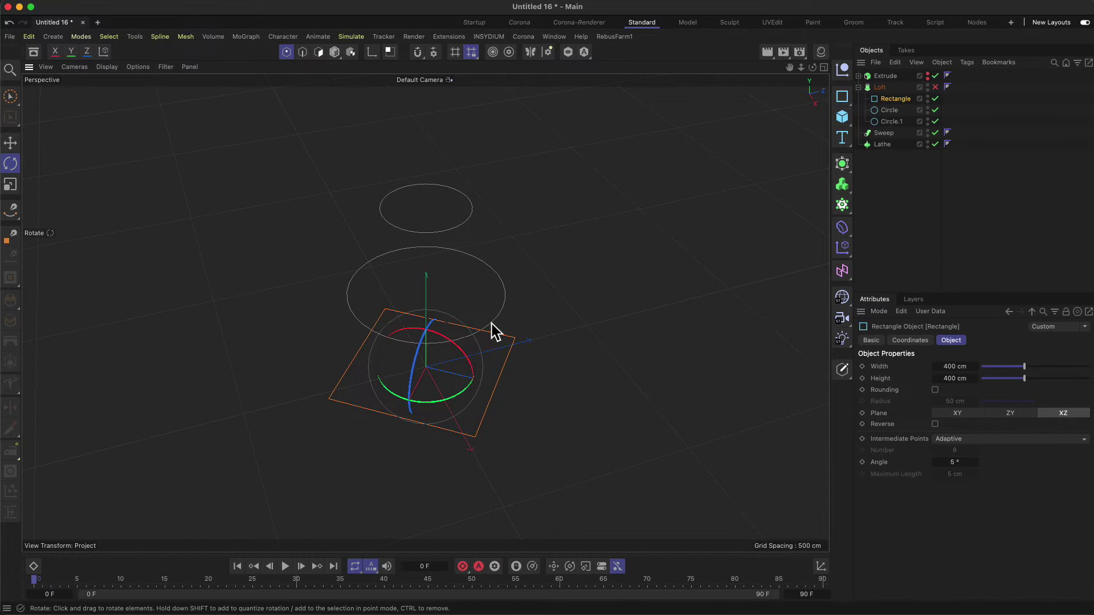
alt+drag(530, 275, 533, 237)
key(2)
drag(610, 243, 593, 272)
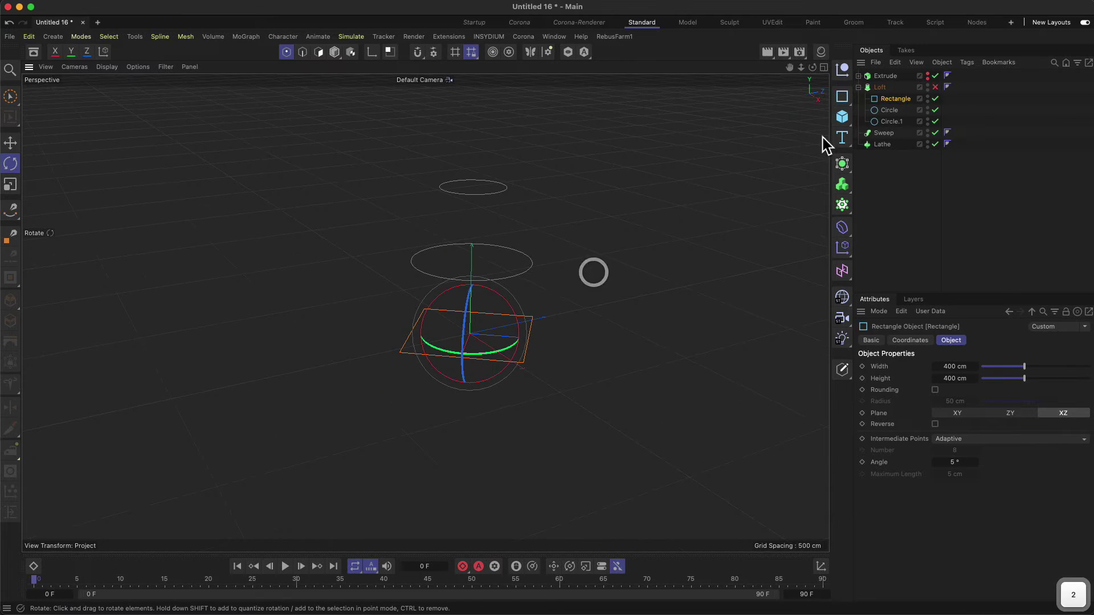
Step: Re-enable the Loft generator, collapse its hierarchy and hide it in the viewport
click(935, 87)
click(858, 88)
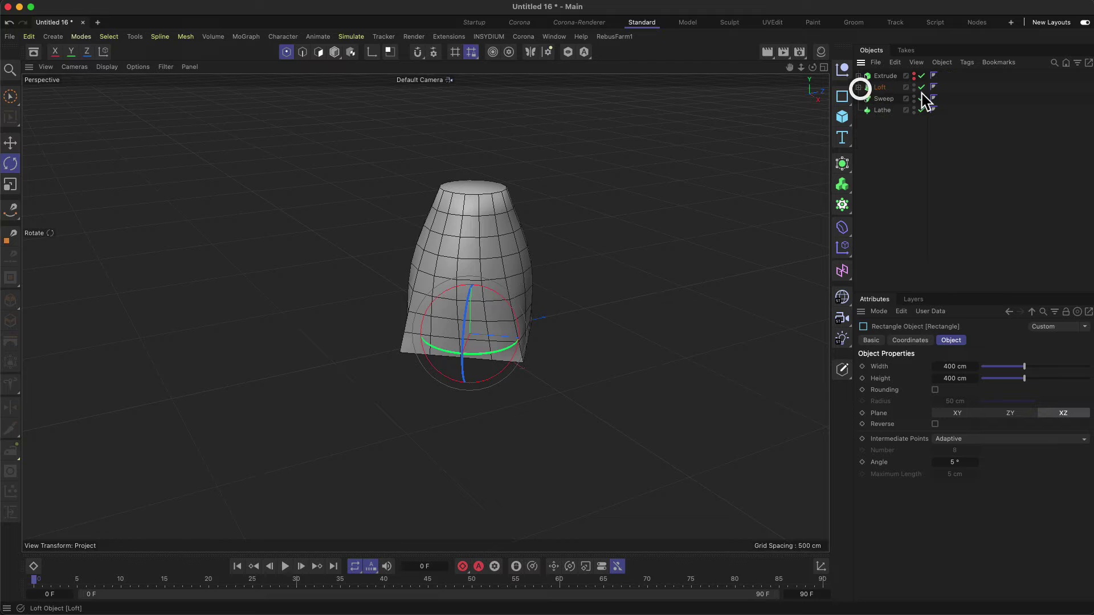
alt+double_click(914, 90)
Step: Switch to the Spline Modeling slide to read the Sweep requirements, and return to Cinema 4D to select the Sweep generator
key(super+Tab)
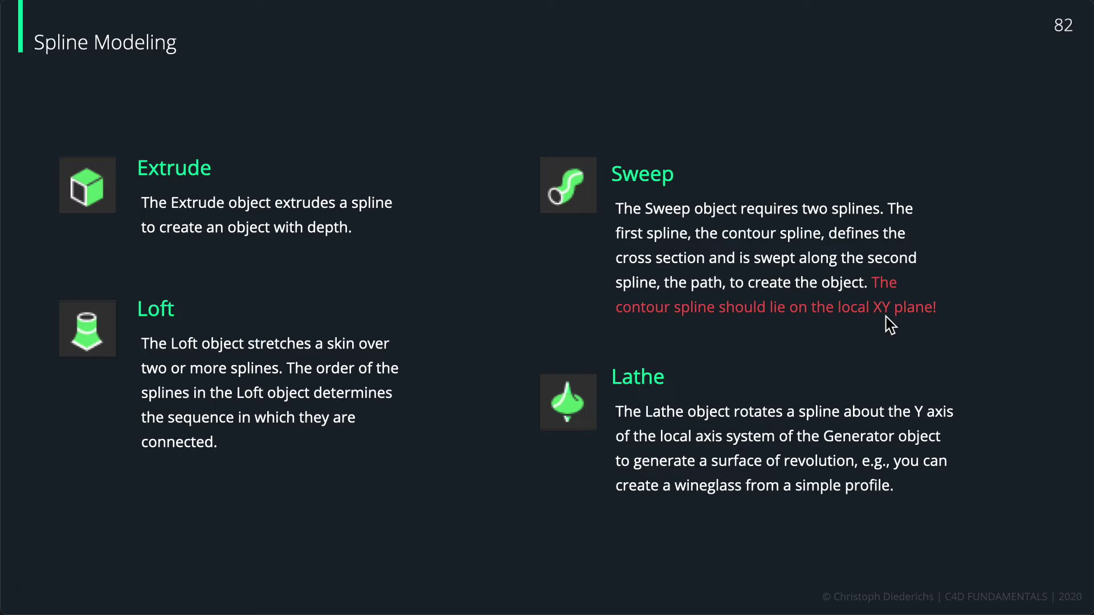
key(super+Tab)
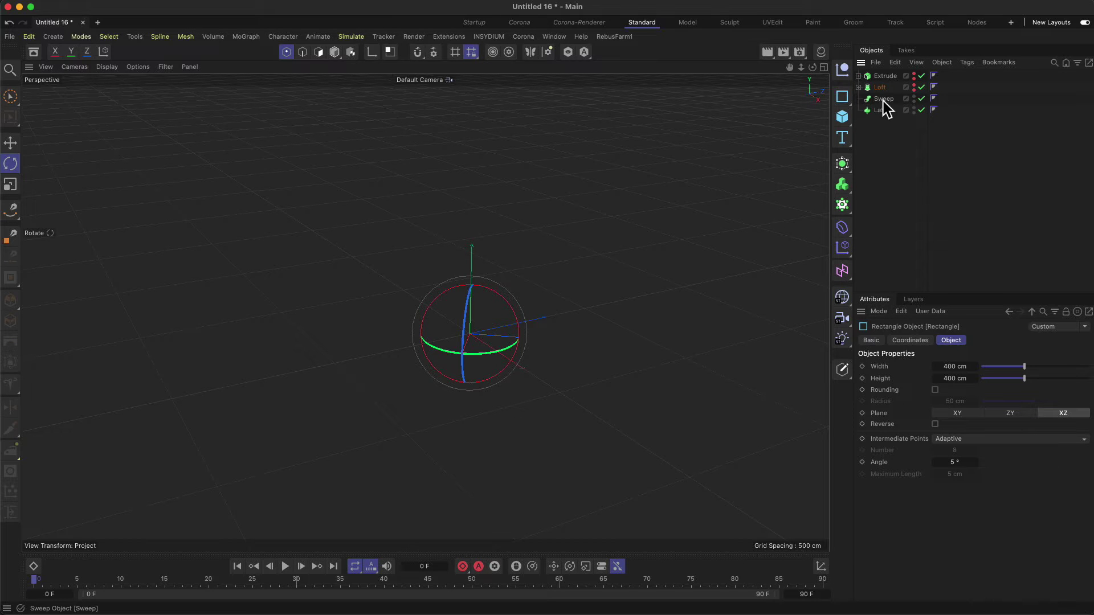
click(883, 99)
Step: Add a Cogwheel spline to the scene as the contour for the Sweep
click(842, 96)
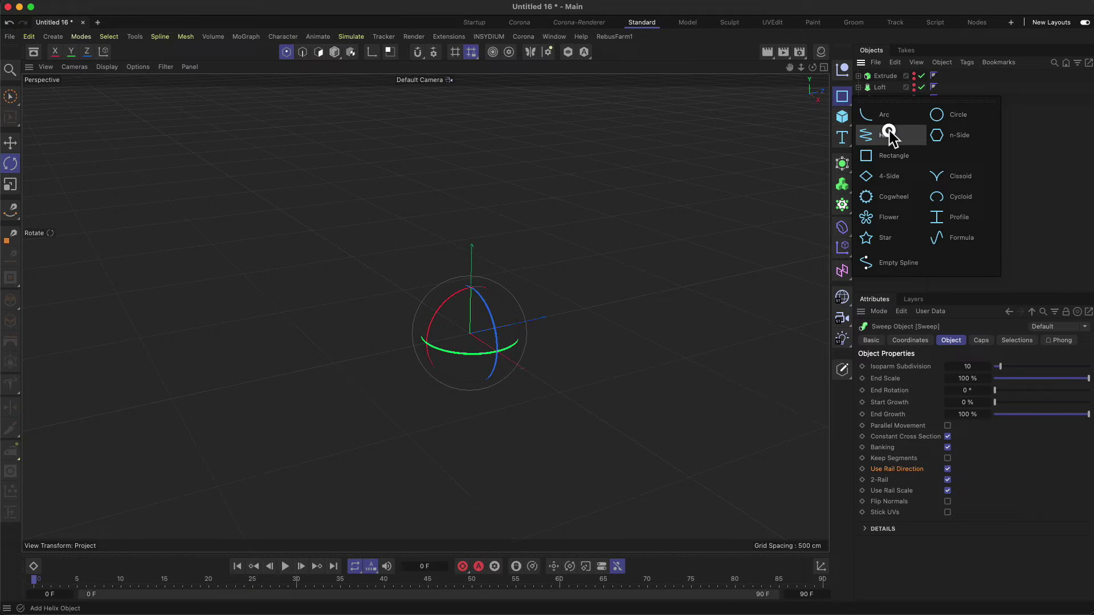
click(904, 199)
alt+drag(541, 311, 513, 313)
drag(397, 341, 464, 296)
Step: Examine the Cogwheel's plane orientation and its teeth parameters
click(894, 78)
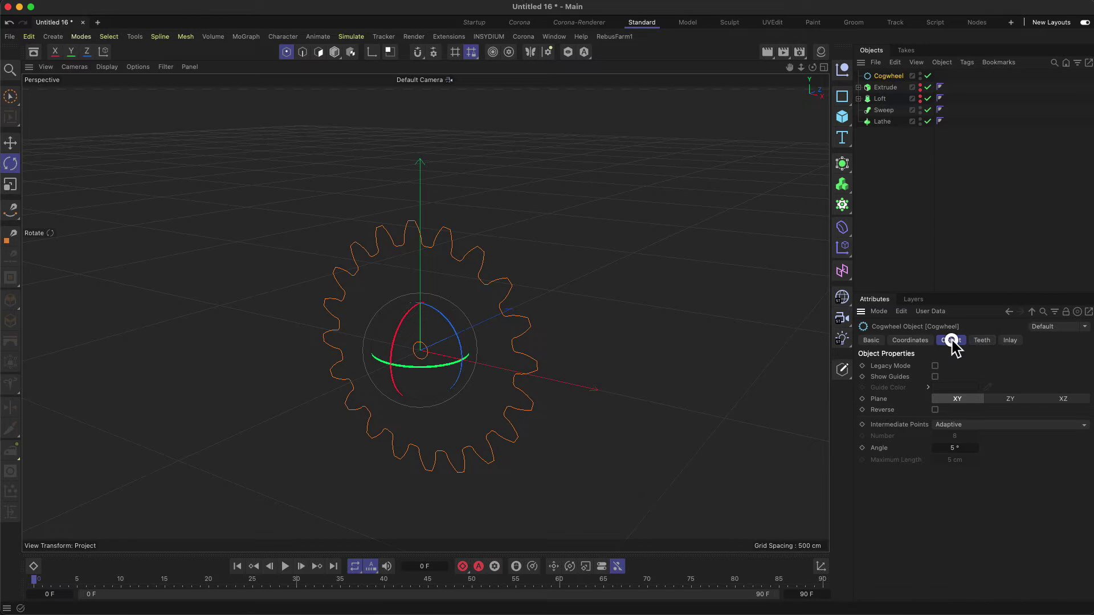
click(981, 340)
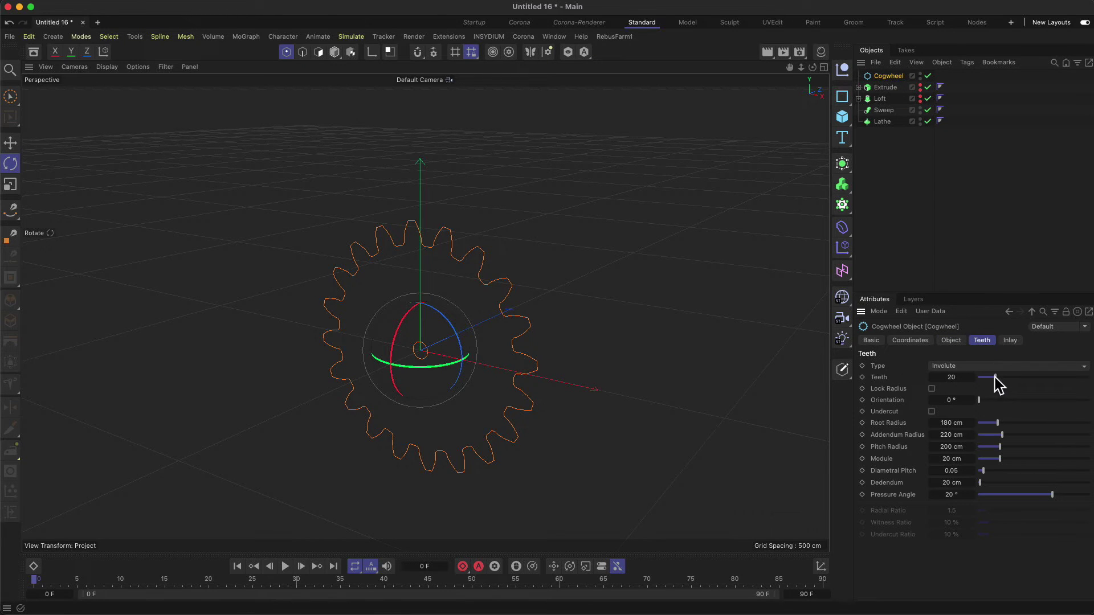
drag(993, 377, 995, 376)
click(896, 75)
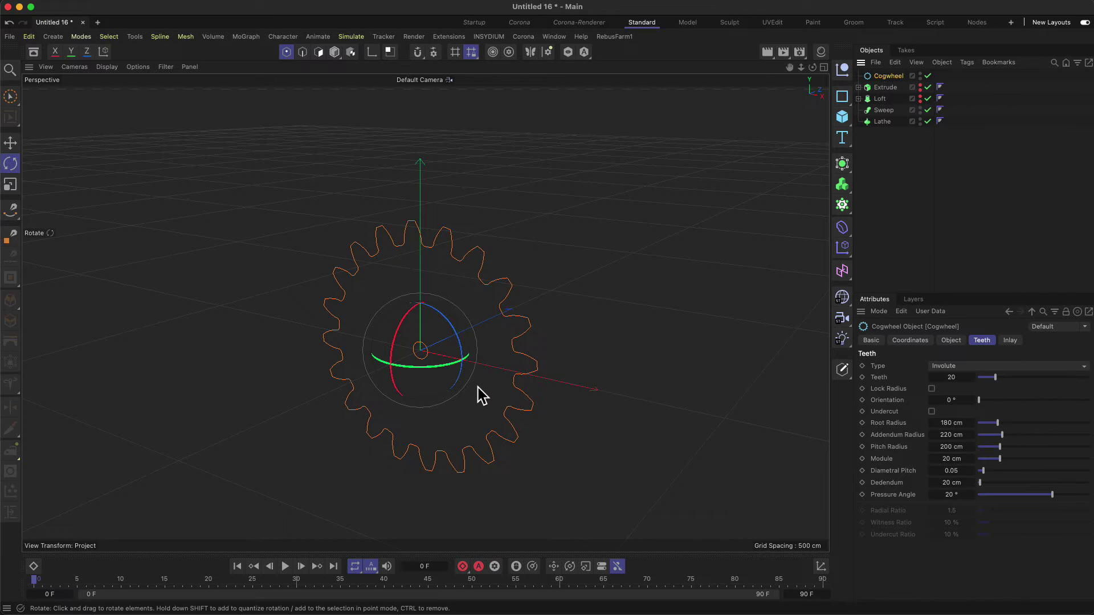
Step: Check the Cogwheel's local axes with the Move tool against the slide's rule that the contour spline lies on the local XY plane
key(e)
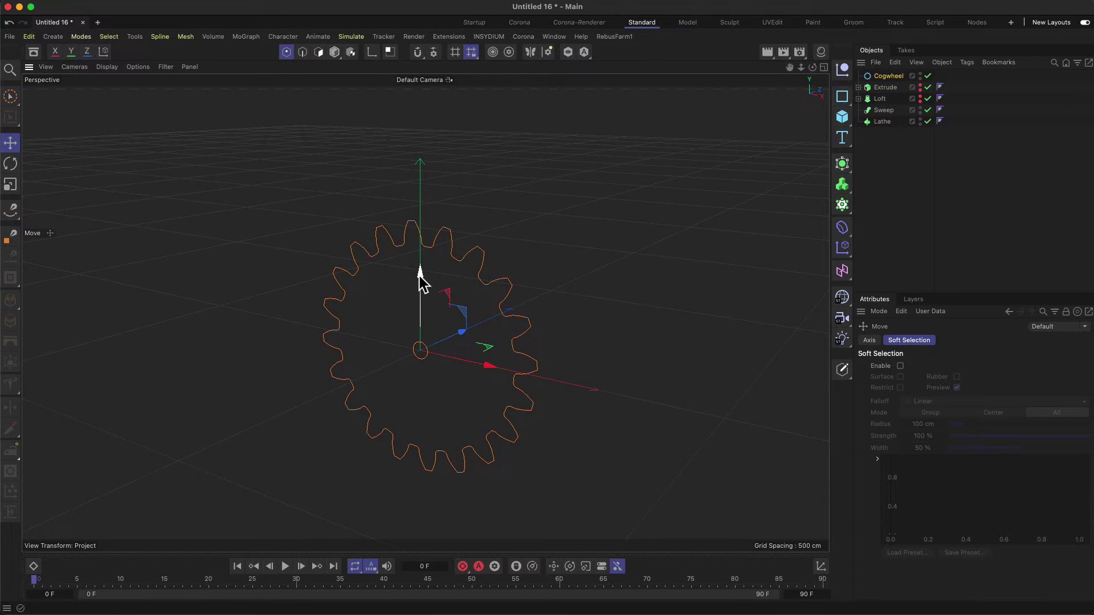
key(super+Tab)
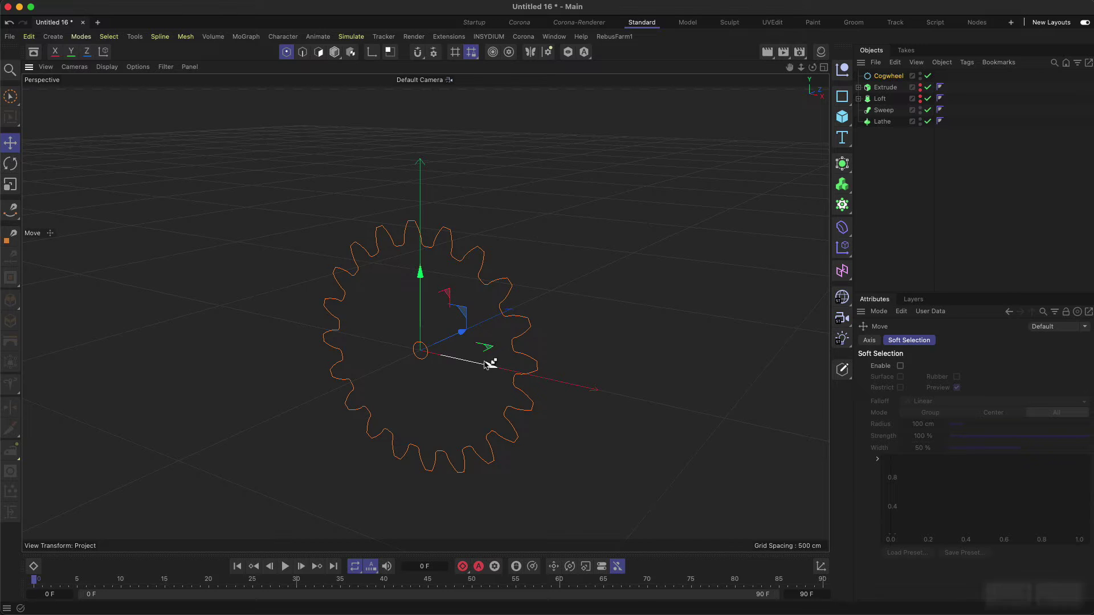
key(super+Tab)
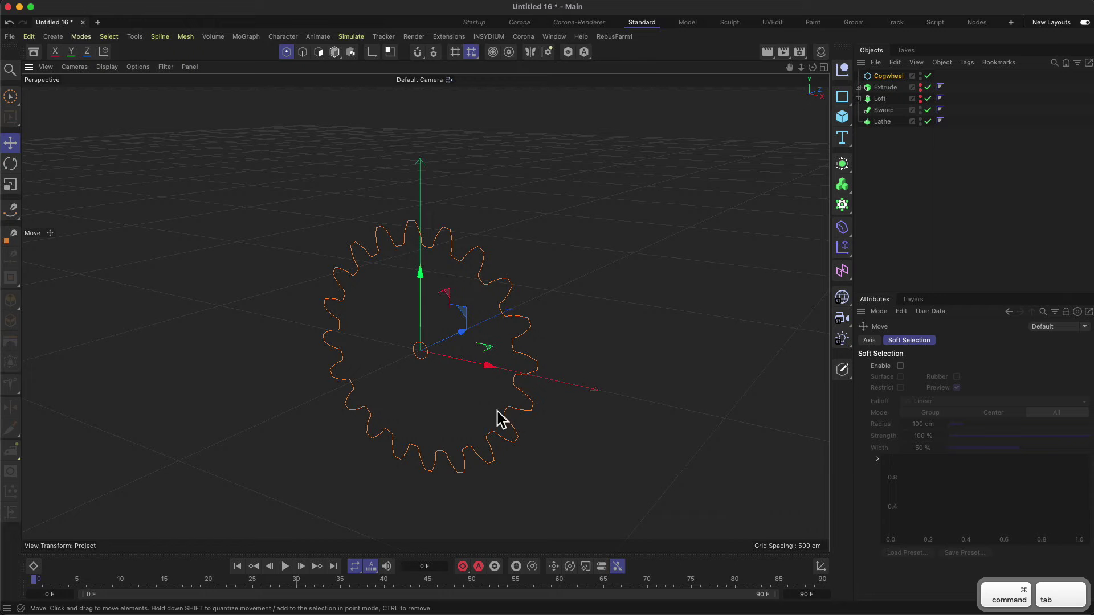
mouse_move(454, 331)
alt+mouse_down()
mouse_move(382, 329)
mouse_move(440, 333)
alt+mouse_up()
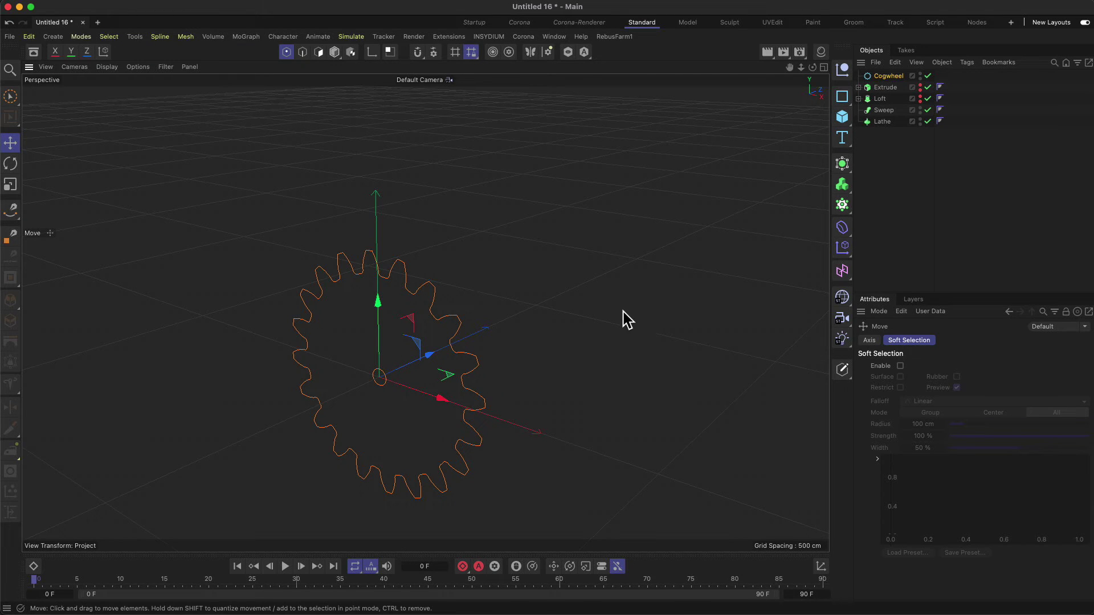
key(super+Tab)
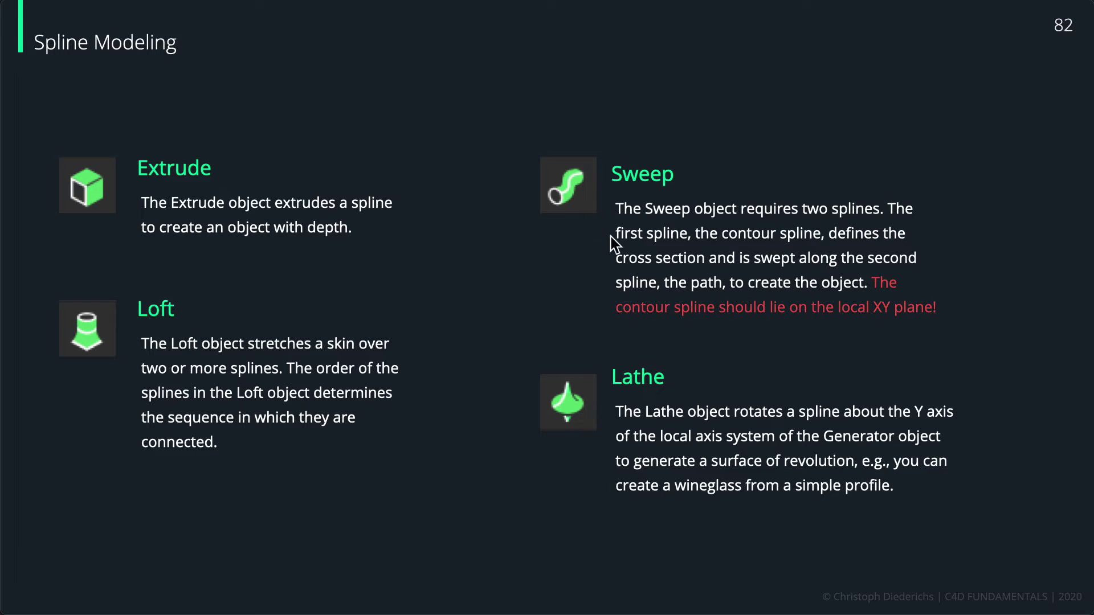
key(super+Tab)
alt+drag(544, 288, 475, 340)
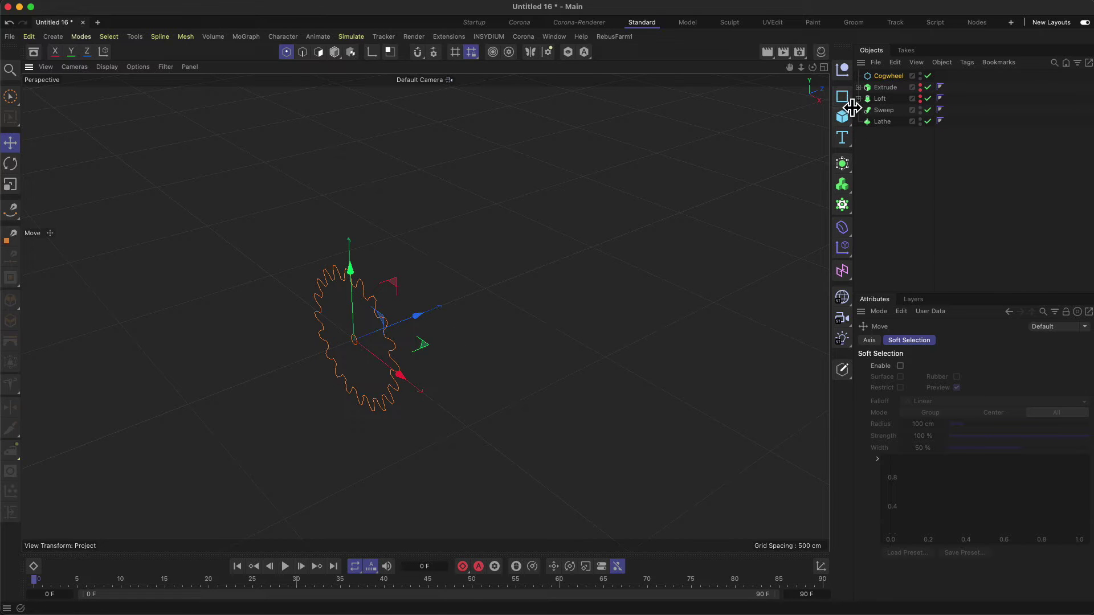
Step: Draw an open S-shaped Bezier path of three points with the Spline Pen in the Top view, running from the origin along the Z axis
click(13, 212)
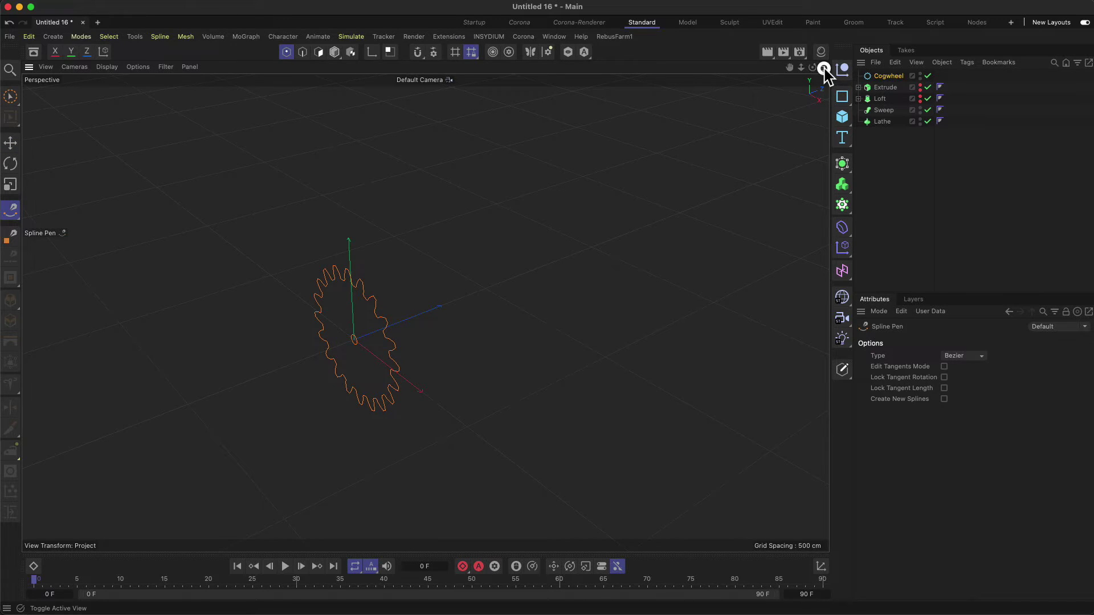
click(823, 67)
key(1)
right_drag(630, 164, 605, 231)
right_drag(627, 188, 632, 229)
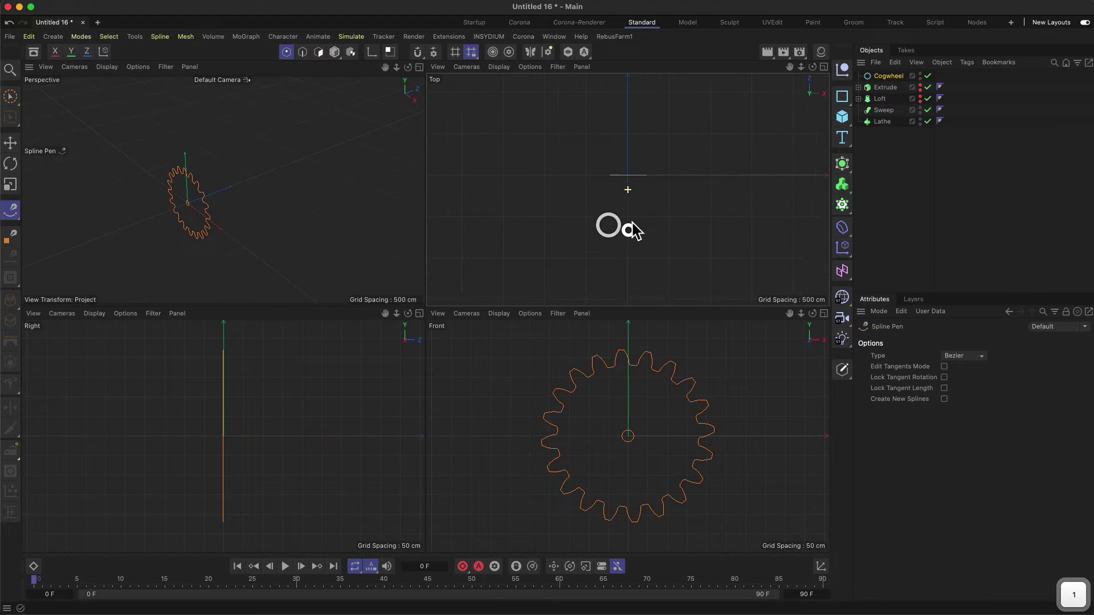
drag(650, 195, 618, 253)
click(824, 67)
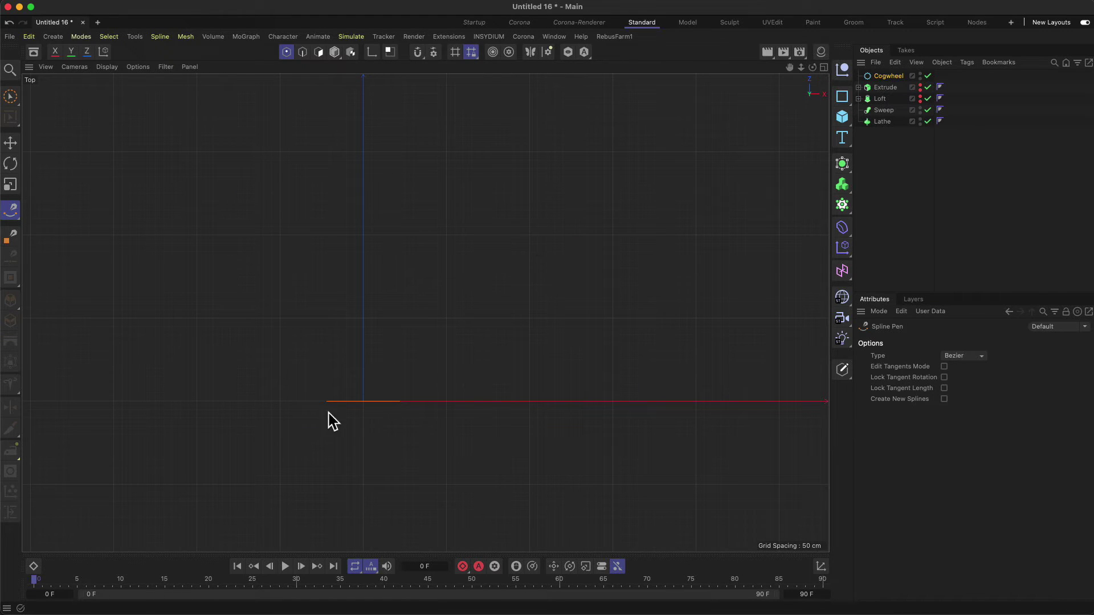
click(363, 401)
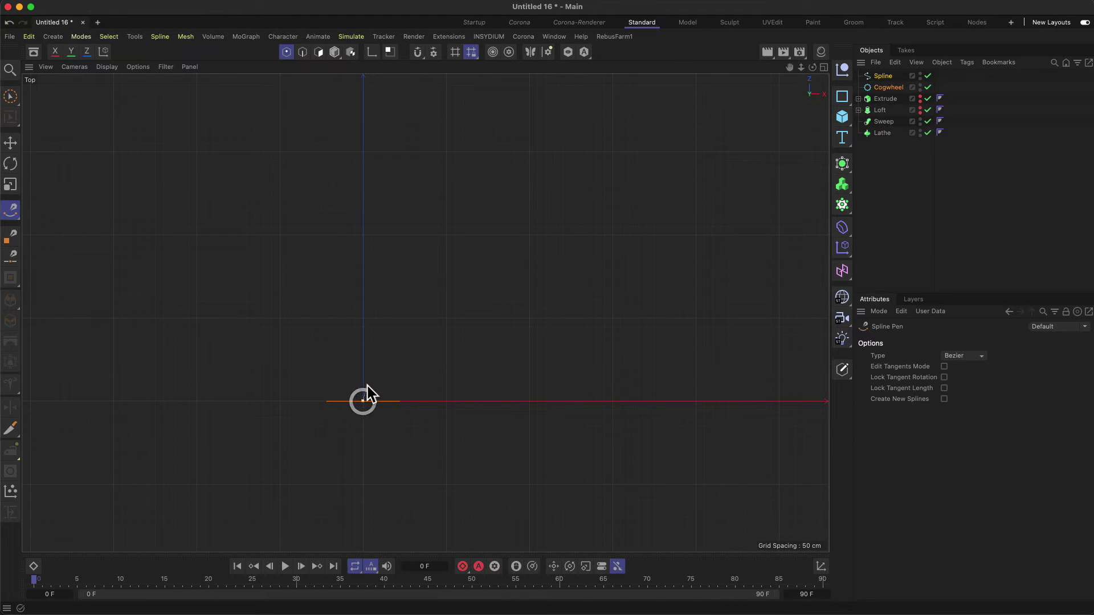
drag(377, 233, 422, 156)
key(1)
drag(447, 248, 462, 364)
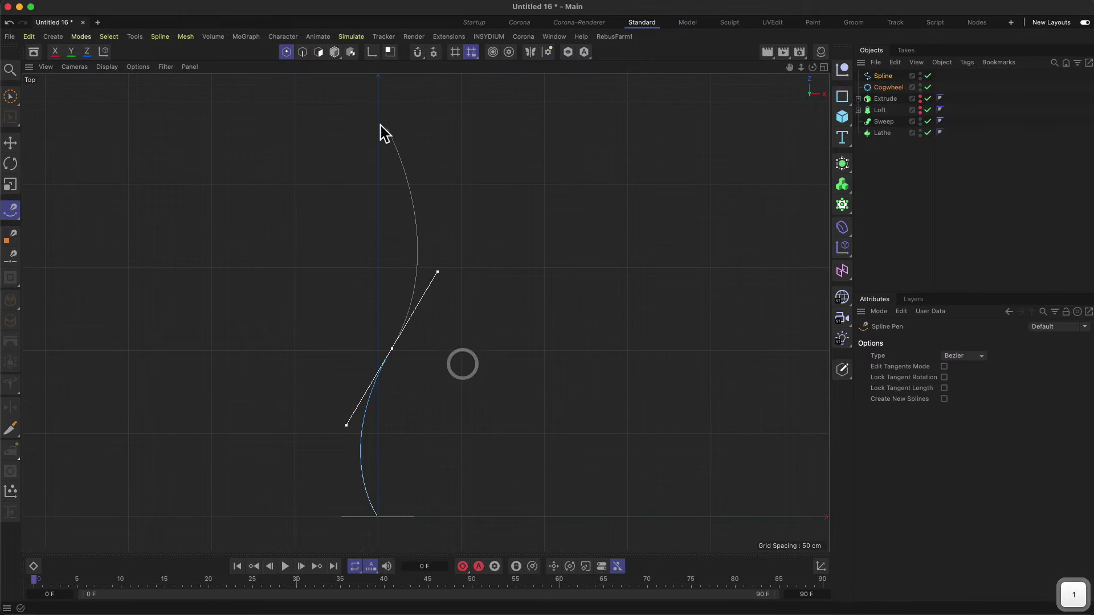
click(375, 124)
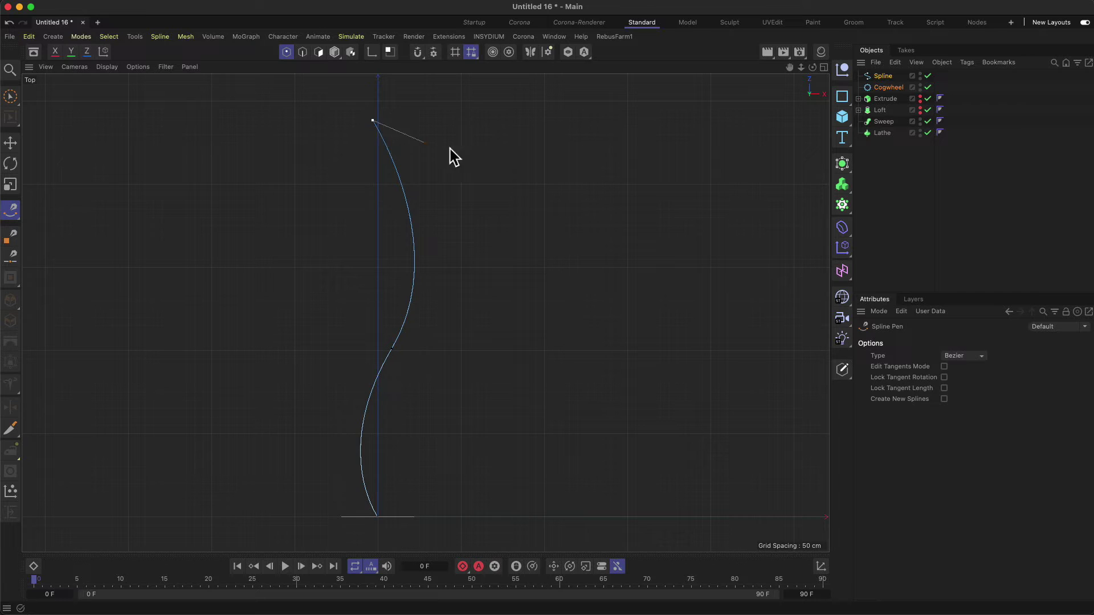
key(Escape)
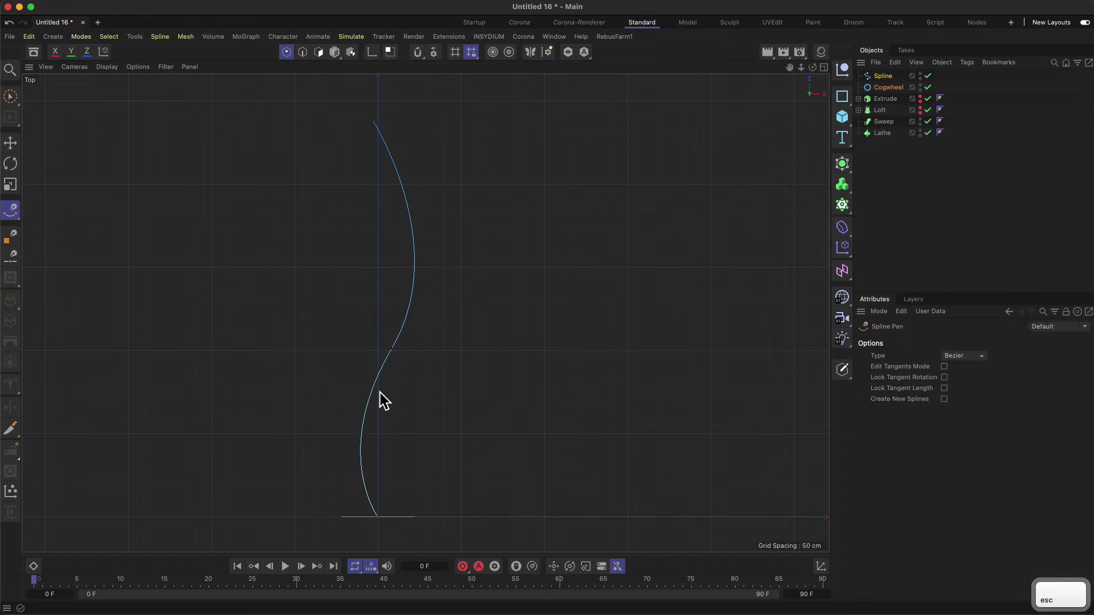
click(419, 363)
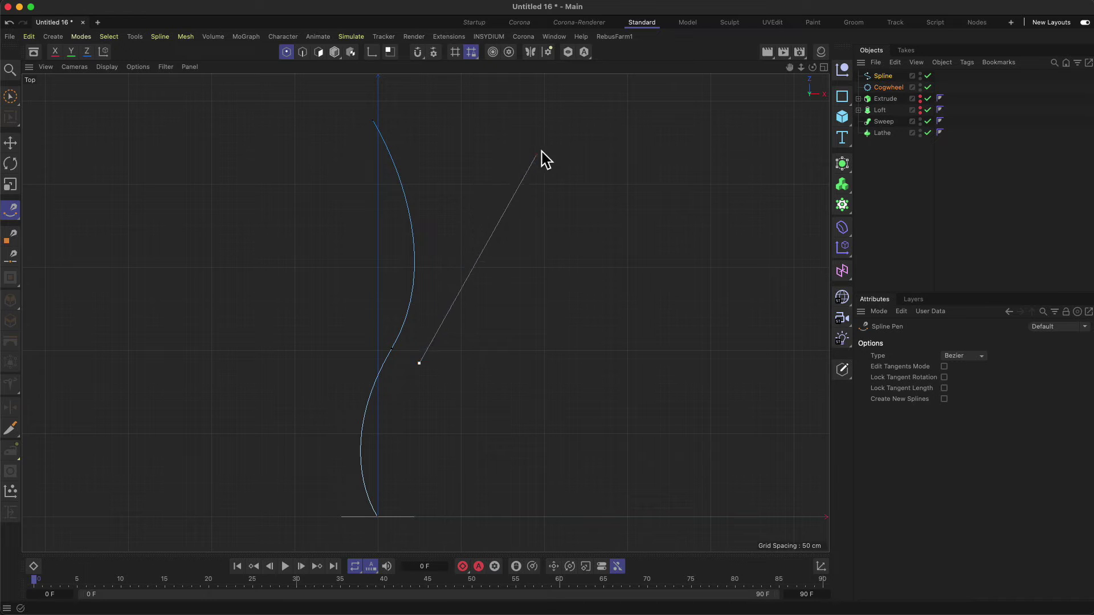
drag(548, 148, 627, 114)
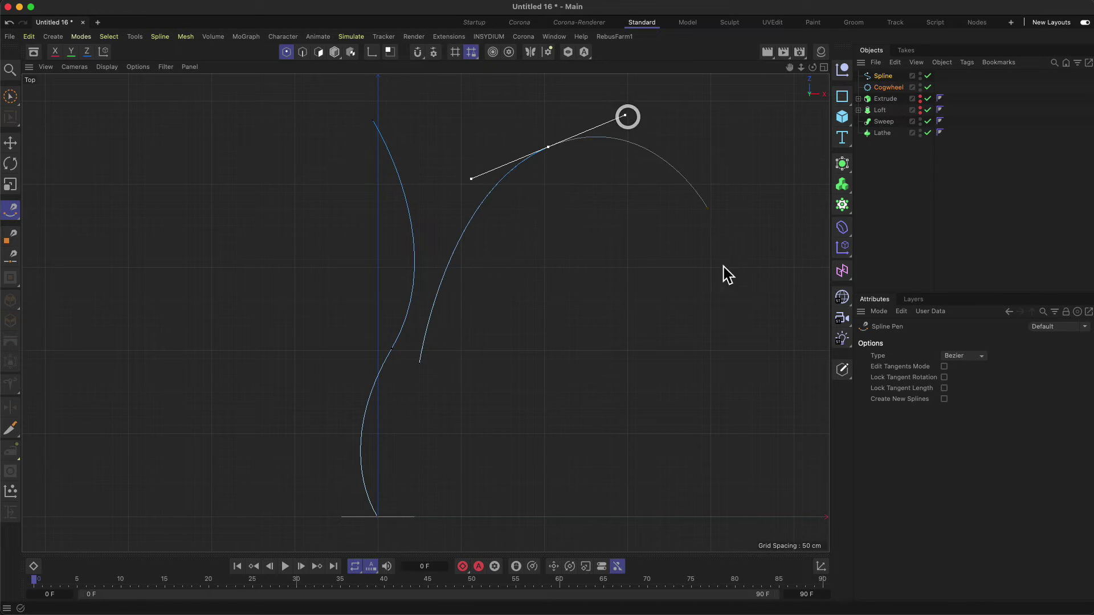
drag(694, 315, 611, 397)
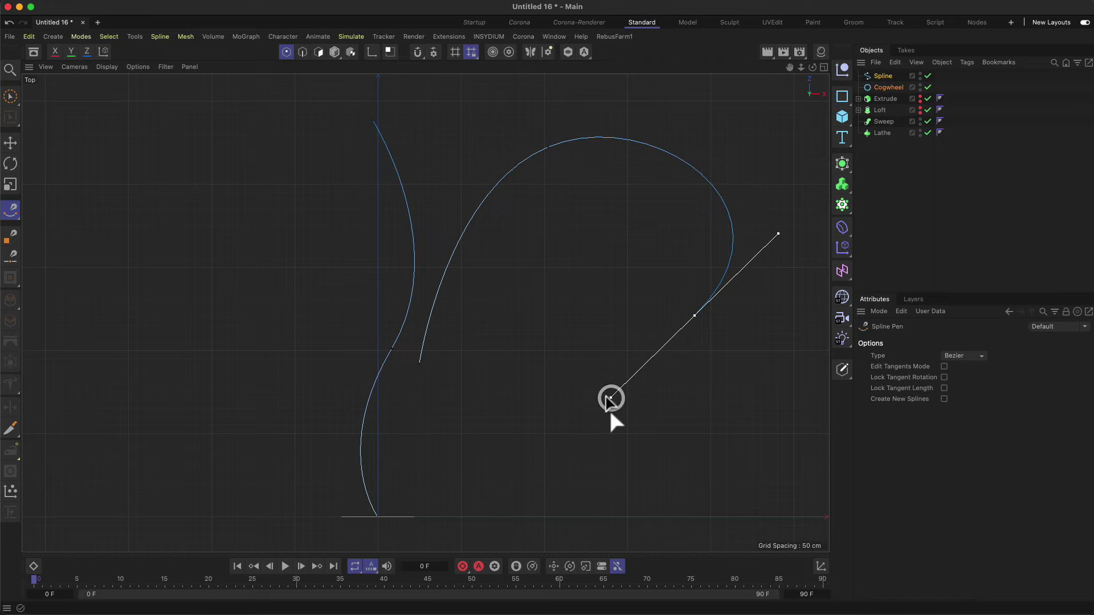
drag(431, 407, 370, 441)
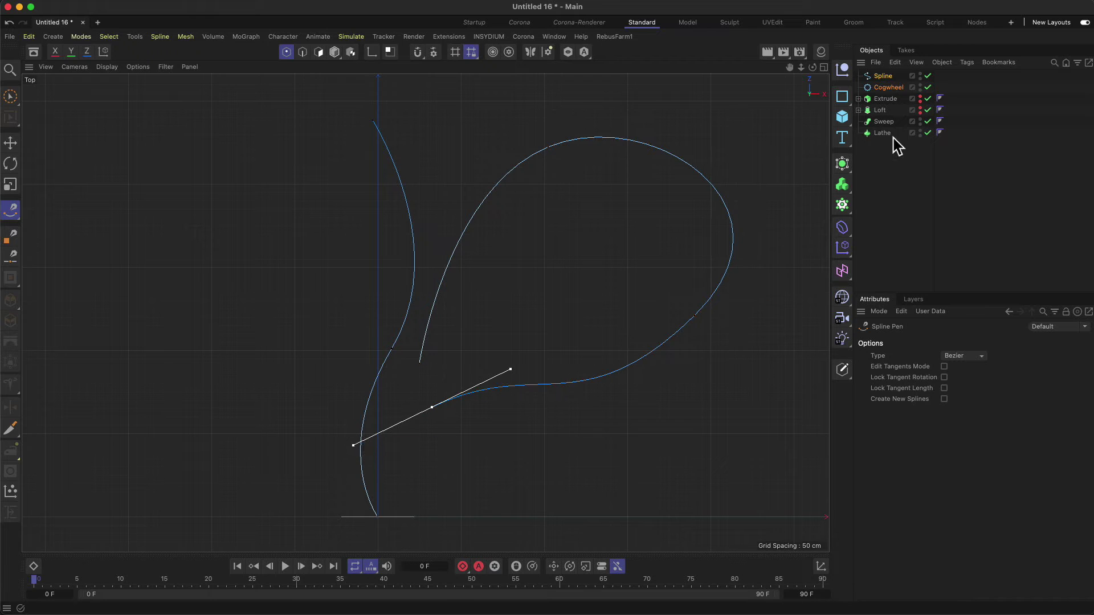
key(super+z)
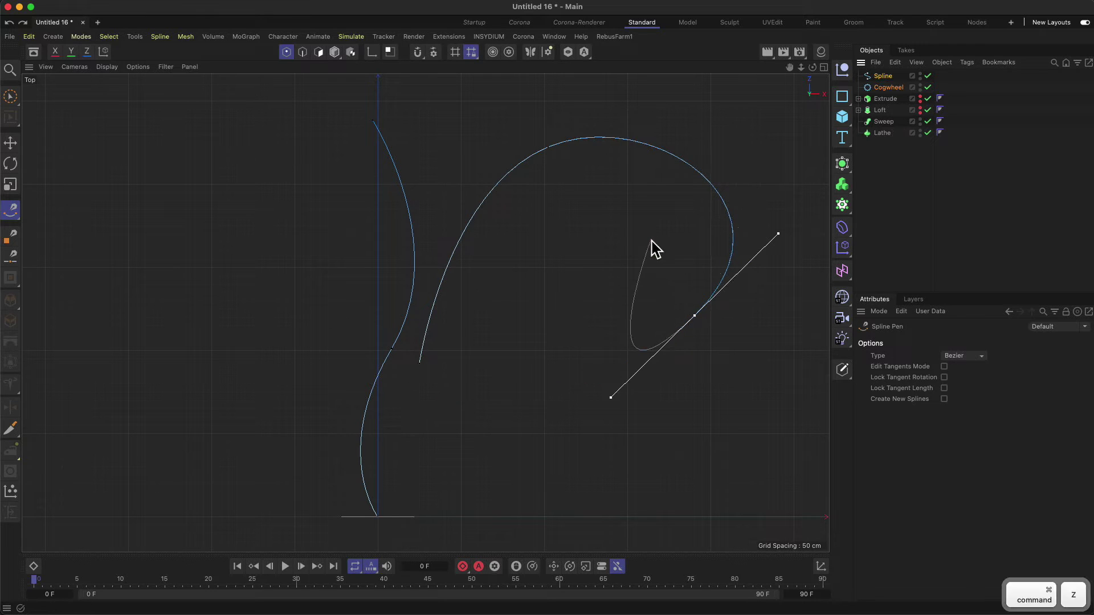
key(super+z)
key(super+z)
key(super+z)
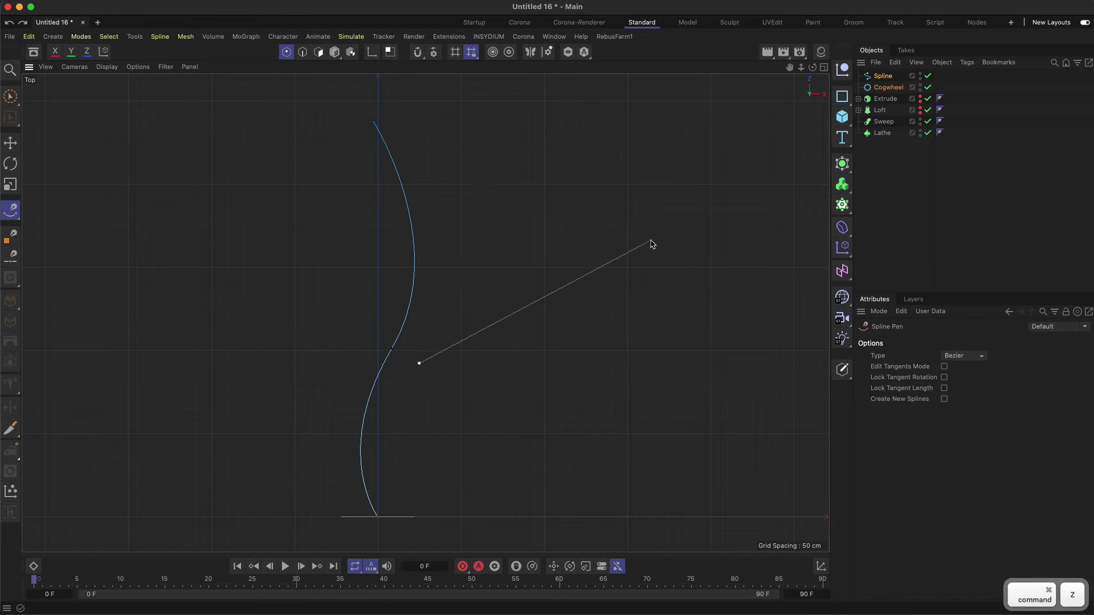
Step: Make the Cogwheel the first child and the S-shaped spline the second child of the Sweep generator, working in the Perspective view
click(11, 98)
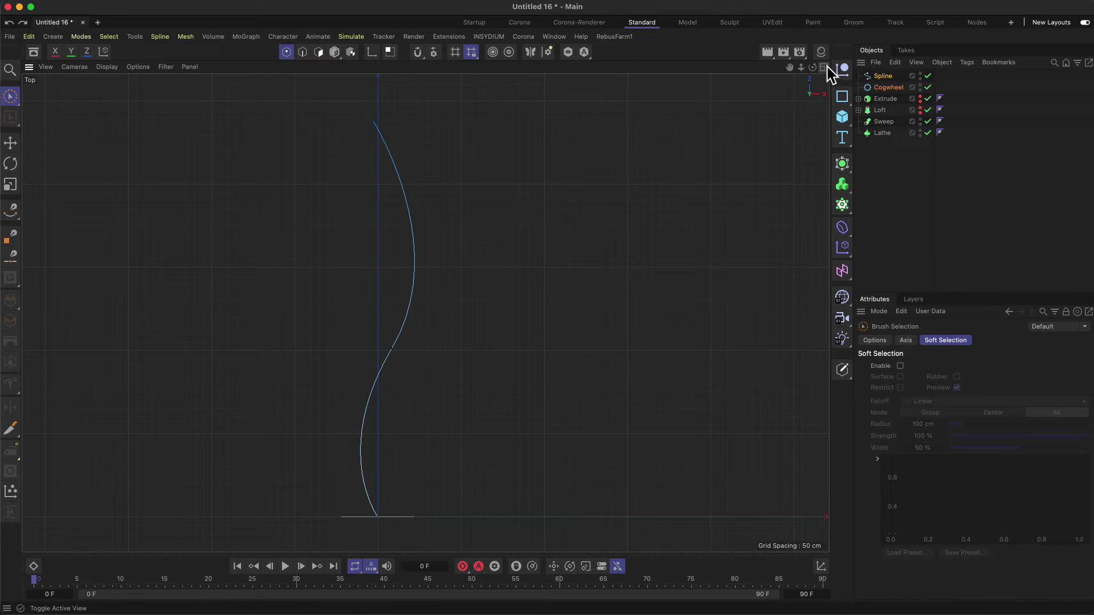
click(823, 67)
click(421, 70)
key(1)
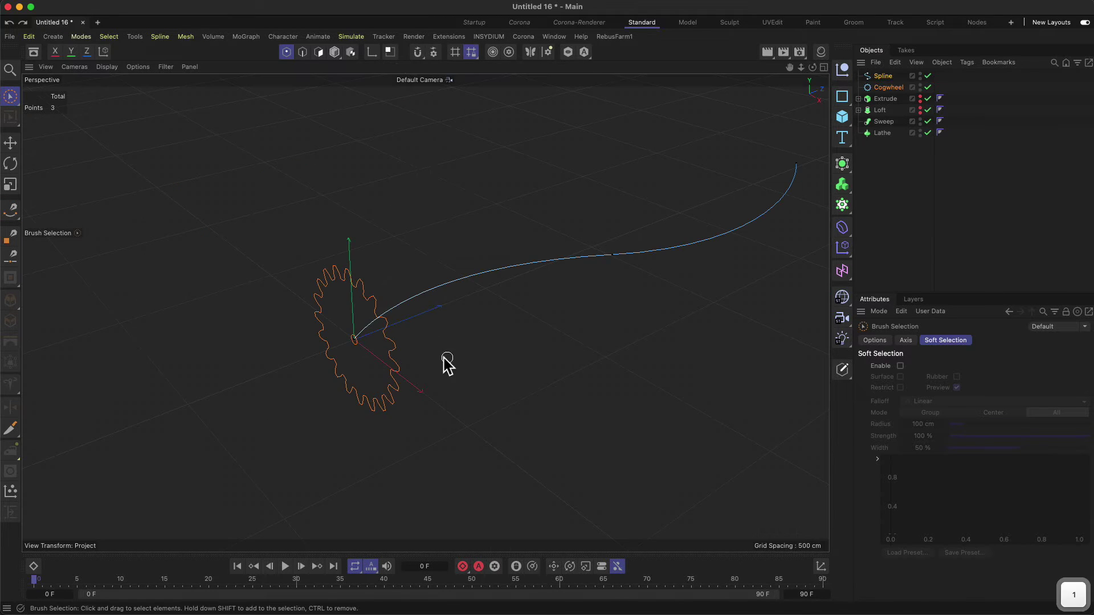
alt+drag(445, 358, 392, 336)
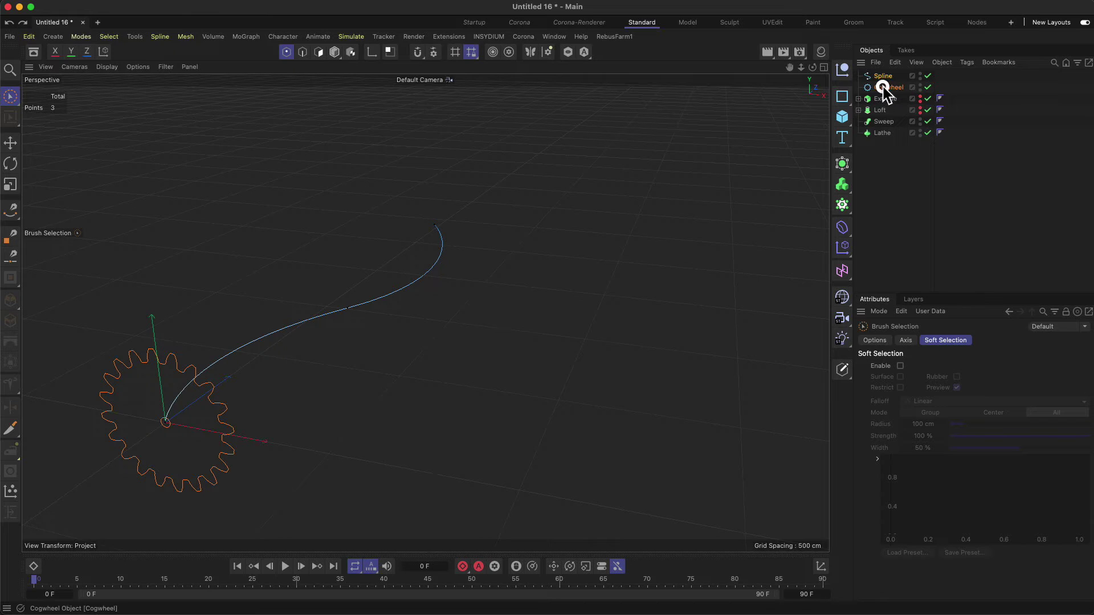
drag(883, 87, 889, 122)
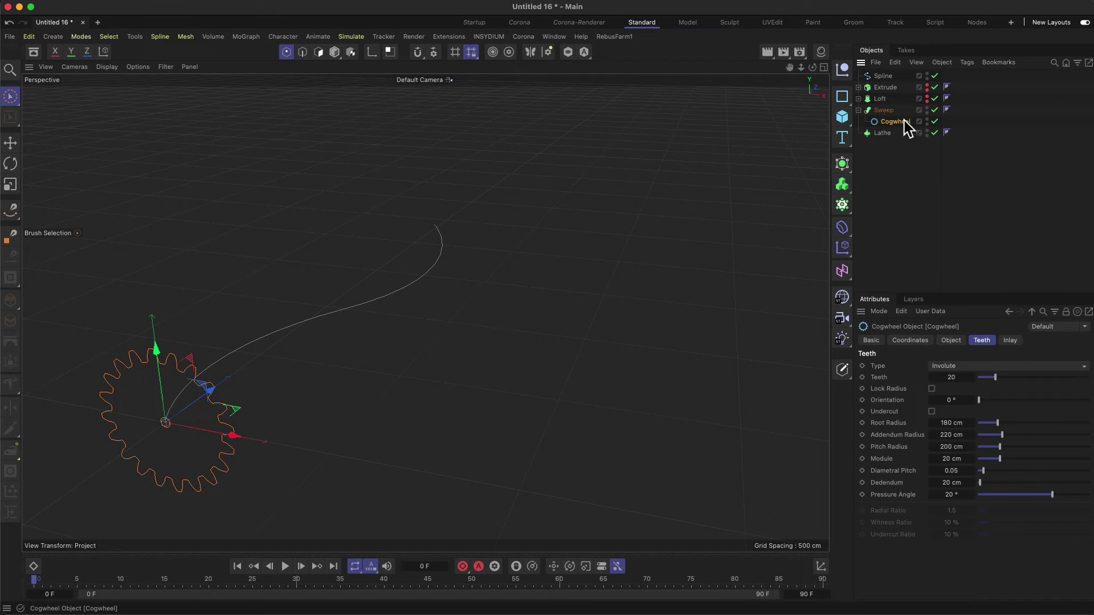
drag(885, 83, 890, 110)
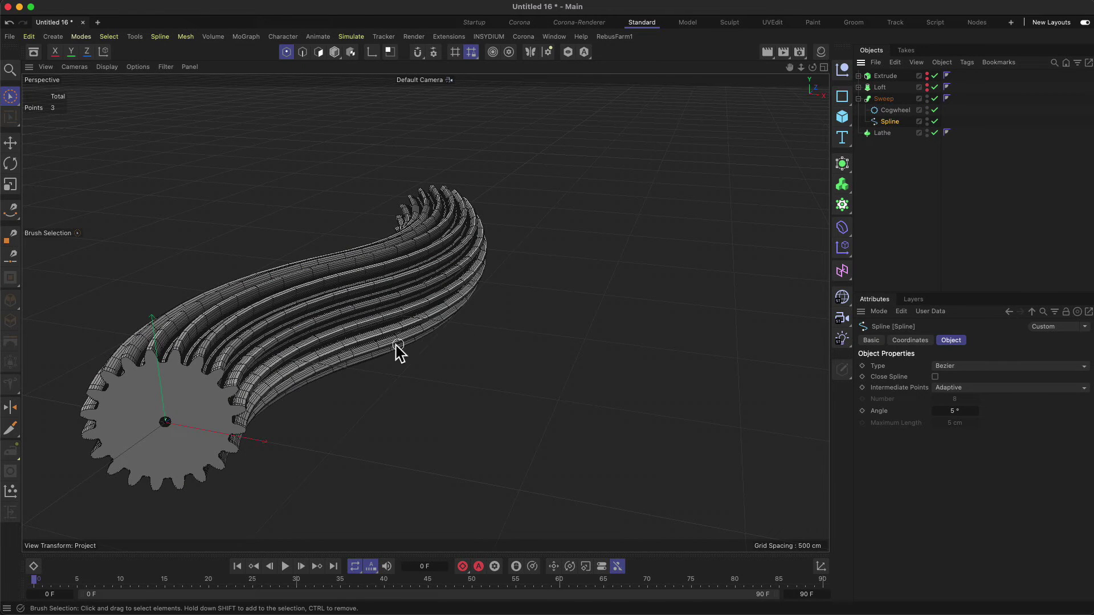
Step: Display the Sweep in Gouraud Shading without lines and check its Cogwheel contour and Spline path
click(108, 68)
click(116, 97)
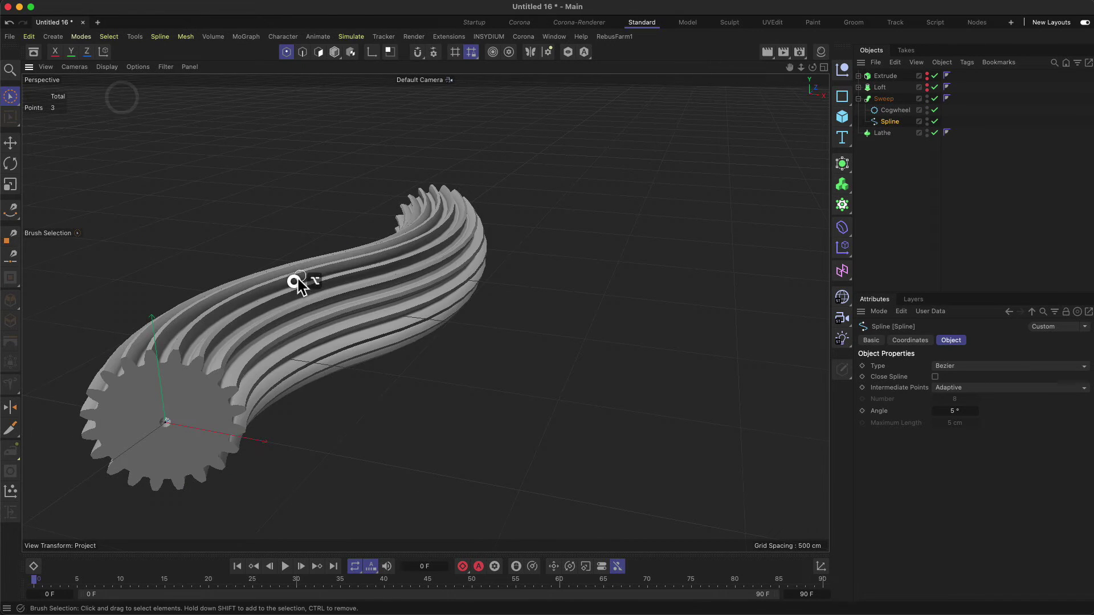
mouse_move(293, 279)
alt+mouse_down()
mouse_move(219, 316)
mouse_move(366, 288)
mouse_move(445, 249)
mouse_move(515, 237)
mouse_move(295, 259)
mouse_move(251, 293)
mouse_move(244, 339)
mouse_move(261, 282)
mouse_move(391, 237)
mouse_move(505, 246)
mouse_move(397, 281)
mouse_move(311, 276)
mouse_move(268, 288)
mouse_move(244, 353)
mouse_move(263, 288)
mouse_move(403, 281)
mouse_move(451, 316)
mouse_move(495, 254)
mouse_move(603, 247)
mouse_move(619, 267)
mouse_move(337, 247)
mouse_move(359, 268)
mouse_move(290, 319)
mouse_move(428, 267)
mouse_move(117, 332)
mouse_move(34, 310)
mouse_move(371, 313)
mouse_move(289, 315)
mouse_move(281, 334)
mouse_move(361, 304)
mouse_move(330, 332)
mouse_move(412, 320)
alt+mouse_up()
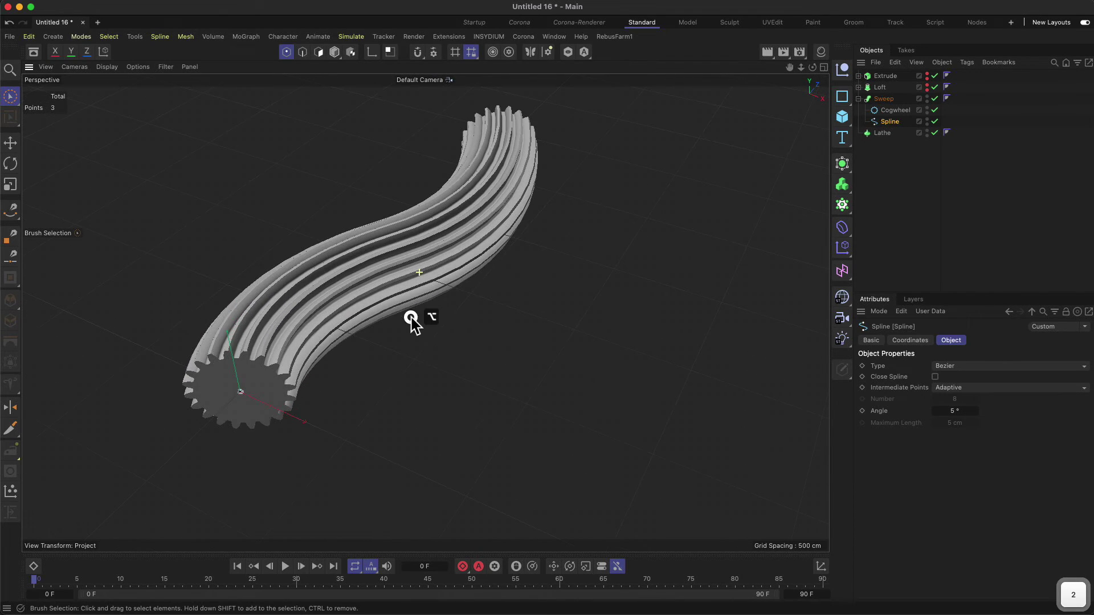
click(885, 109)
click(888, 121)
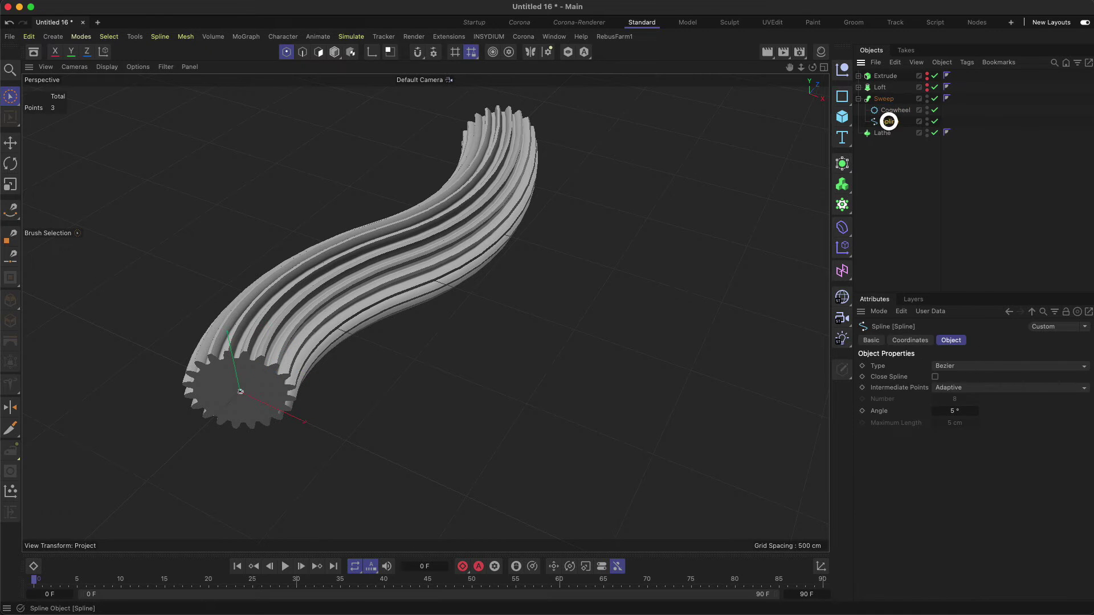
Step: Delete the Cogwheel and place a new Circle spline above the path as the Sweep's first child
click(887, 112)
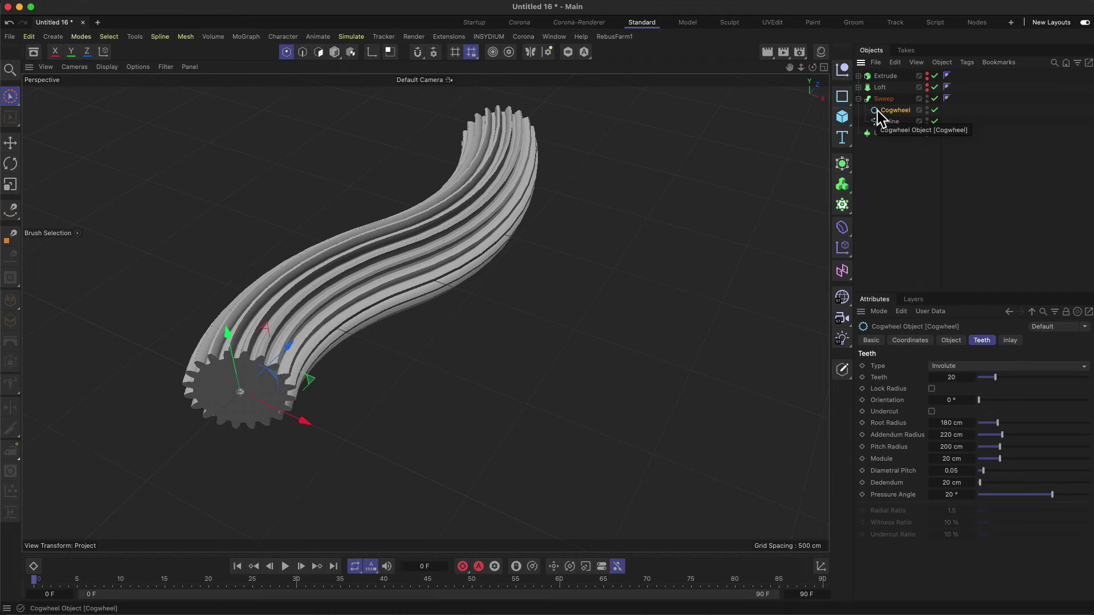
click(883, 110)
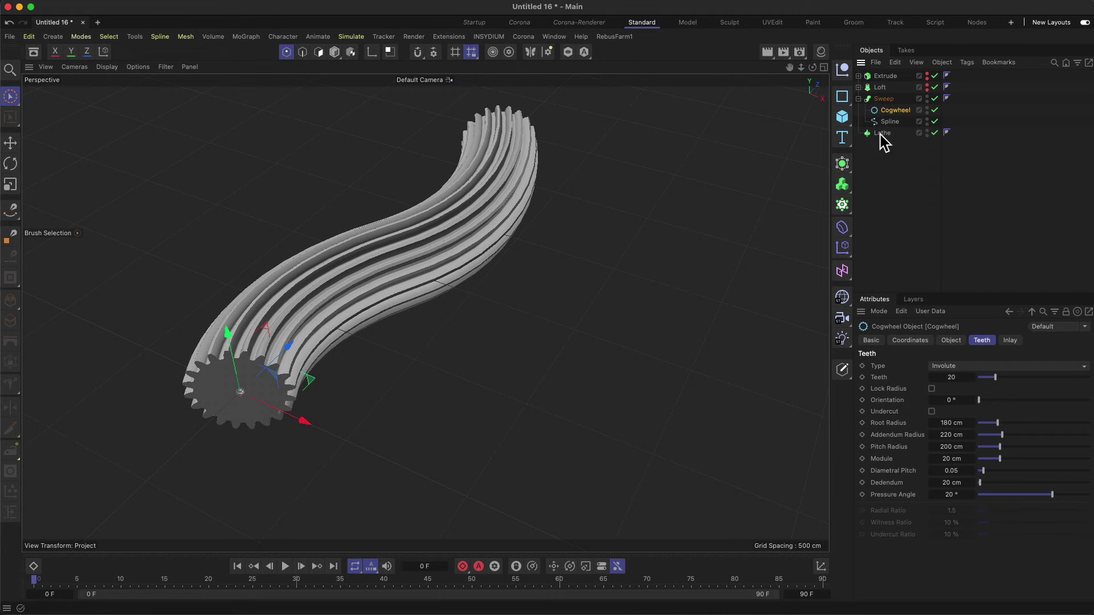
key(BackSpace)
click(842, 97)
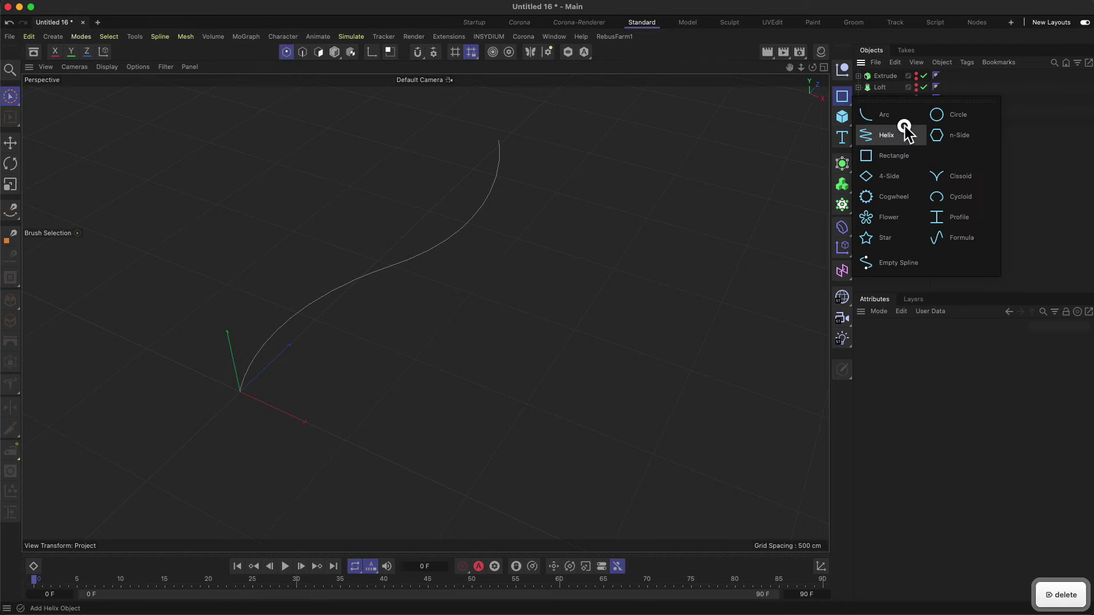
click(967, 115)
drag(882, 83, 886, 115)
mouse_move(427, 245)
alt+mouse_down()
mouse_move(610, 234)
mouse_move(406, 242)
alt+mouse_up()
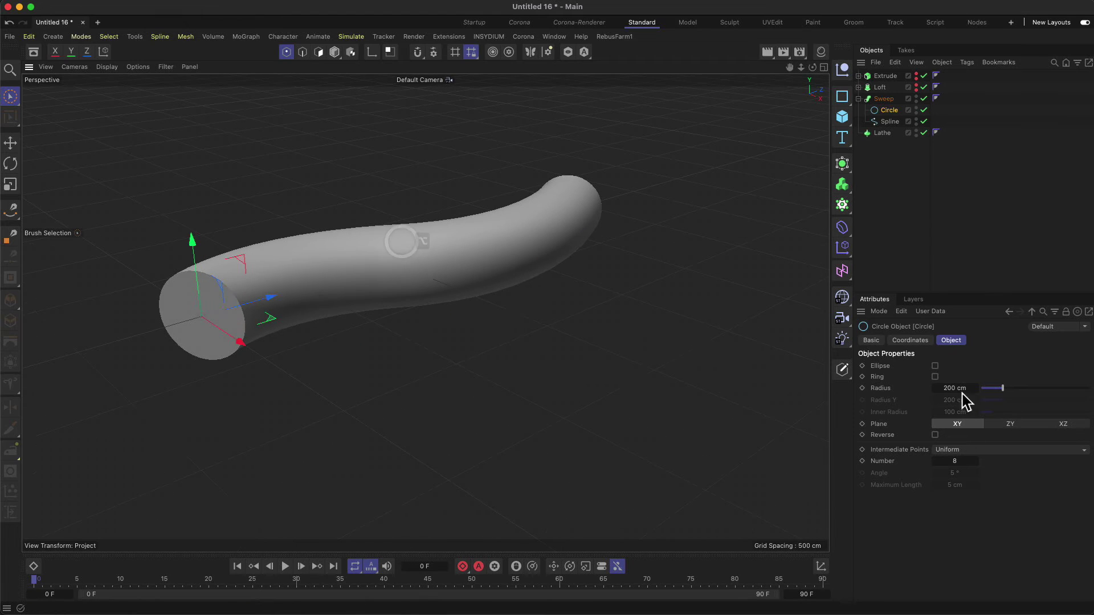
Step: Reduce the Circle contour's radius to make a thinner tube and select the Sweep to show its settings
drag(1002, 388, 988, 387)
alt+drag(481, 274, 504, 264)
click(884, 100)
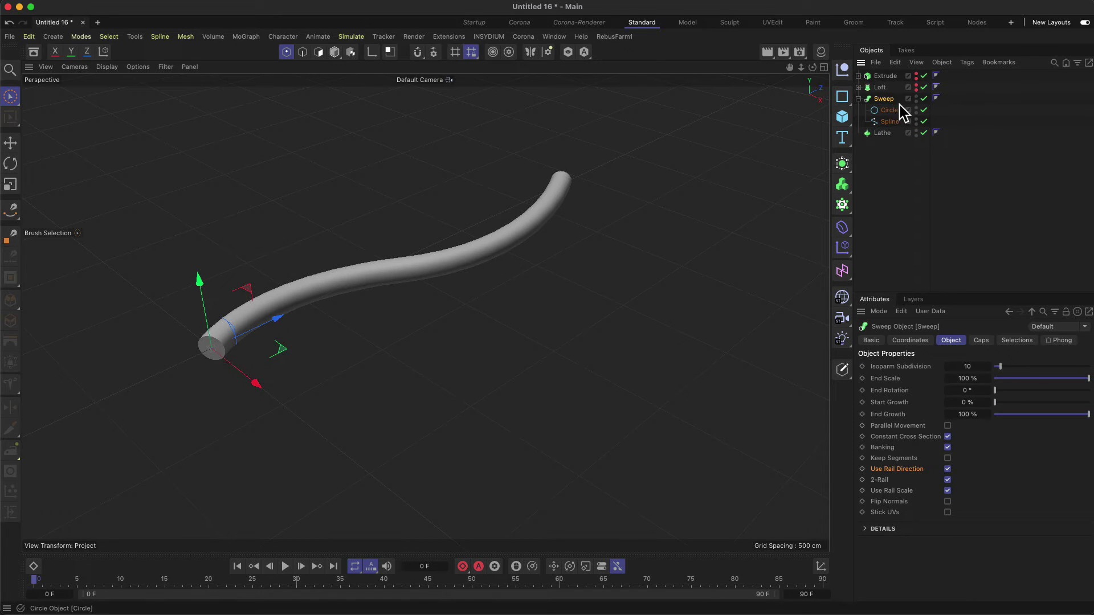
click(887, 101)
Step: Make the Loft visible in the viewport and hide the Sweep
click(880, 89)
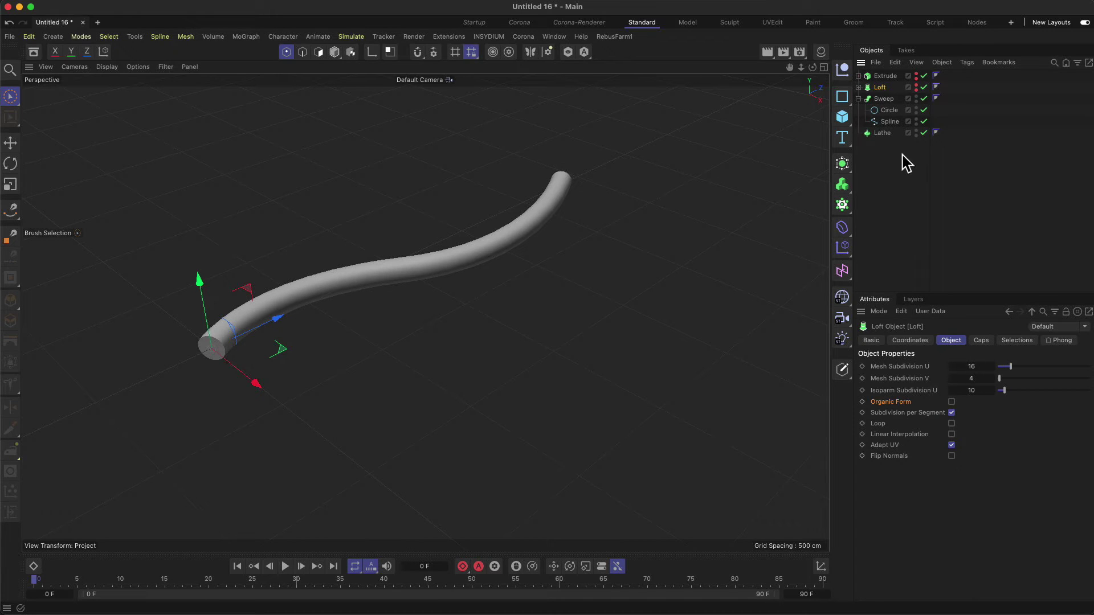
click(915, 86)
click(915, 98)
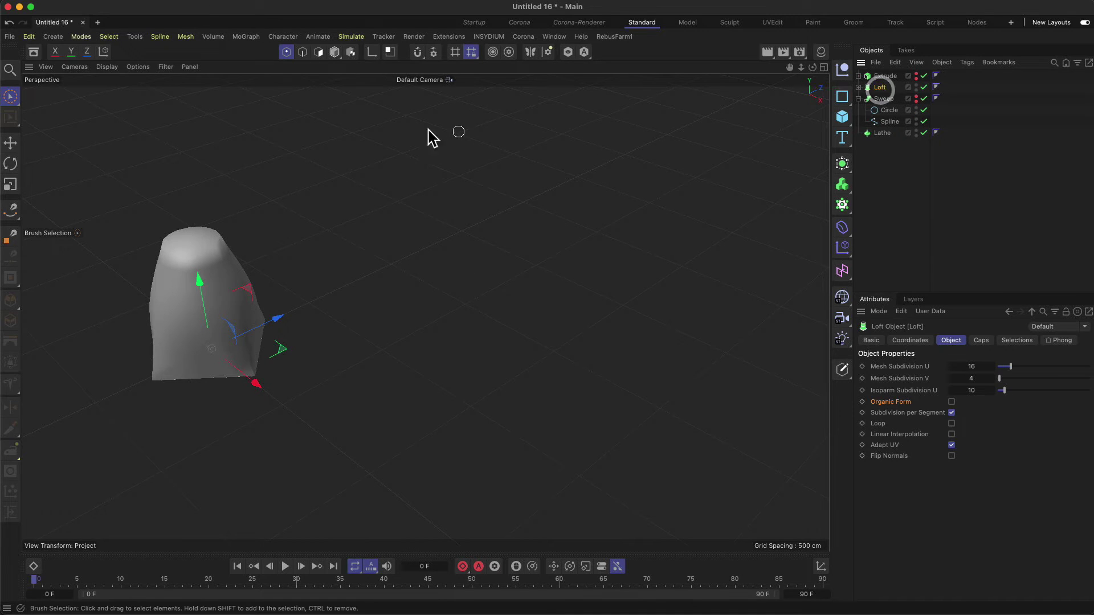
Step: Display surface lines over the shading and raise the Loft's Mesh Subdivision U to 59 and V to 42
click(106, 66)
click(119, 112)
scroll(311, 260, up, 3)
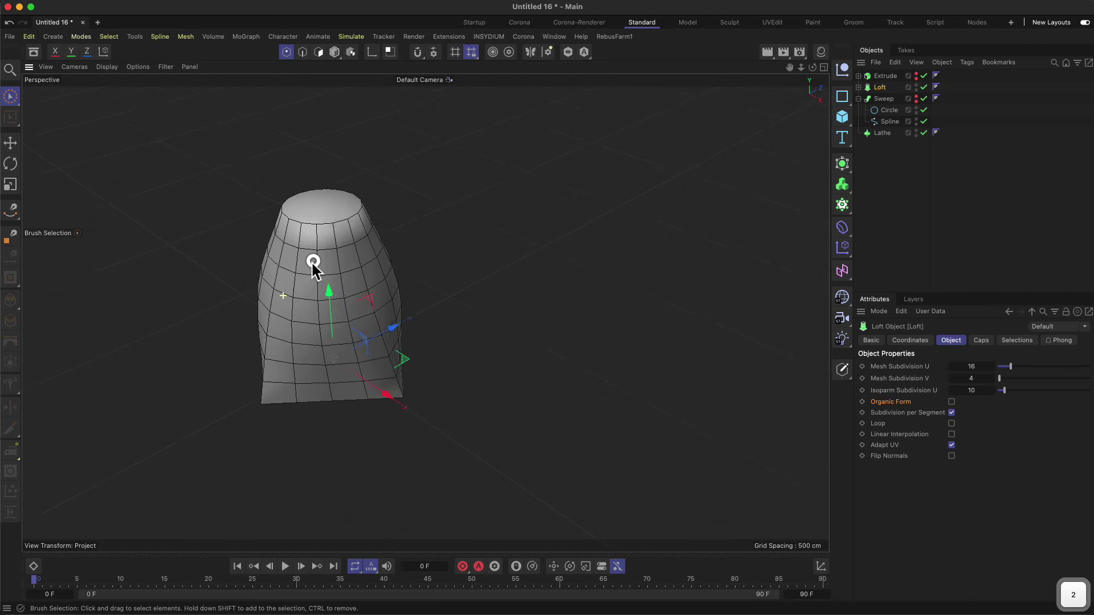
drag(1012, 368, 1034, 378)
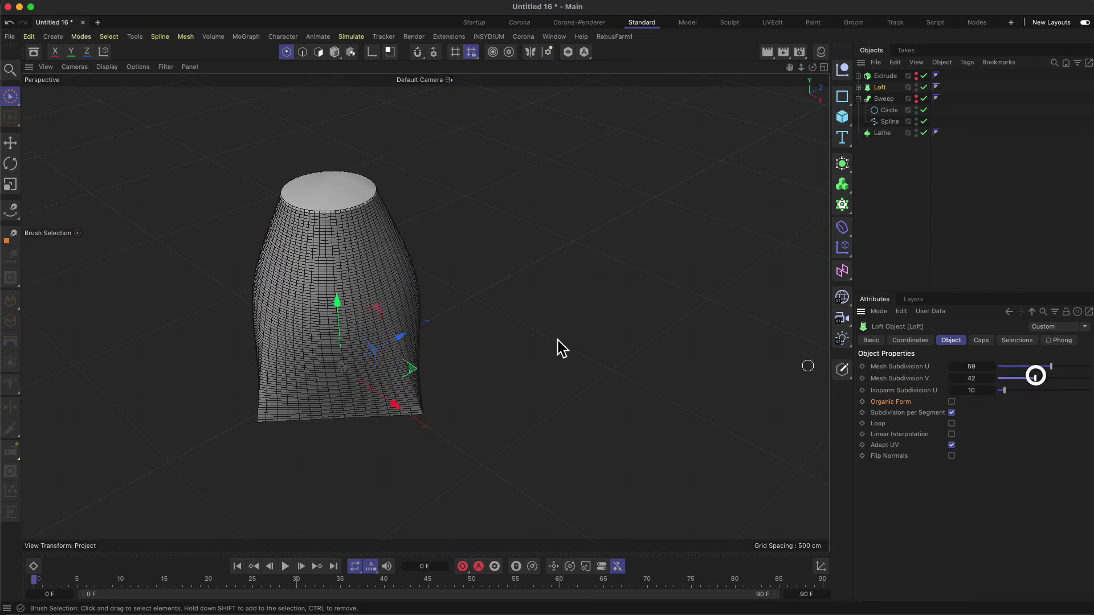
alt+drag(342, 285, 367, 282)
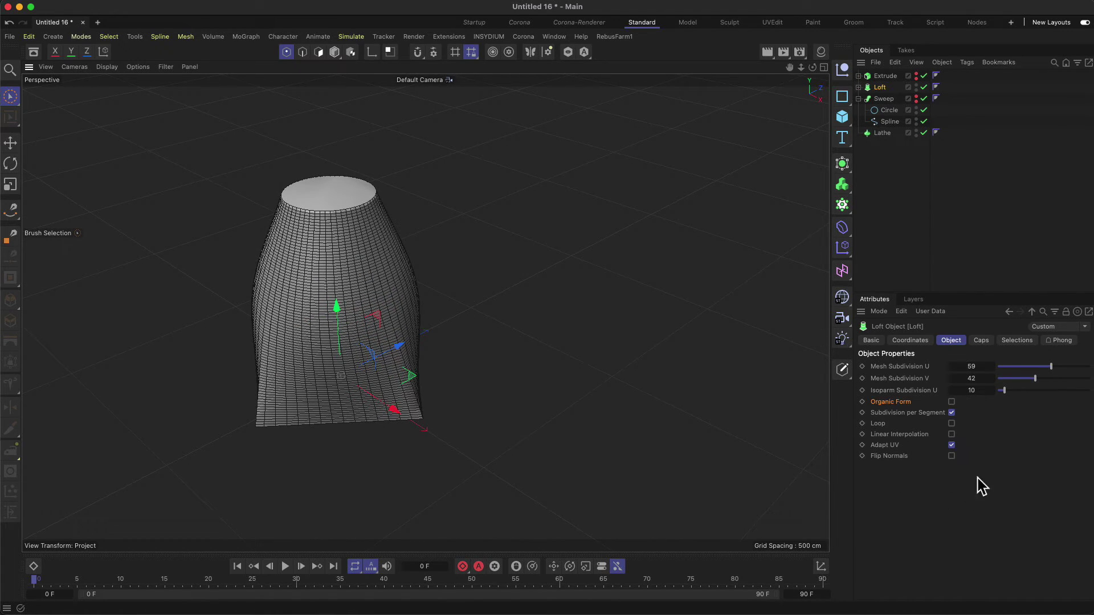
Step: Hide the Loft, make the Sweep visible again and select it to show its object properties
click(915, 87)
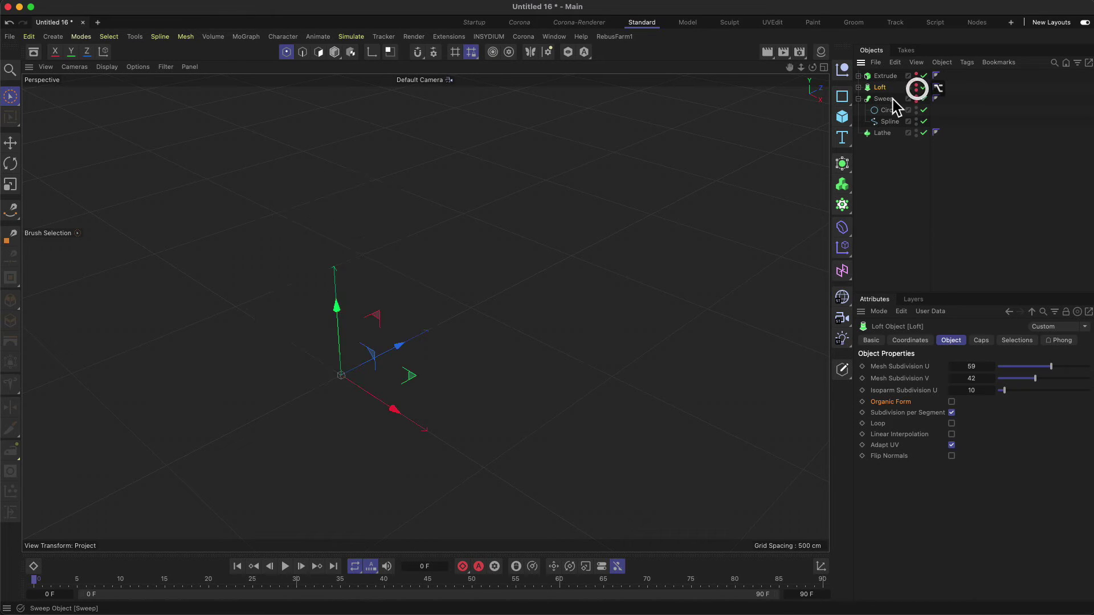
click(885, 98)
click(915, 98)
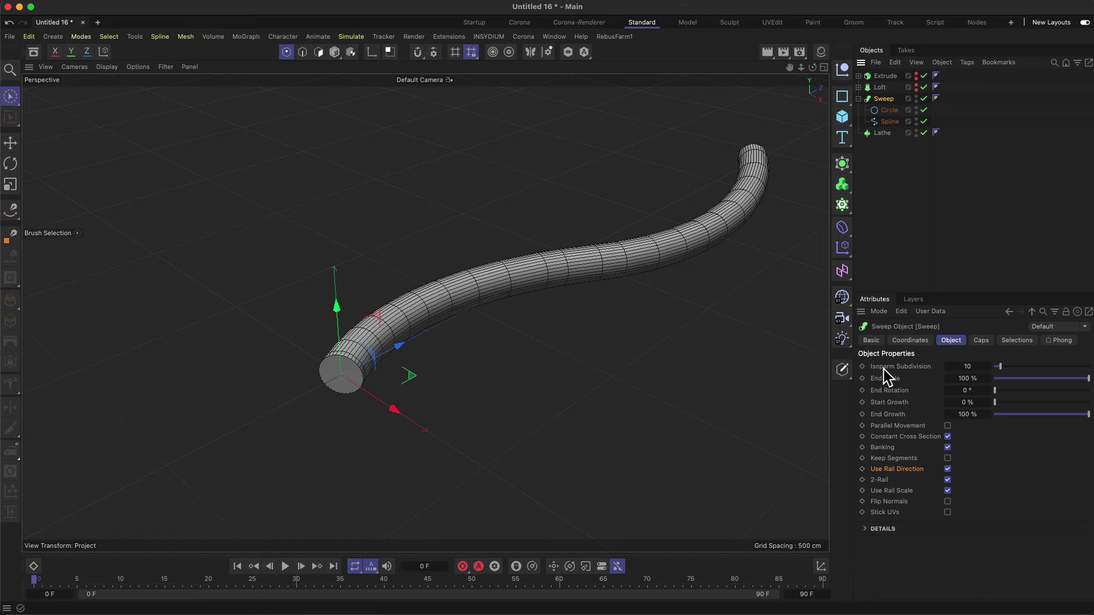
key(2)
drag(550, 377, 581, 363)
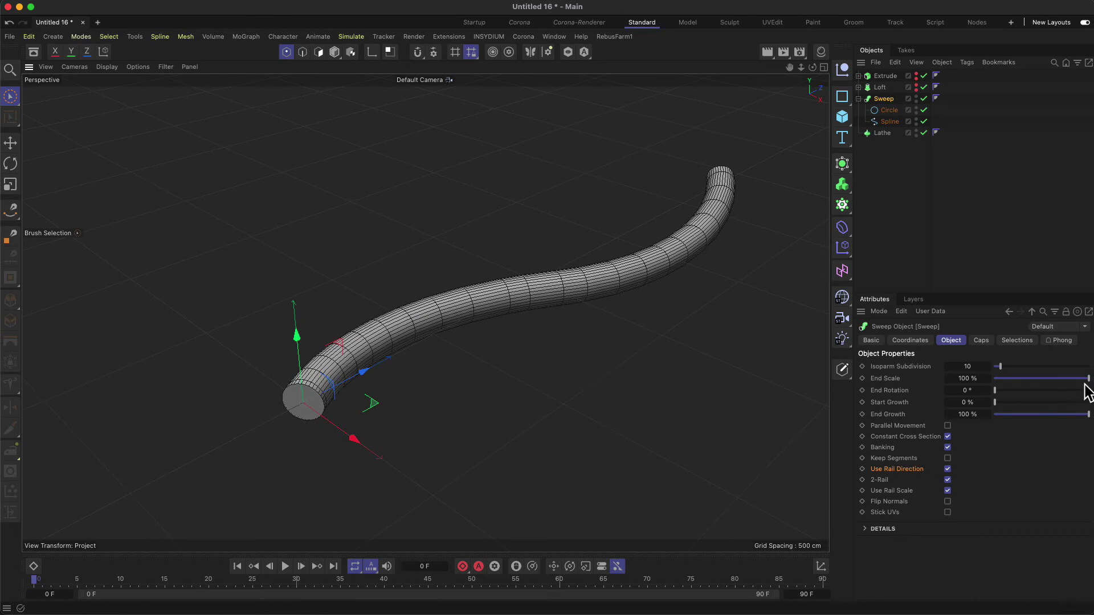
Step: Try tapering the Sweep with an End Scale of 10 % and restore it to 100 %
drag(1087, 378, 1002, 380)
key(2)
drag(708, 329, 496, 390)
mouse_move(452, 305)
alt+mouse_down()
mouse_move(605, 296)
mouse_move(573, 283)
mouse_move(462, 296)
alt+mouse_up()
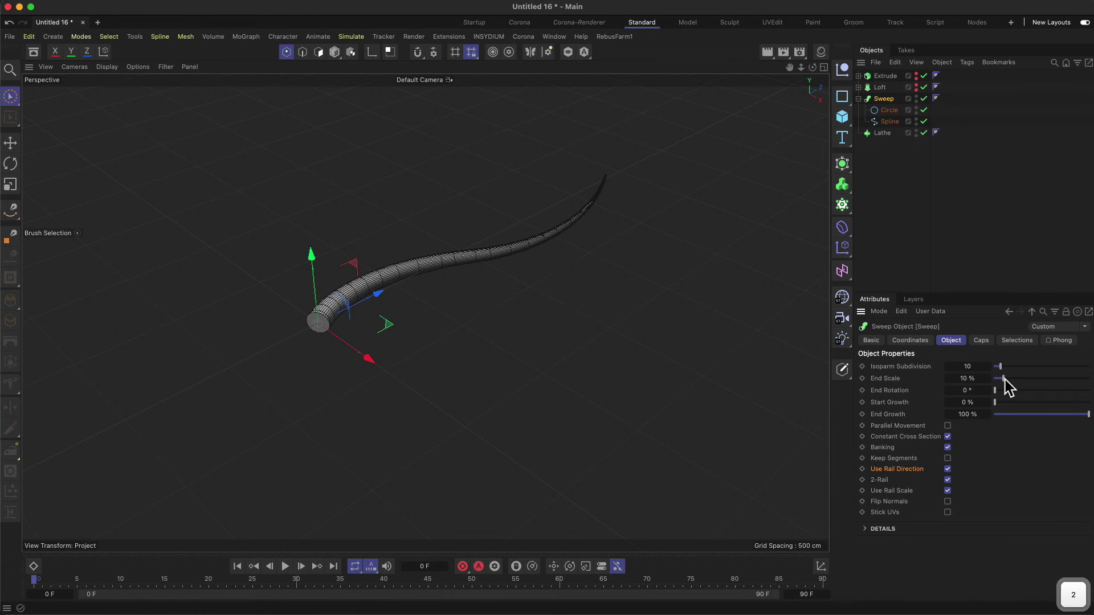
drag(1005, 379, 1089, 379)
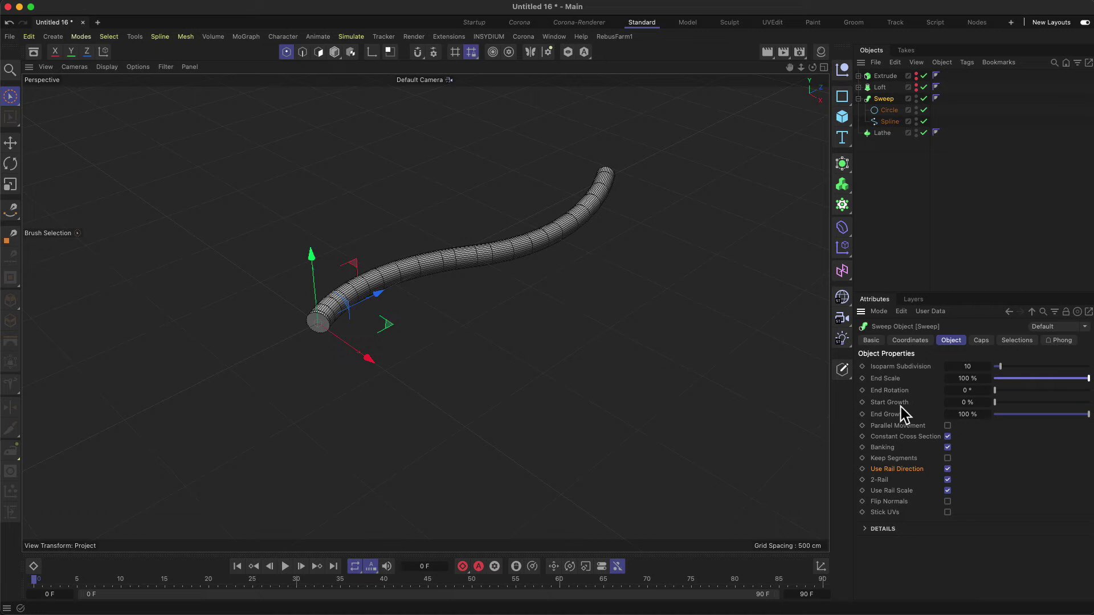
Step: Try shortening the Sweep with an End Growth of 67 %, restore it to 100 %, and test the Start Growth
mouse_move(1086, 414)
mouse_down()
mouse_move(993, 420)
mouse_move(1089, 409)
mouse_up()
key(2)
drag(415, 277, 459, 257)
key(1)
drag(476, 262, 435, 290)
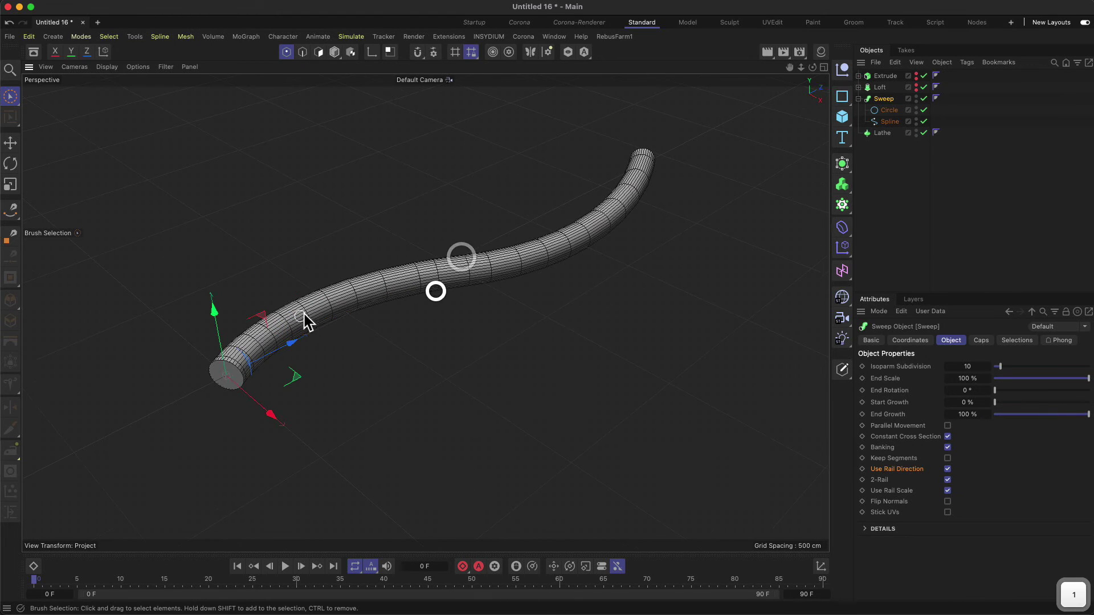
drag(581, 256, 562, 281)
key(2)
drag(476, 329, 289, 364)
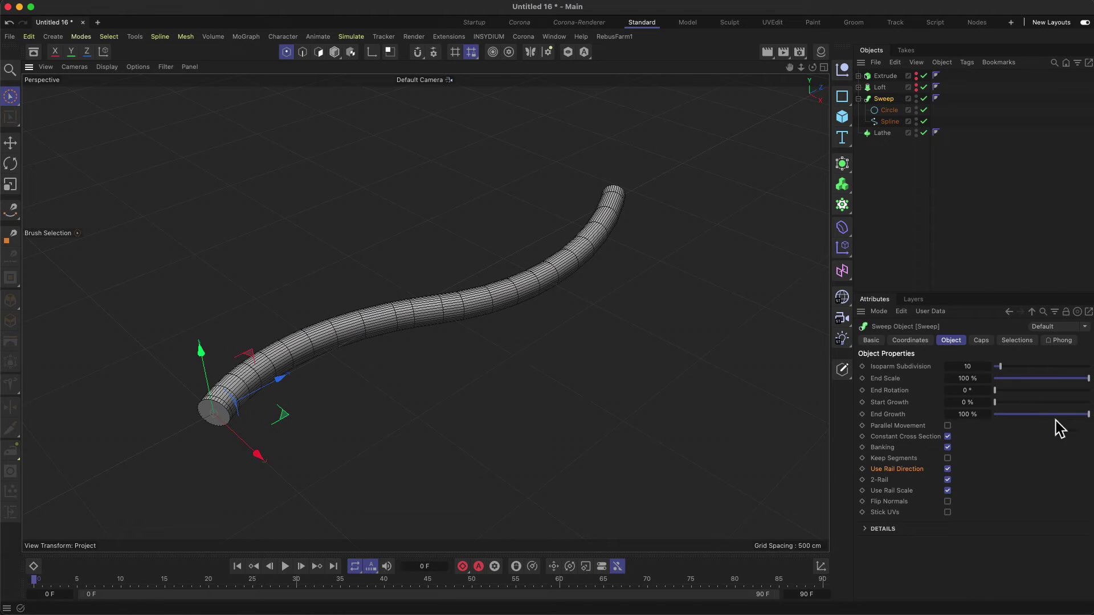
drag(1089, 421, 1058, 414)
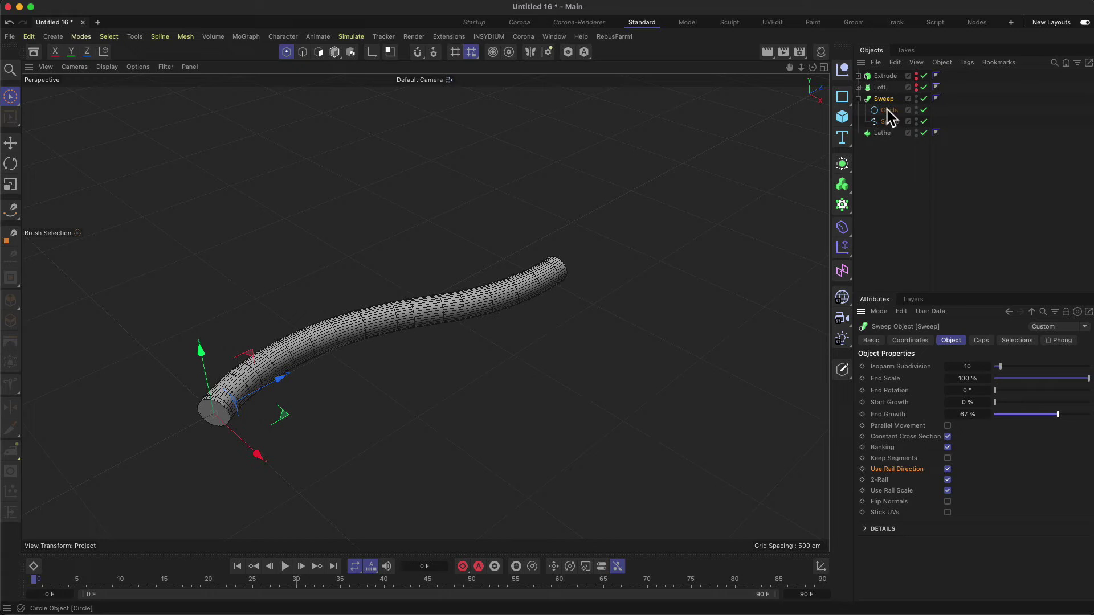
drag(1058, 415, 1090, 416)
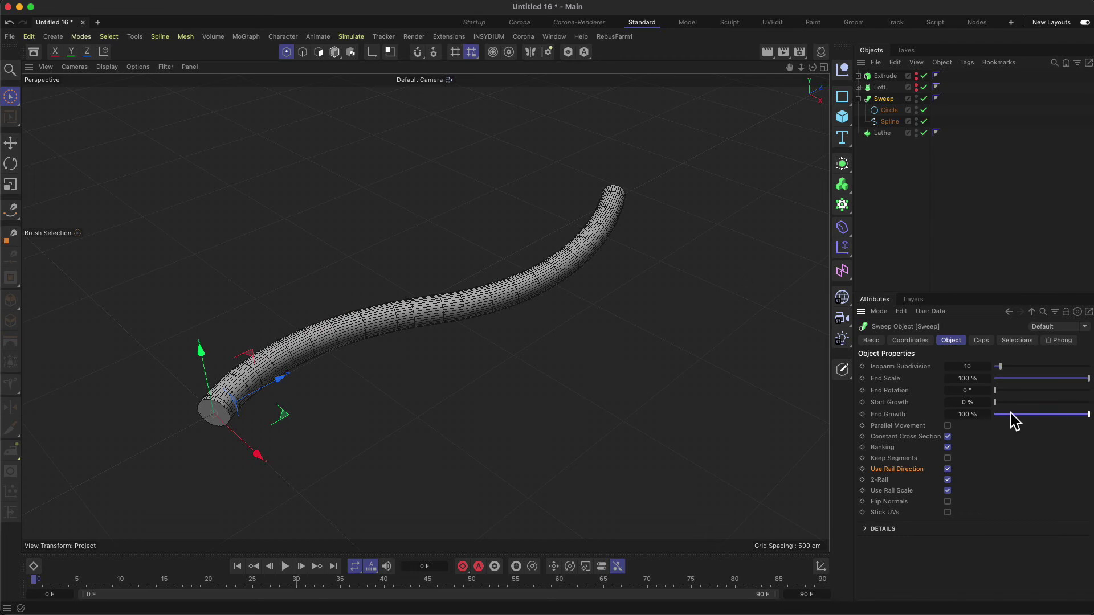
drag(1005, 402, 948, 395)
Step: Replace the Circle with a new Cogwheel spline as the Sweep's first child and select the Sweep
click(887, 111)
key(Delete)
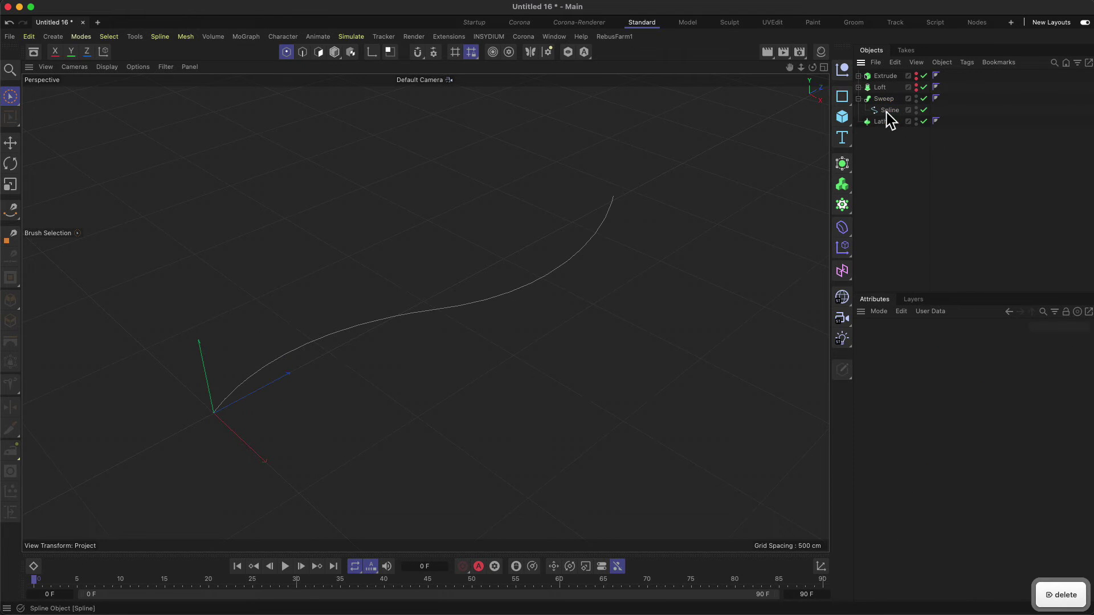
drag(842, 96, 896, 196)
mouse_move(885, 75)
mouse_down()
mouse_move(890, 118)
mouse_move(893, 108)
mouse_up()
click(883, 98)
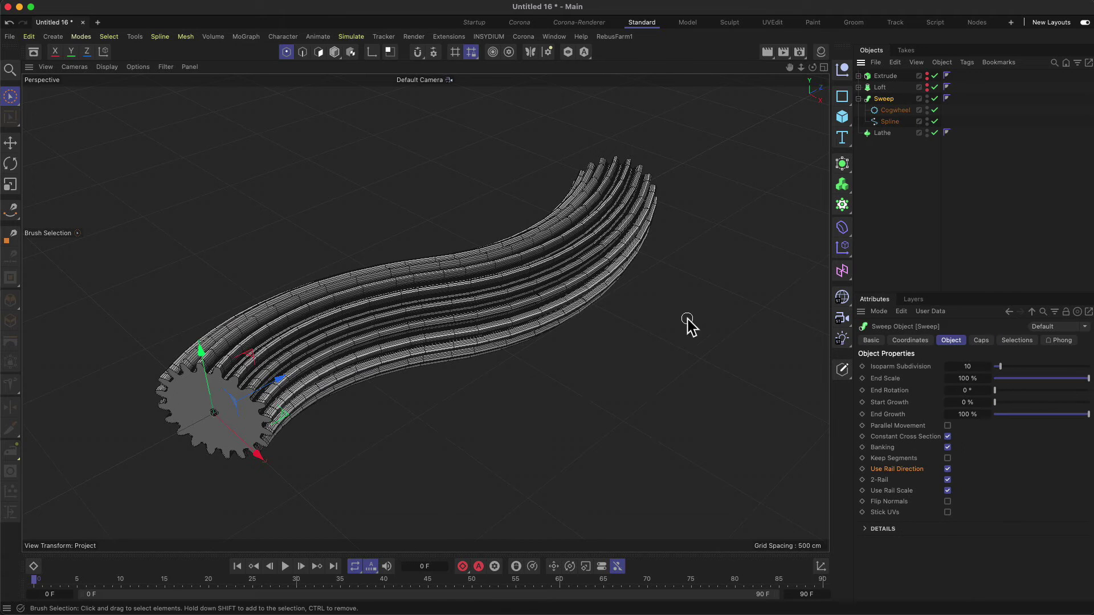
Step: Display the Sweep in Gouraud Shading without lines and twist it with an End Rotation of 360°
click(107, 67)
click(117, 98)
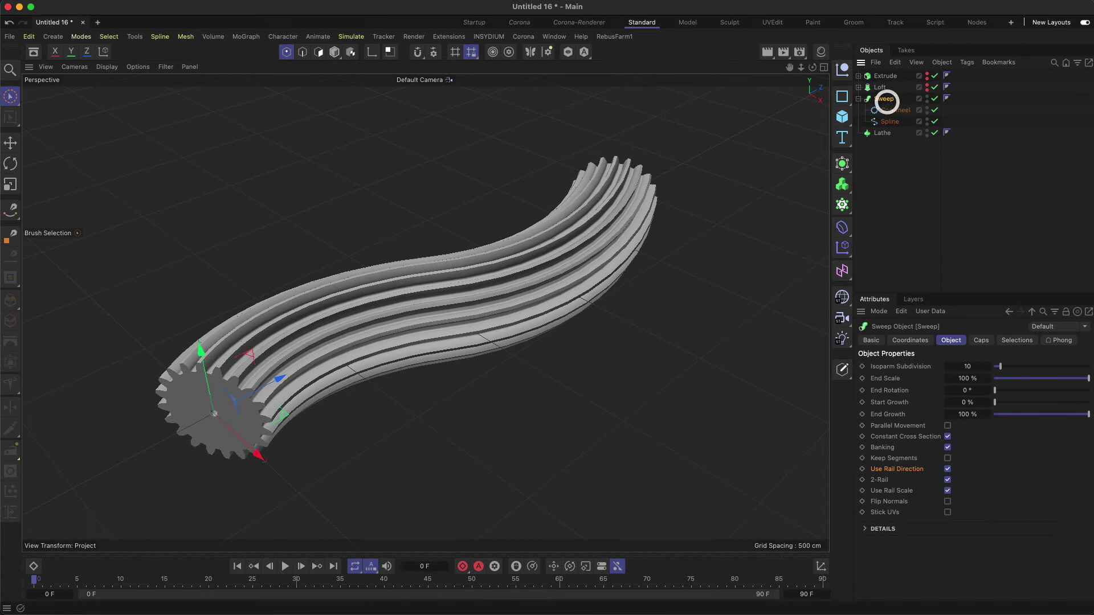
drag(996, 390, 1089, 391)
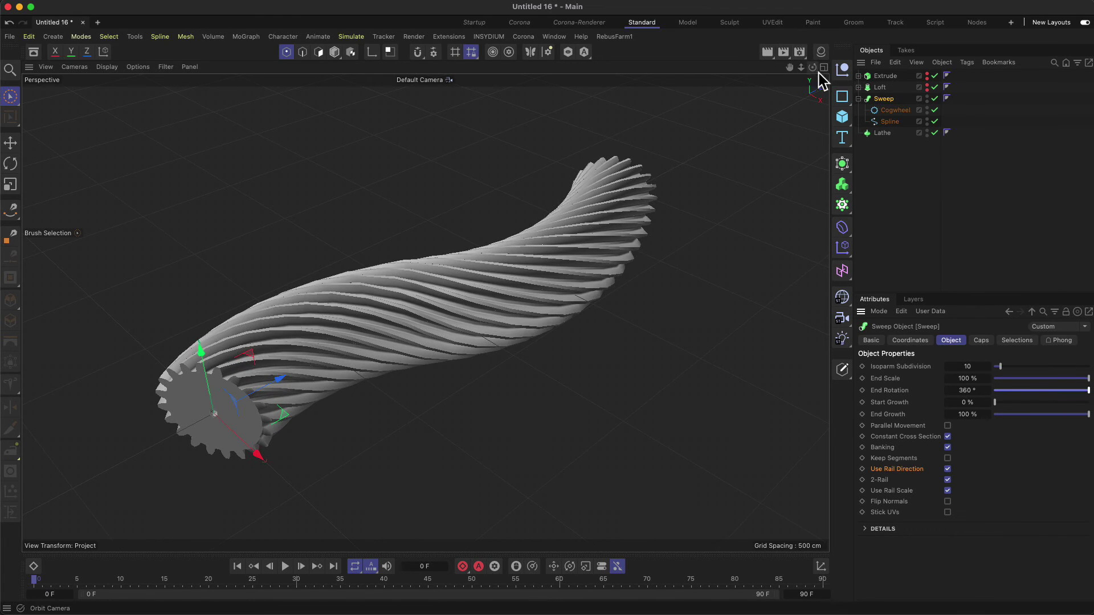
drag(817, 72, 183, 490)
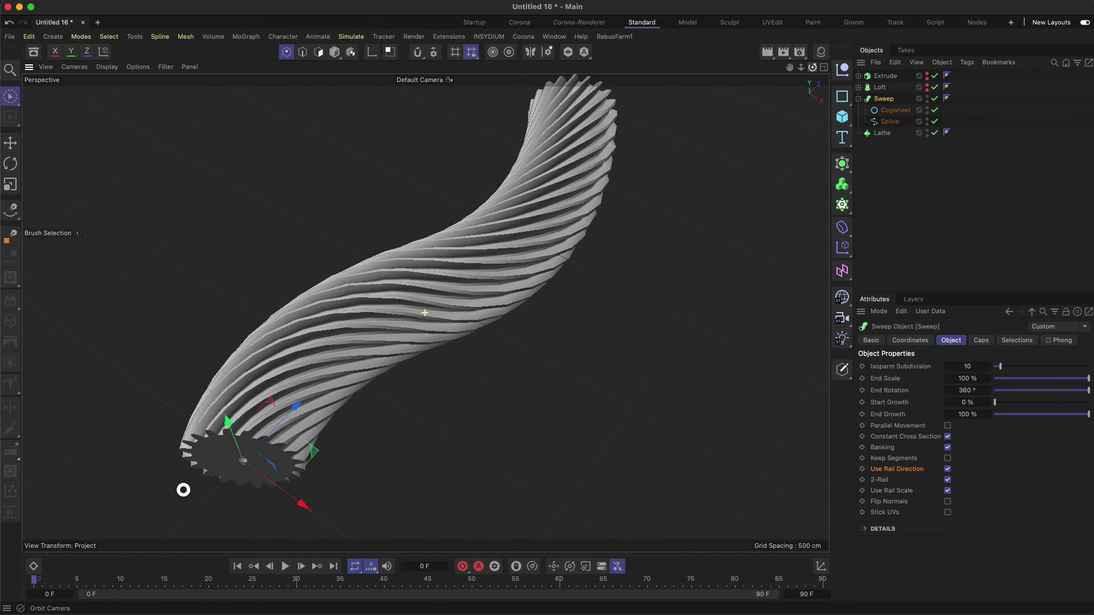
Step: Check the path Spline's properties and convert the Cogwheel contour into an editable spline
click(885, 121)
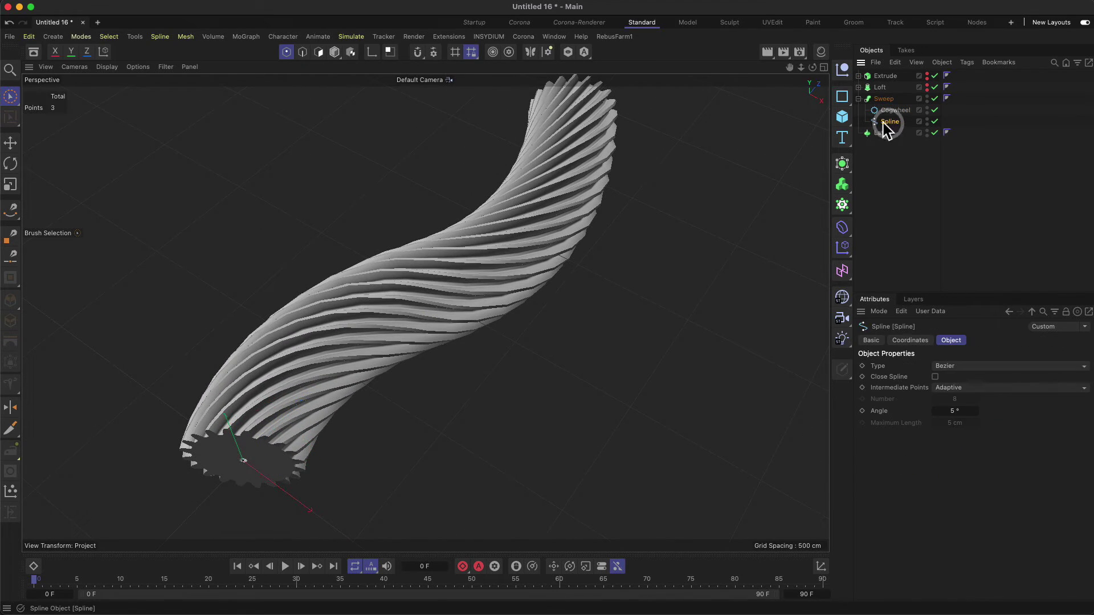
drag(813, 68, 165, 493)
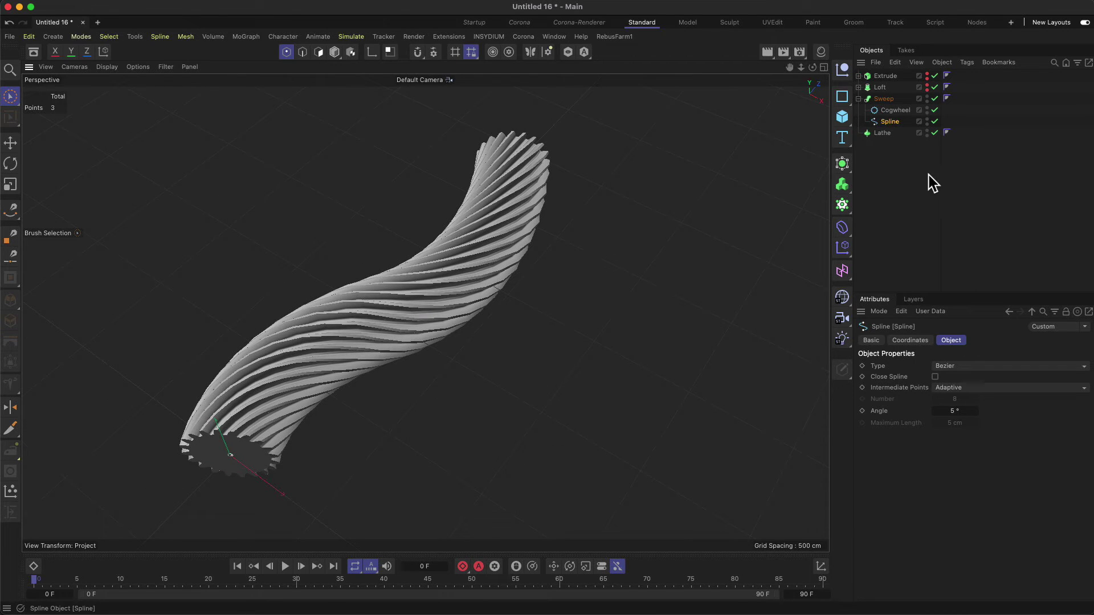
click(884, 111)
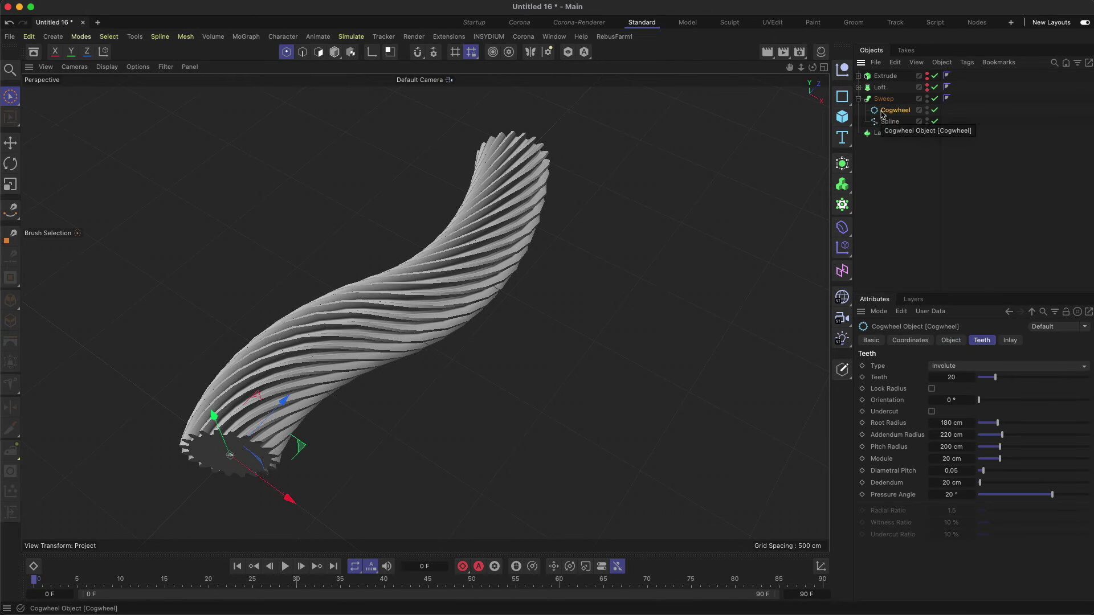
click(842, 369)
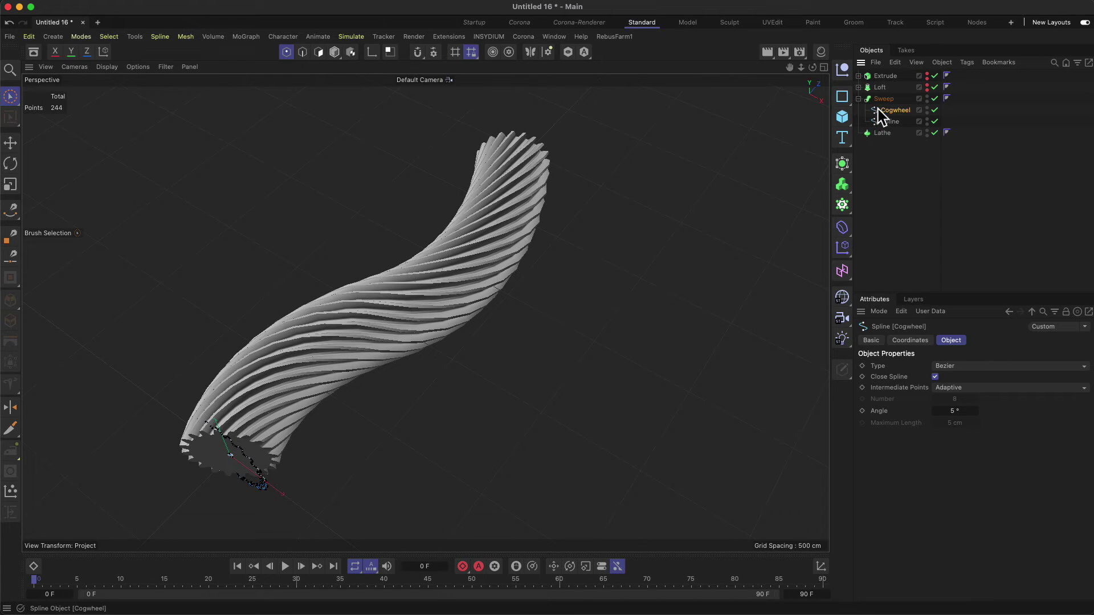
Step: Disable the Sweep generator and set the path Spline's Intermediate Points to Uniform
click(884, 122)
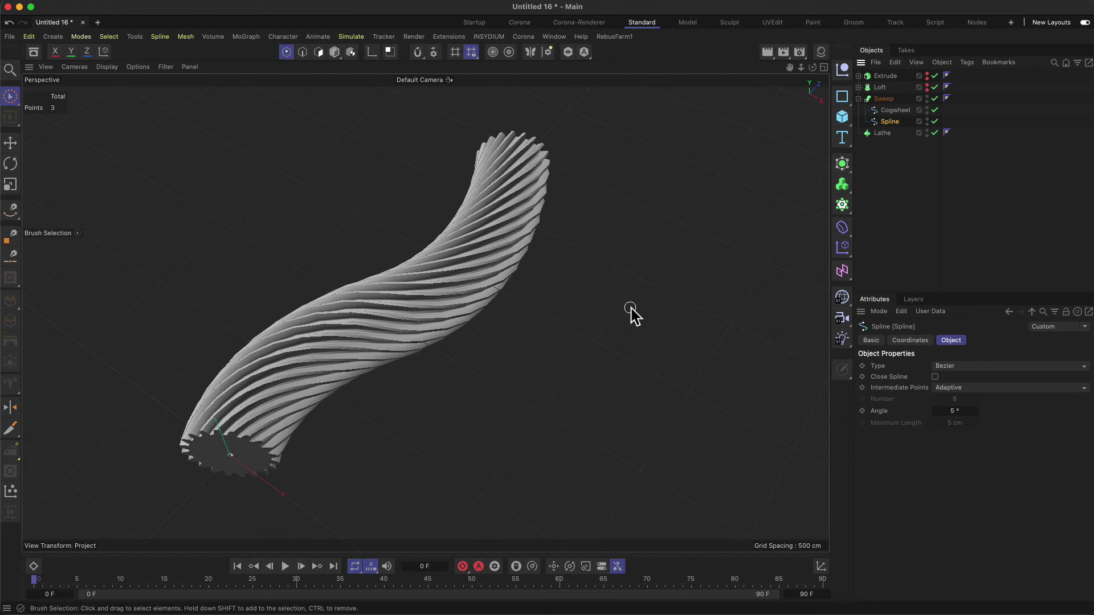
click(935, 98)
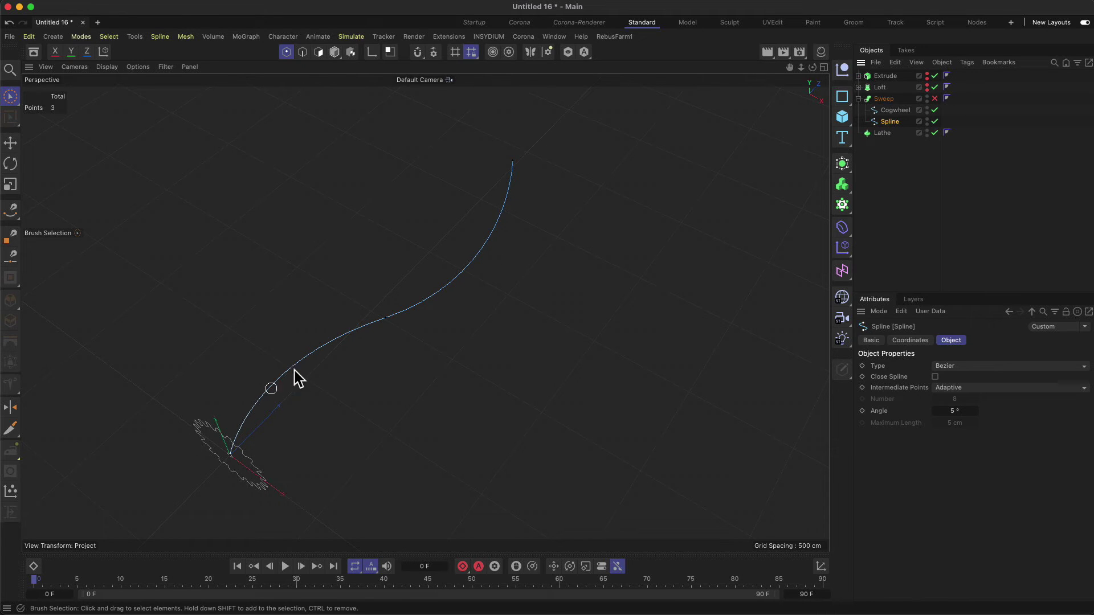
click(975, 387)
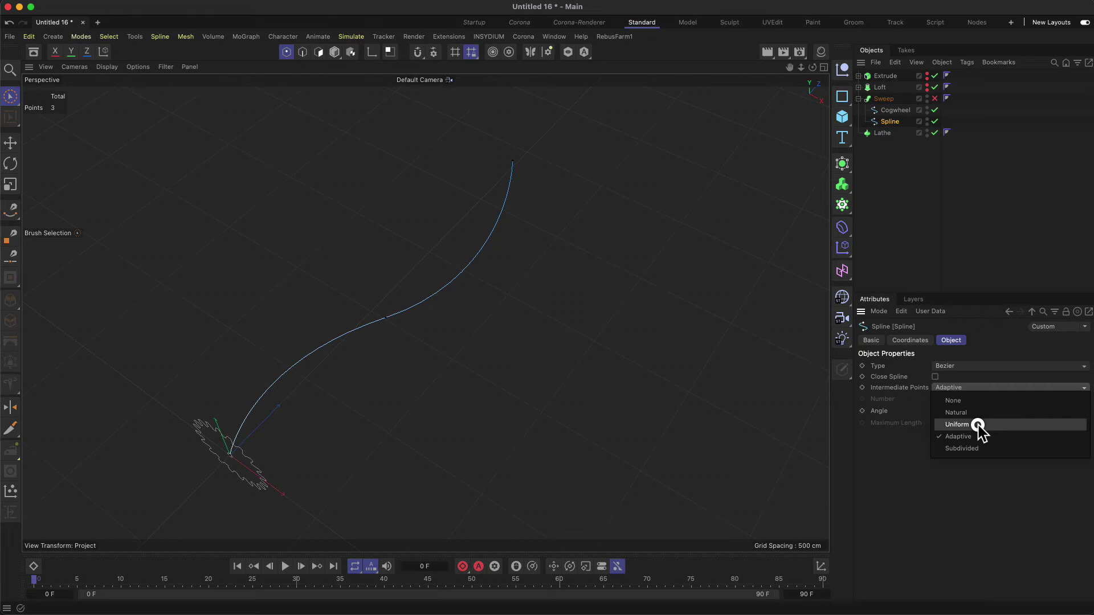
click(957, 424)
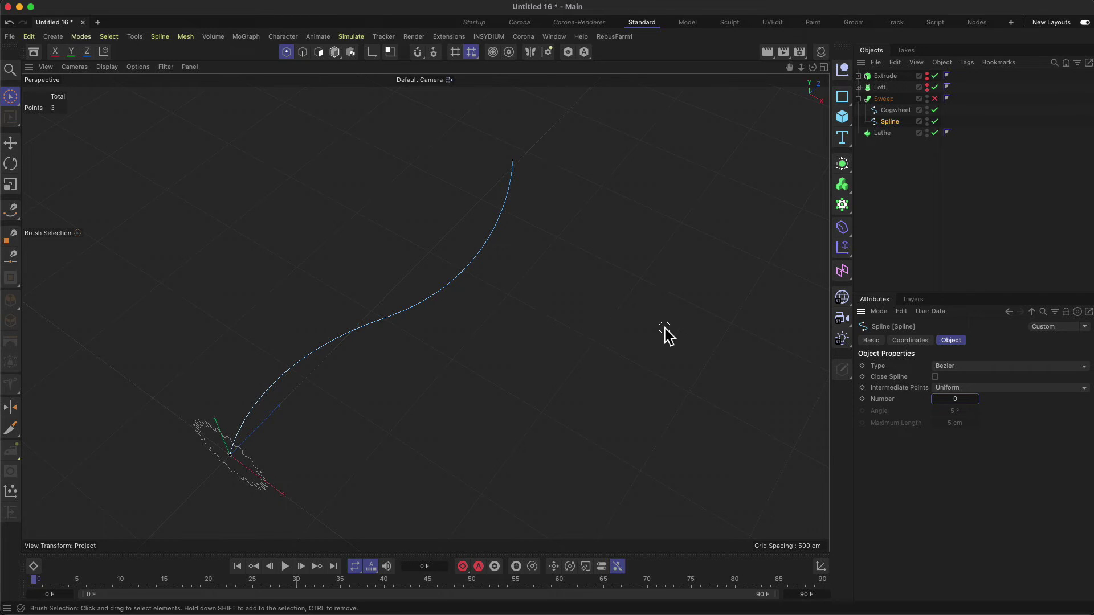
Step: Enable the Sweep and compare its shape with 1 and 0 uniform intermediate points on the path Spline, checking against the bare path
click(934, 99)
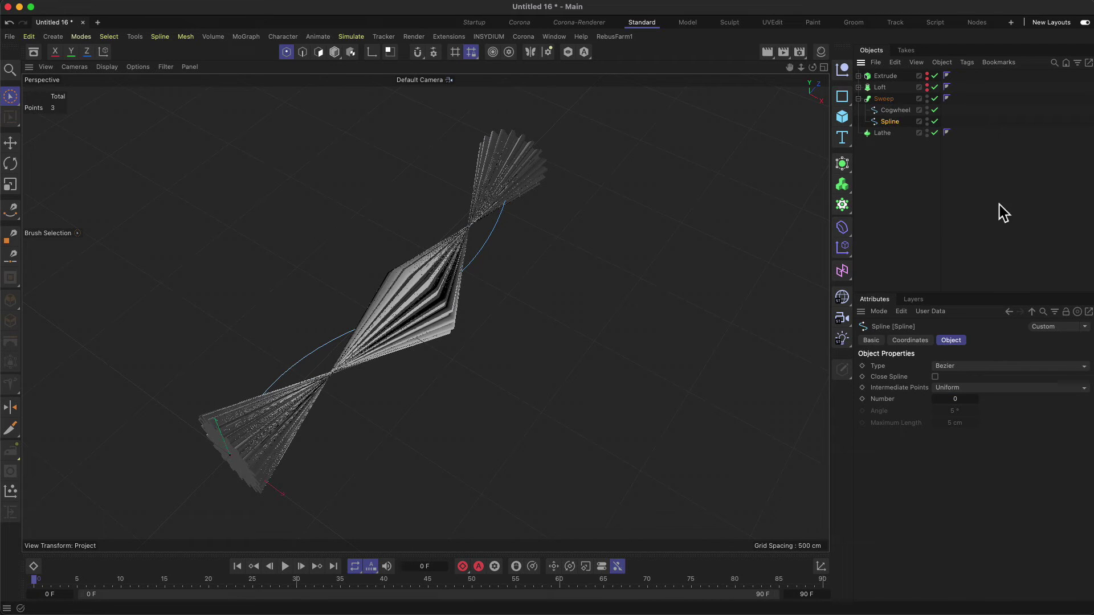
click(974, 400)
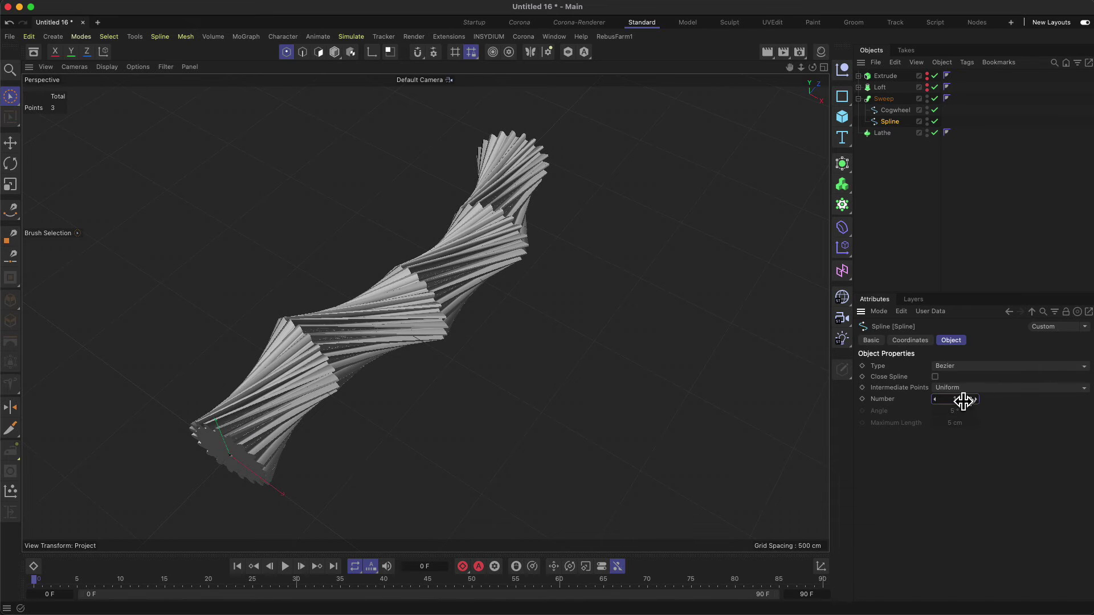
click(934, 400)
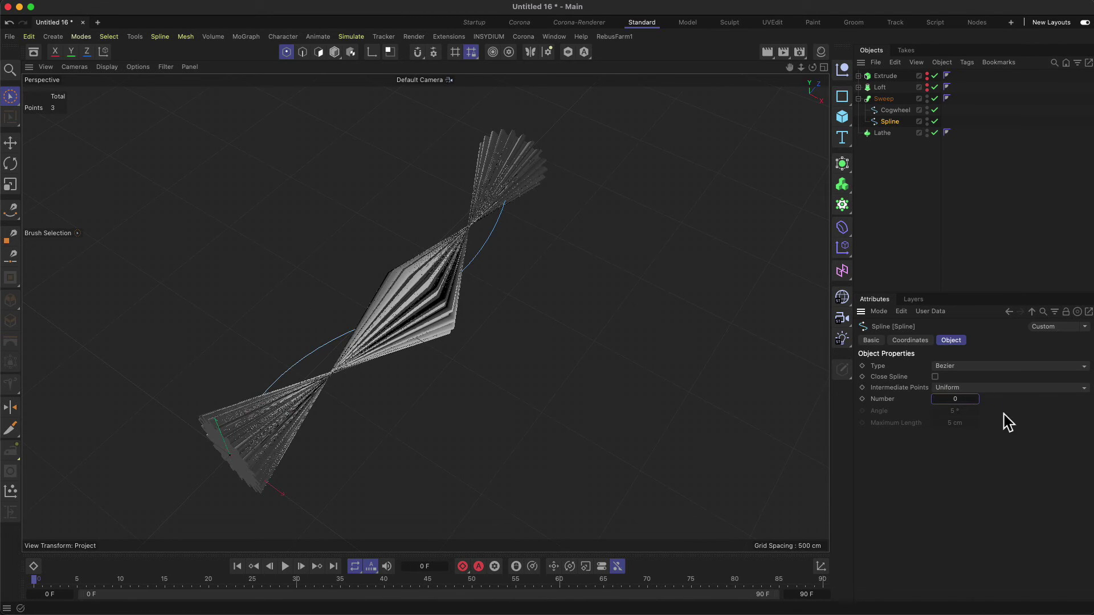
click(934, 98)
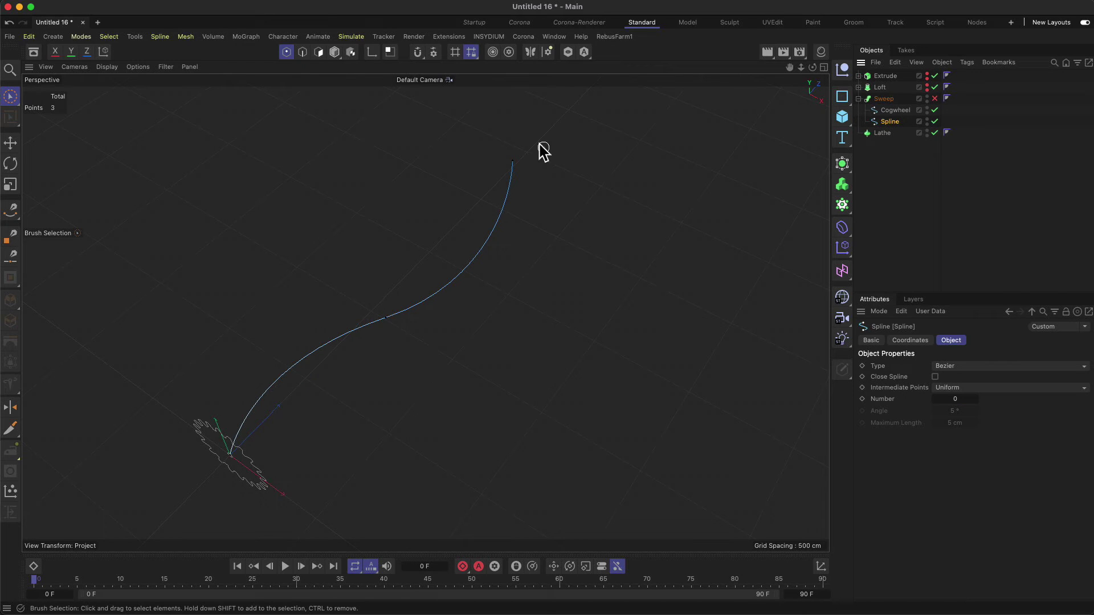
click(934, 98)
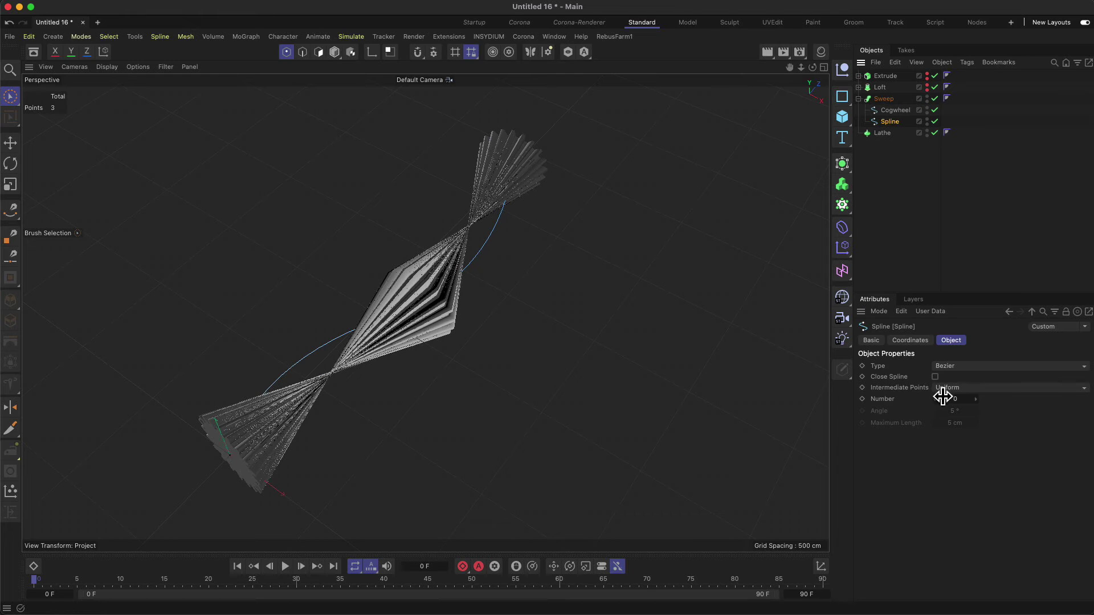
Step: Raise the path Spline's uniform intermediate point Number gradually through 2 and 4 up to 18
click(974, 399)
click(974, 399)
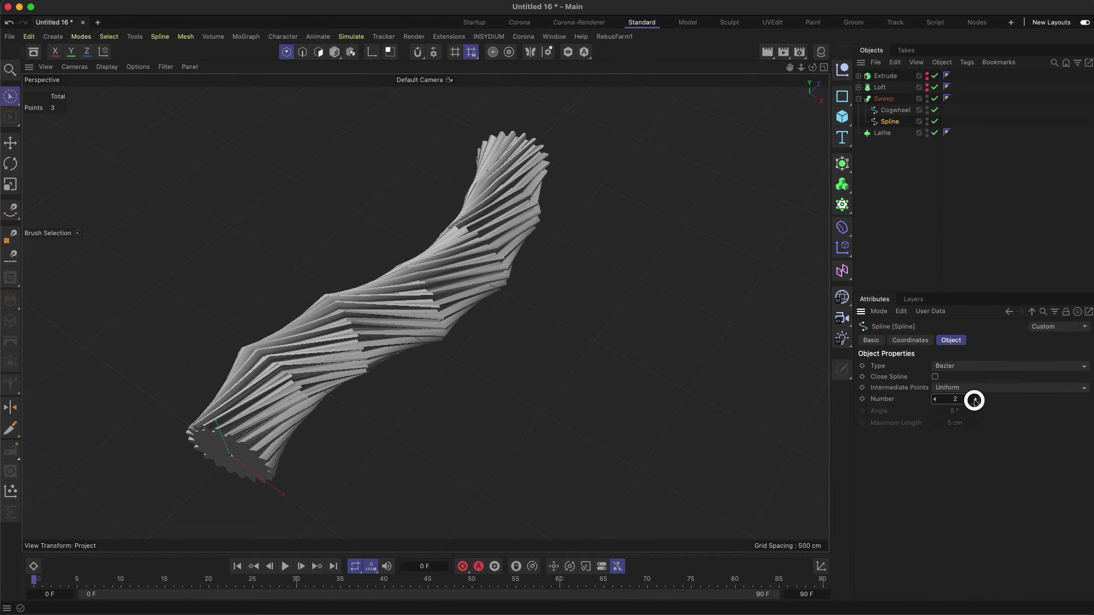
click(974, 400)
click(974, 400)
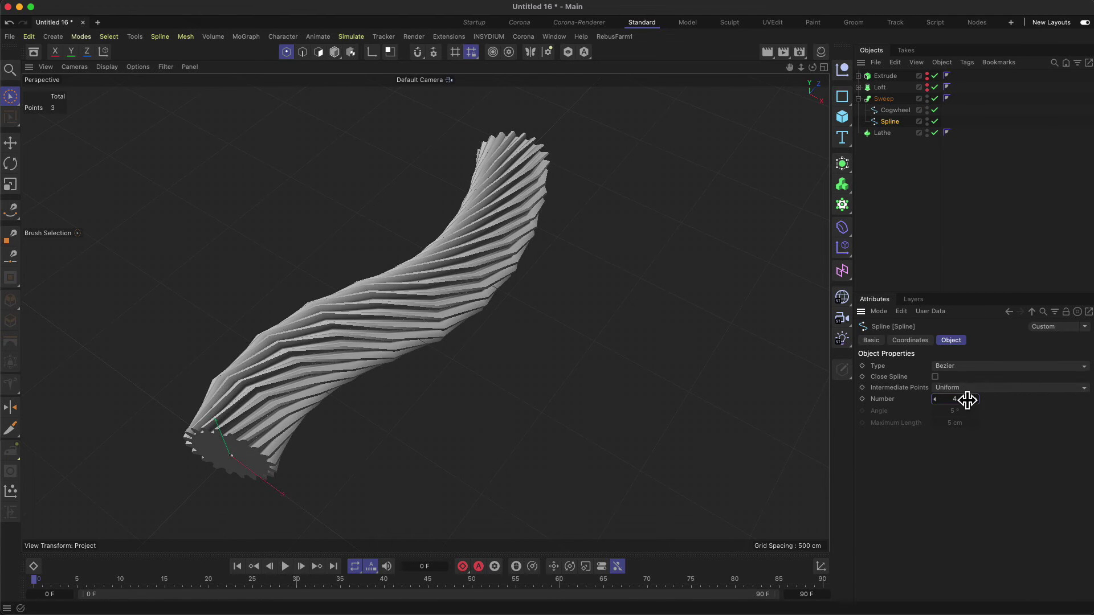
click(978, 400)
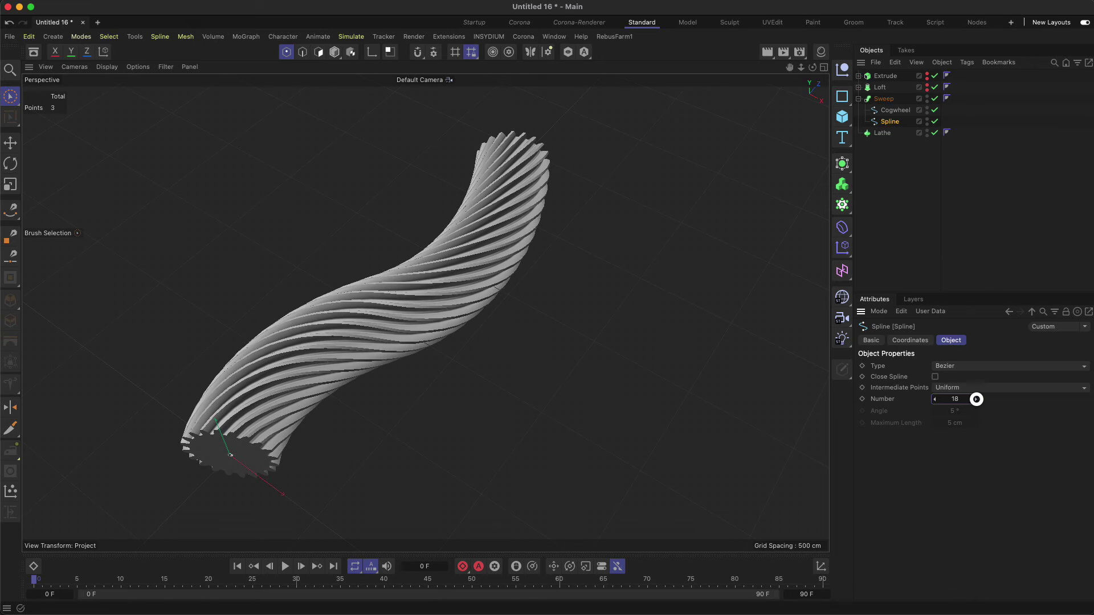
Step: Switch the path Spline's Intermediate Points to Adaptive, try a larger Angle, and lower the Angle to 0°
click(972, 387)
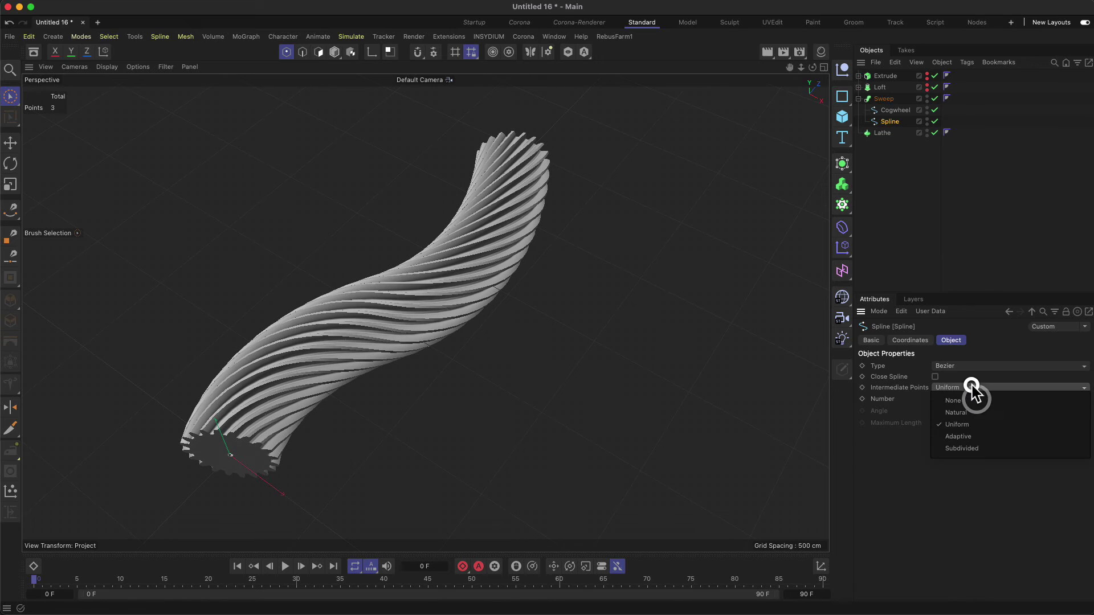
click(973, 436)
drag(952, 410, 958, 411)
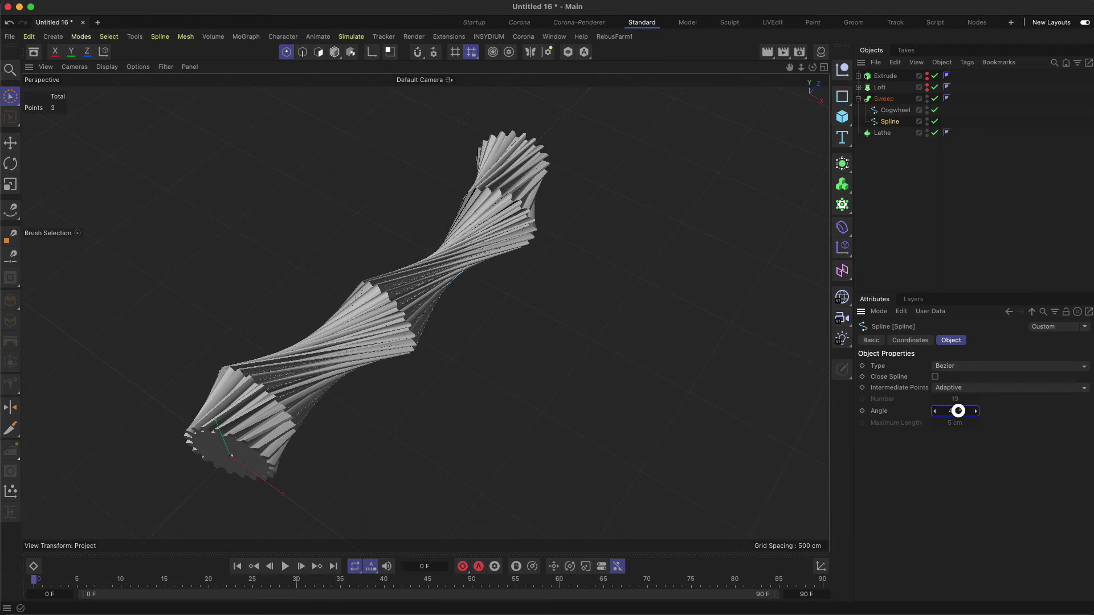
drag(958, 411, 949, 411)
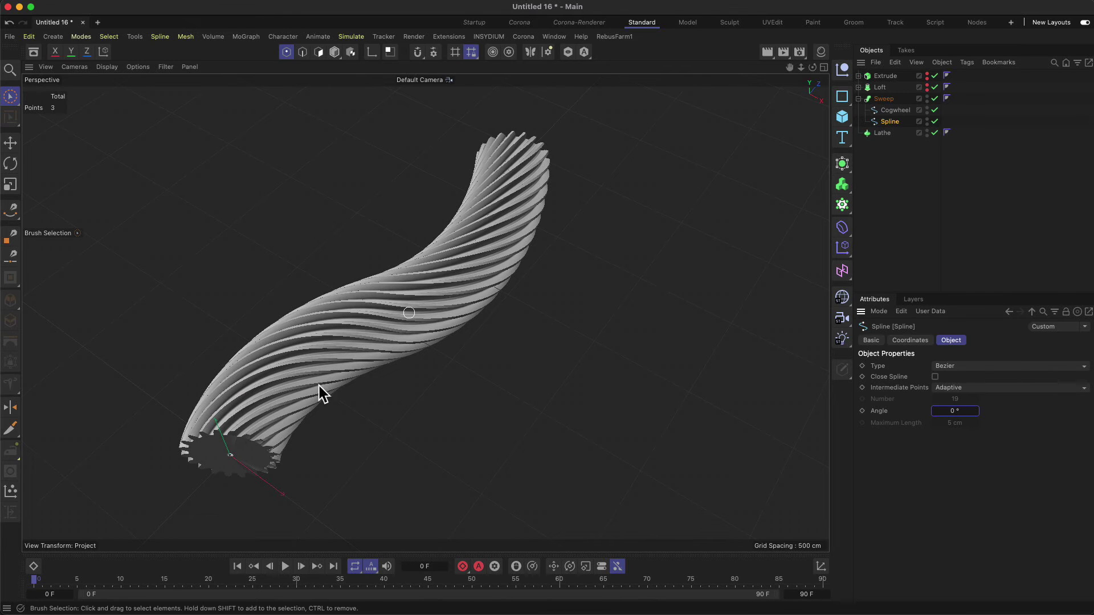
drag(814, 68, 199, 443)
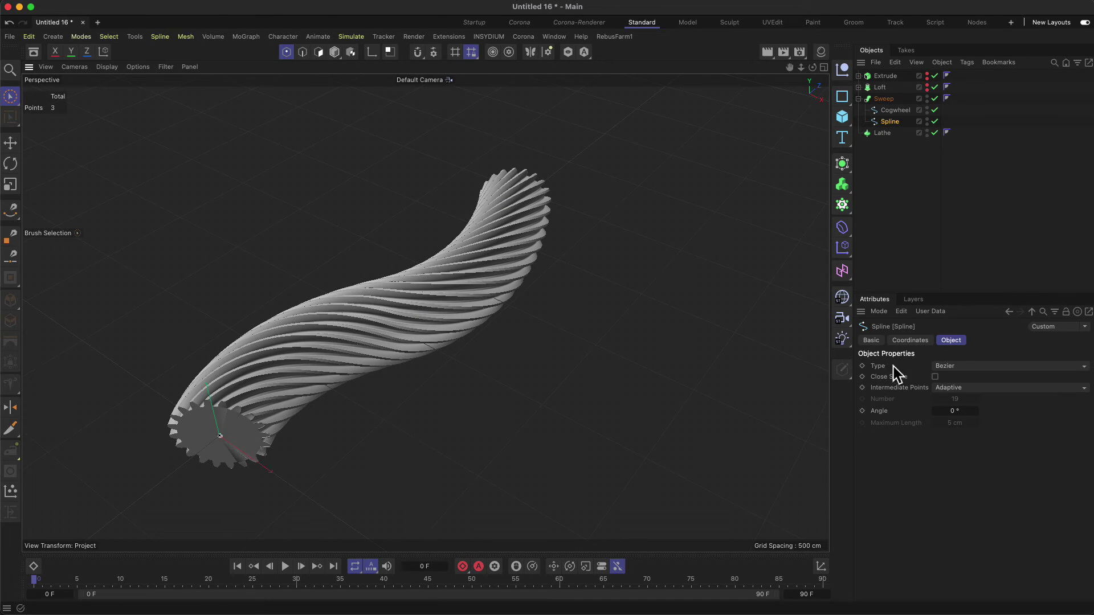
Step: Disable the Sweep, select the path Spline's middle point, and try the Cubic and B-Spline types on the path
click(962, 366)
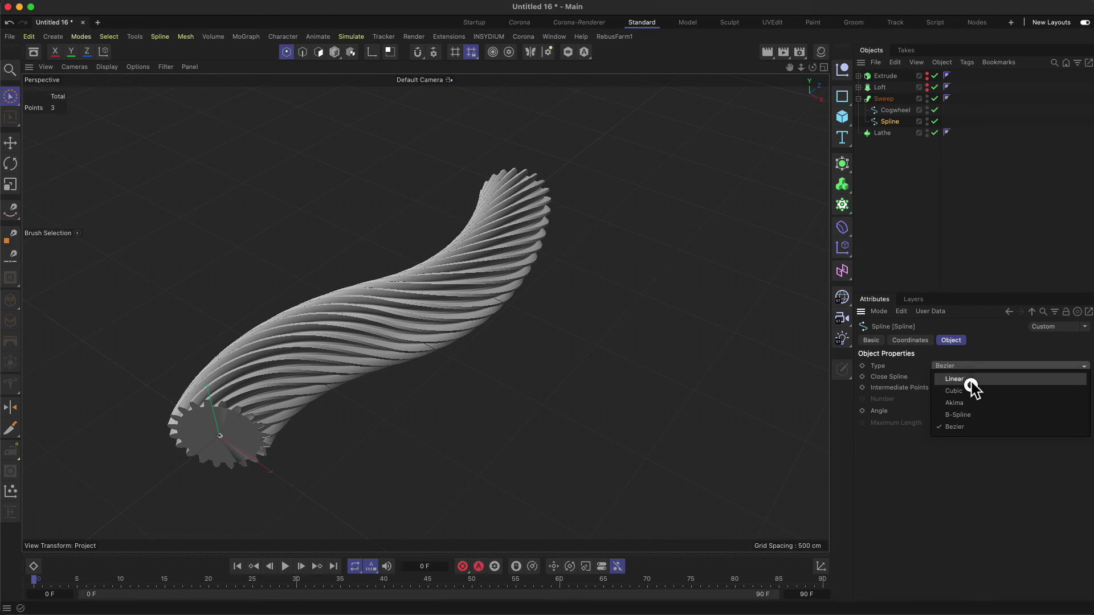
click(986, 367)
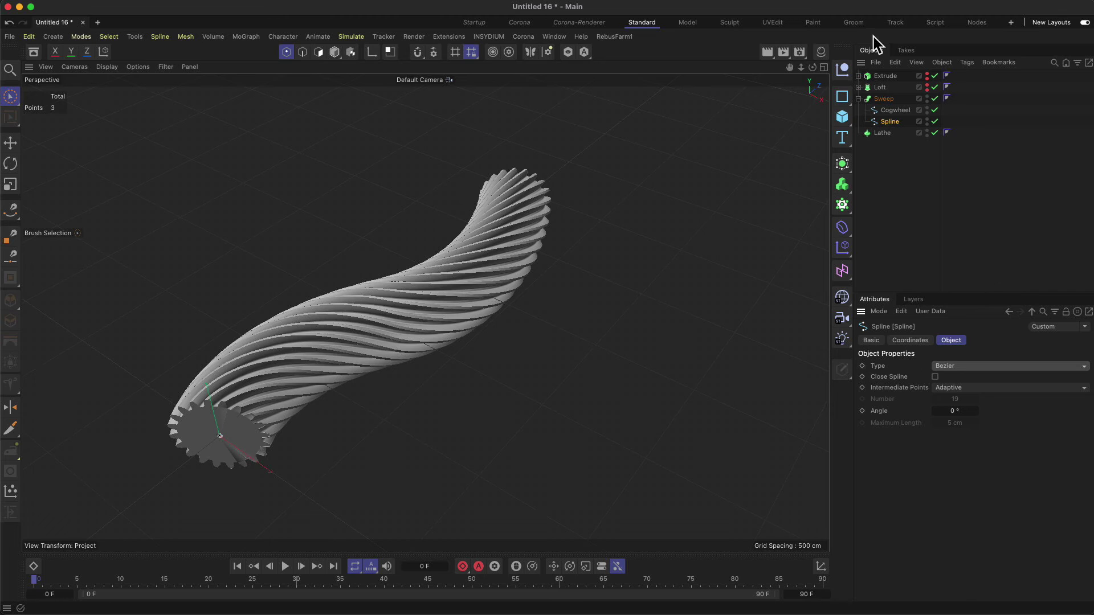
click(935, 99)
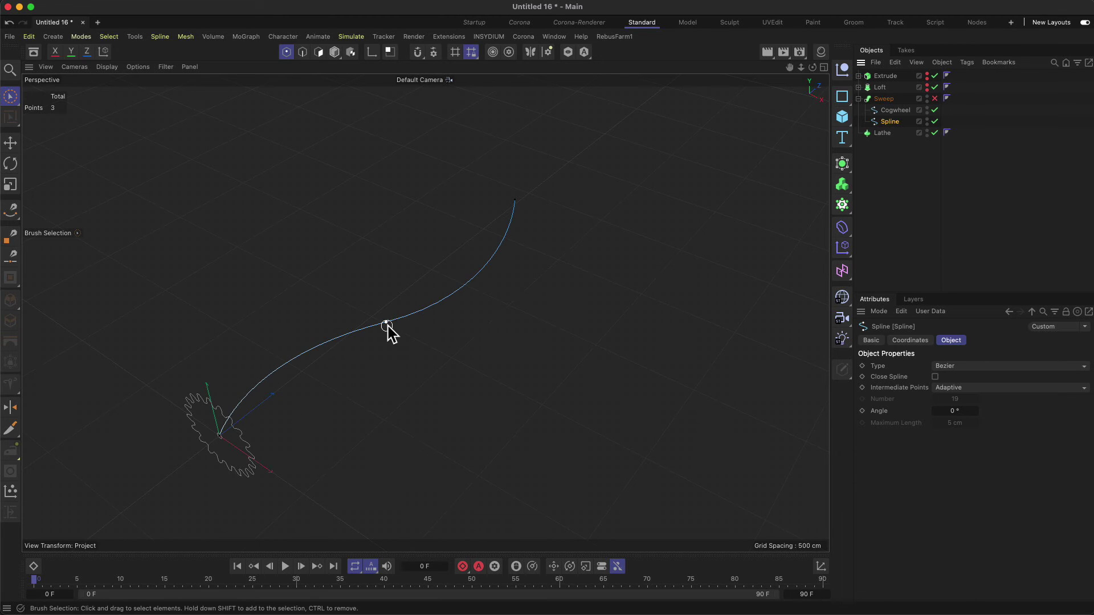
click(386, 324)
click(981, 369)
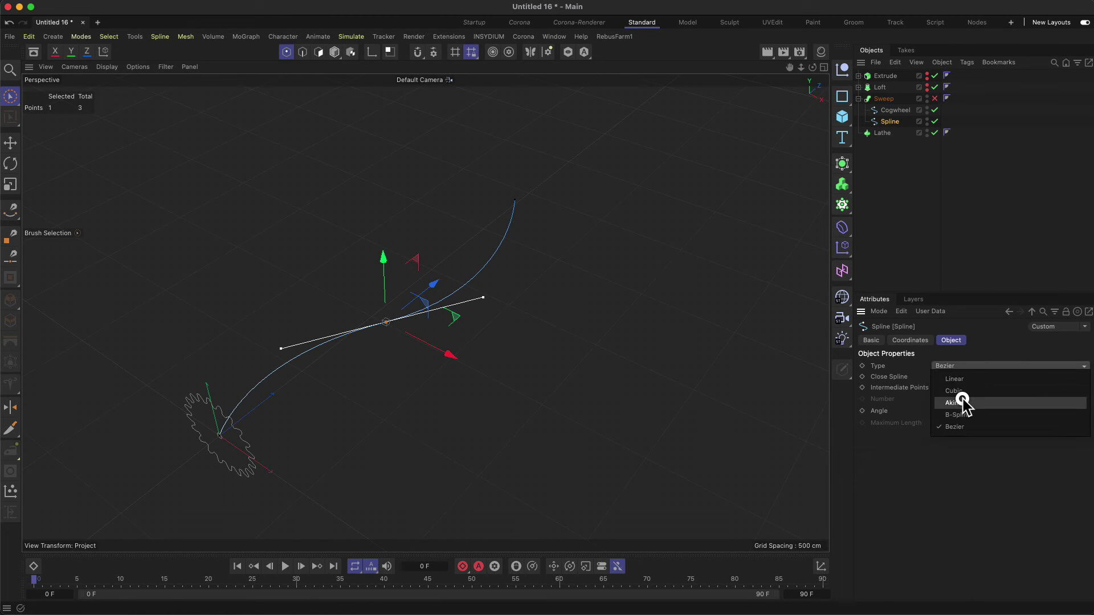
click(964, 393)
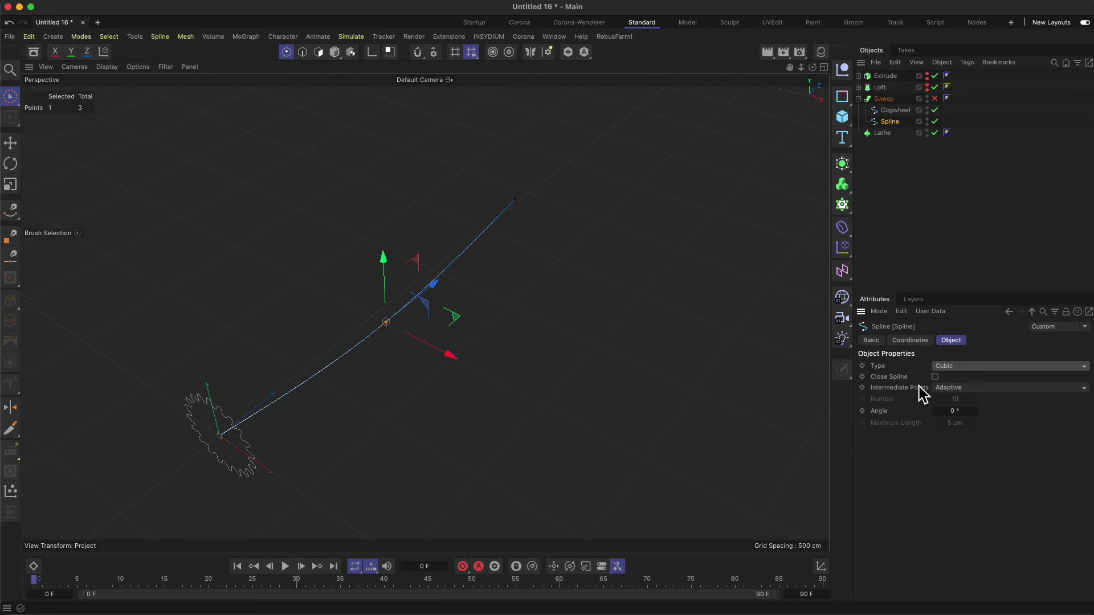
click(979, 368)
click(973, 416)
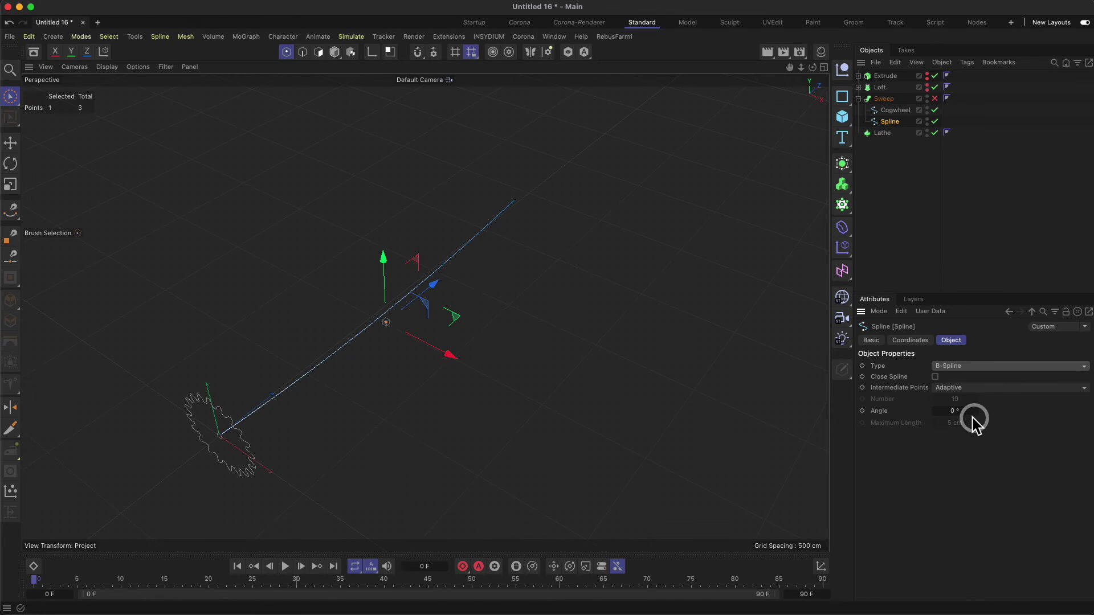
Step: Move the path Spline's middle point, return the spline to the Bezier type, and reposition that point closer to the curve
drag(427, 351, 614, 376)
click(978, 367)
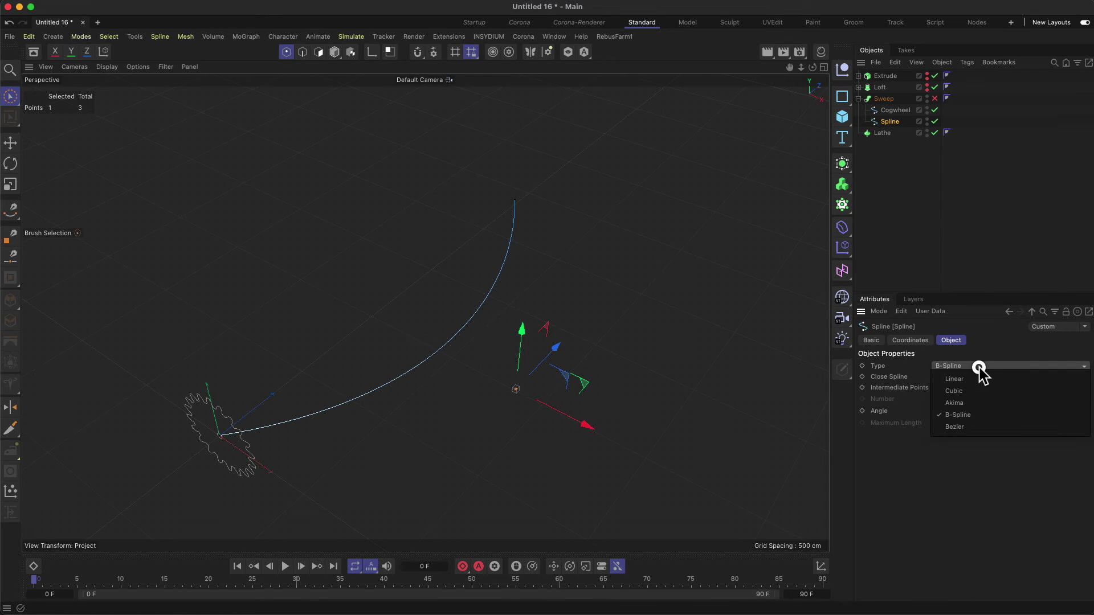
click(955, 427)
drag(535, 427, 526, 378)
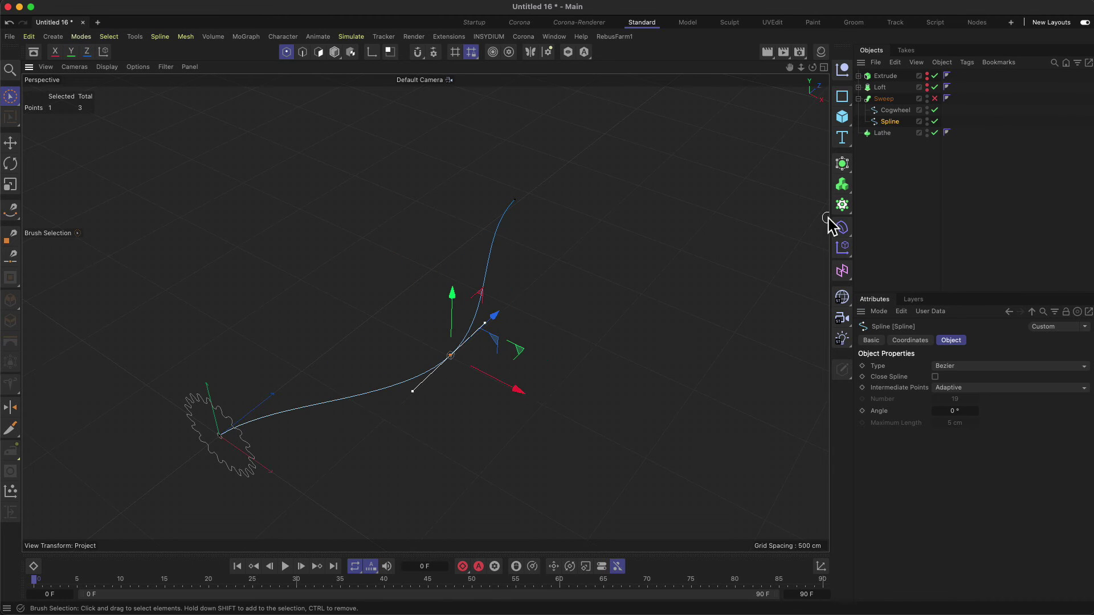
Step: Hide the Sweep in the viewport, collapse its hierarchy, select the Lathe, and enable the Sweep generator again
click(927, 97)
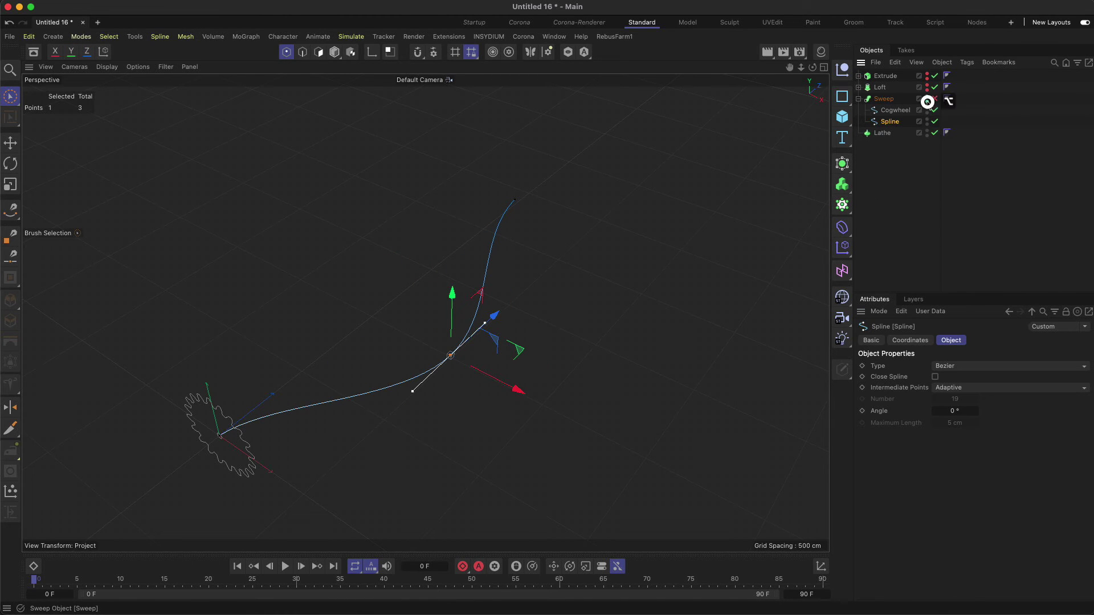
click(858, 98)
click(883, 111)
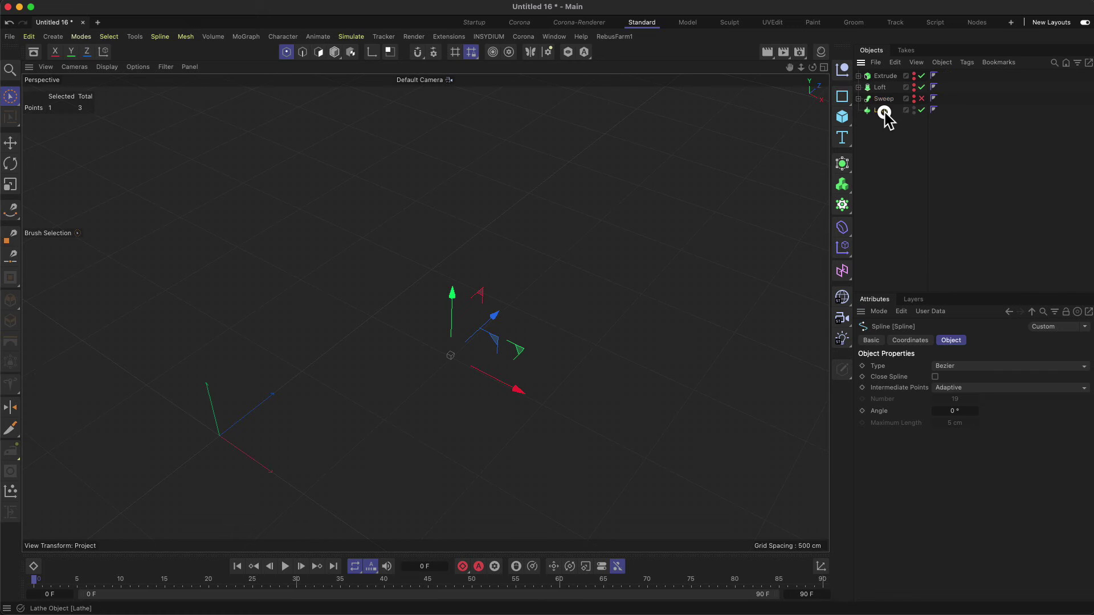
click(922, 99)
Step: Switch to the Spline Modeling slide, read the Lathe description, and return to Cinema 4D
key(super+Tab)
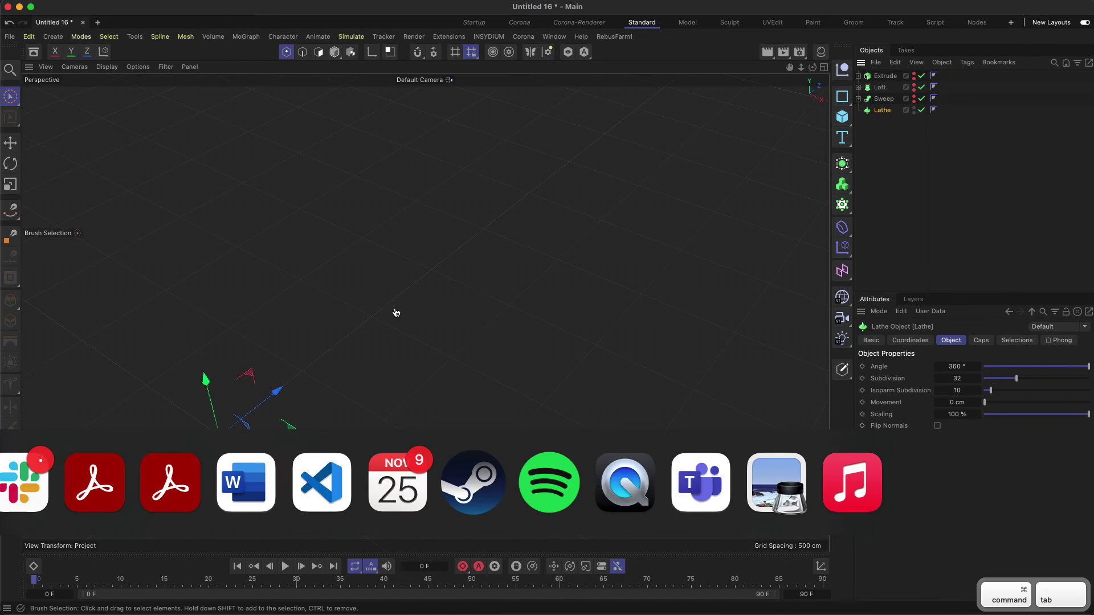
key(super+Tab)
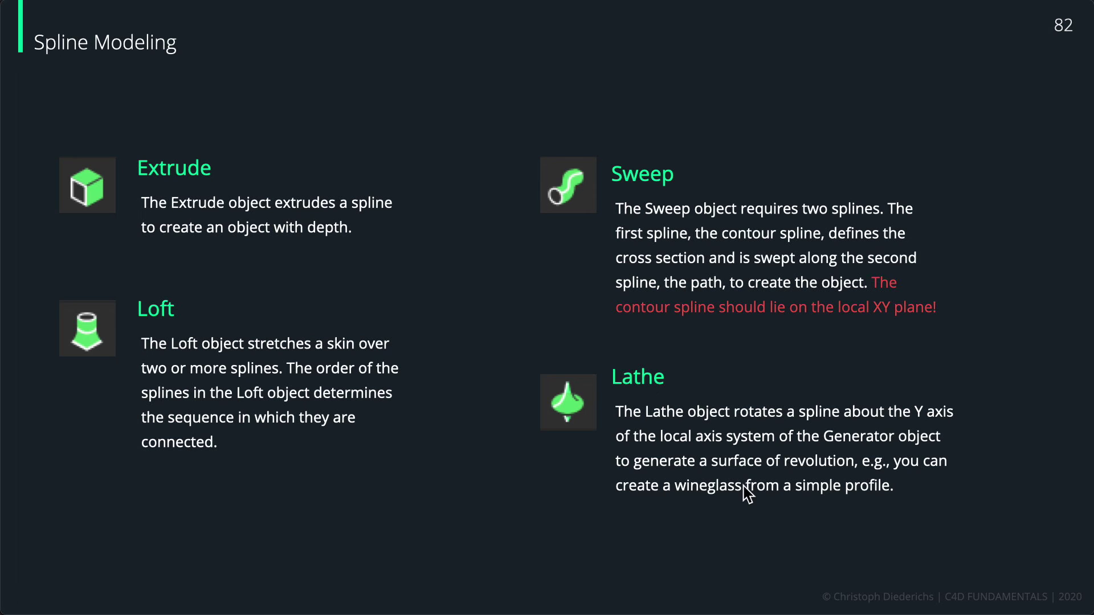
key(super+Tab)
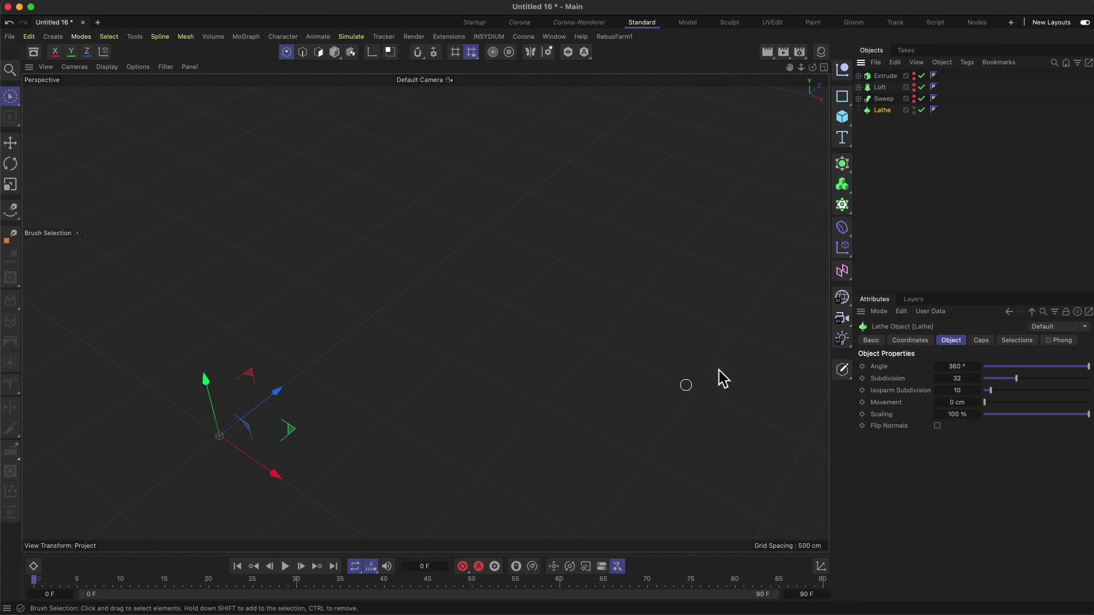
Step: Activate the Spline Pen with the Bezier type and maximize the Front view with the Y axis framed for drawing
click(885, 110)
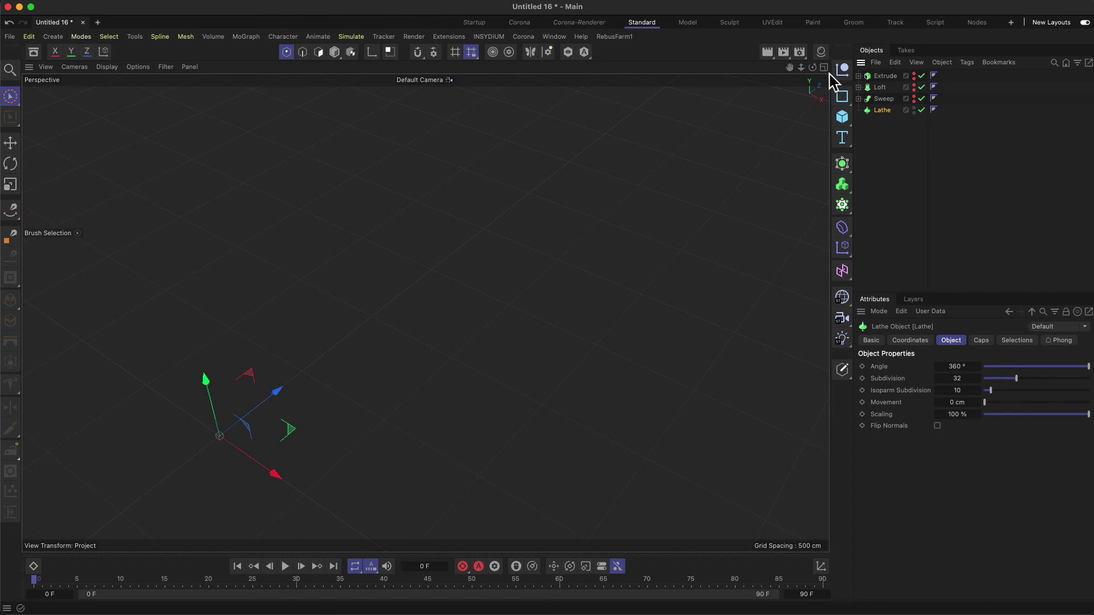
drag(808, 68, 222, 428)
key(1)
drag(664, 221, 632, 244)
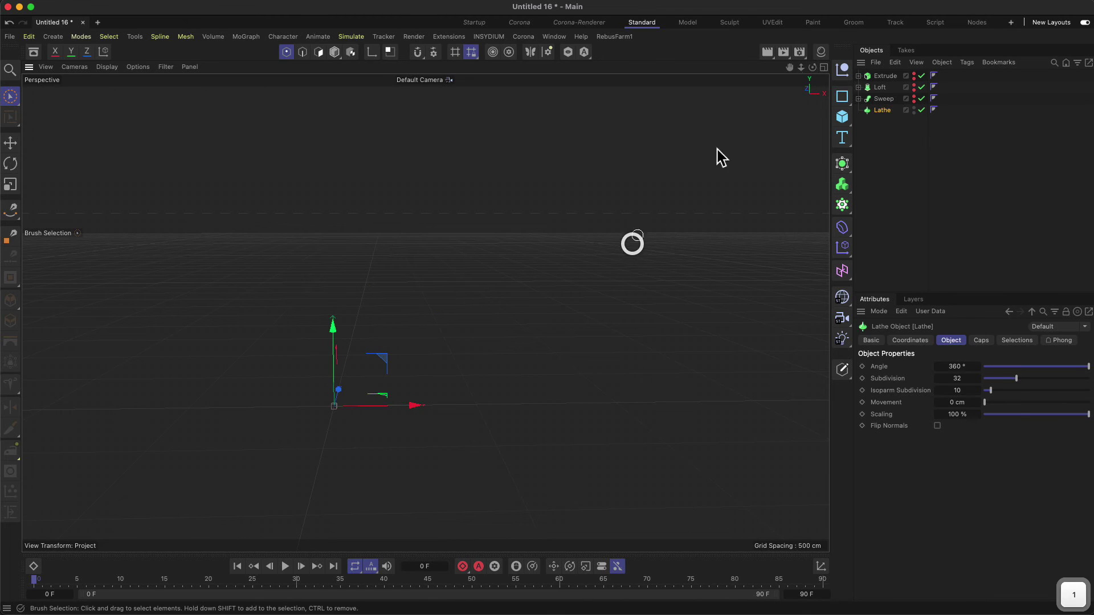
click(824, 67)
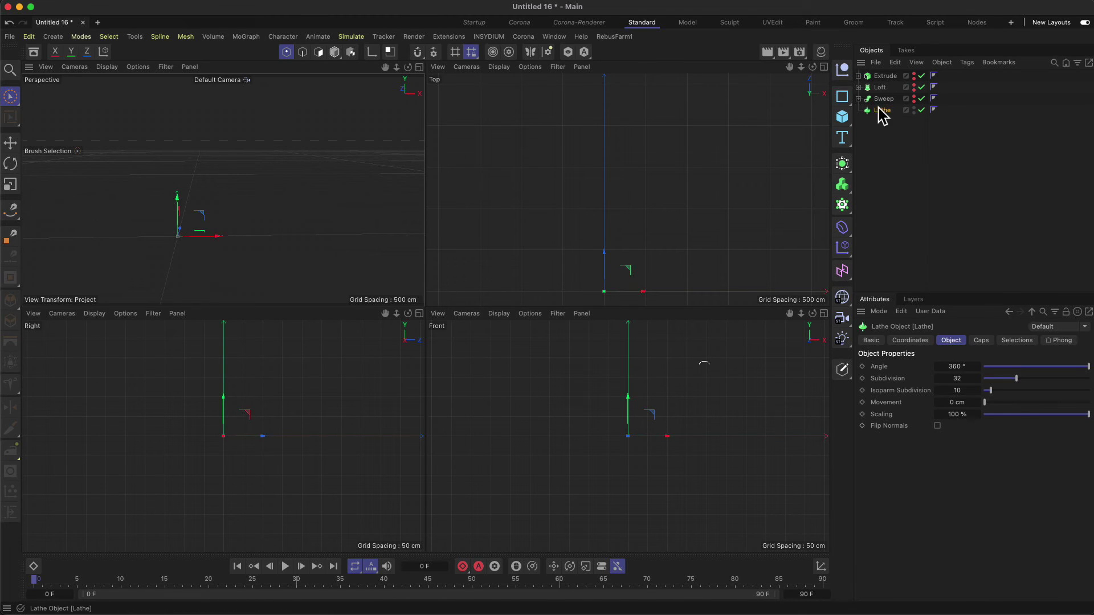
click(11, 210)
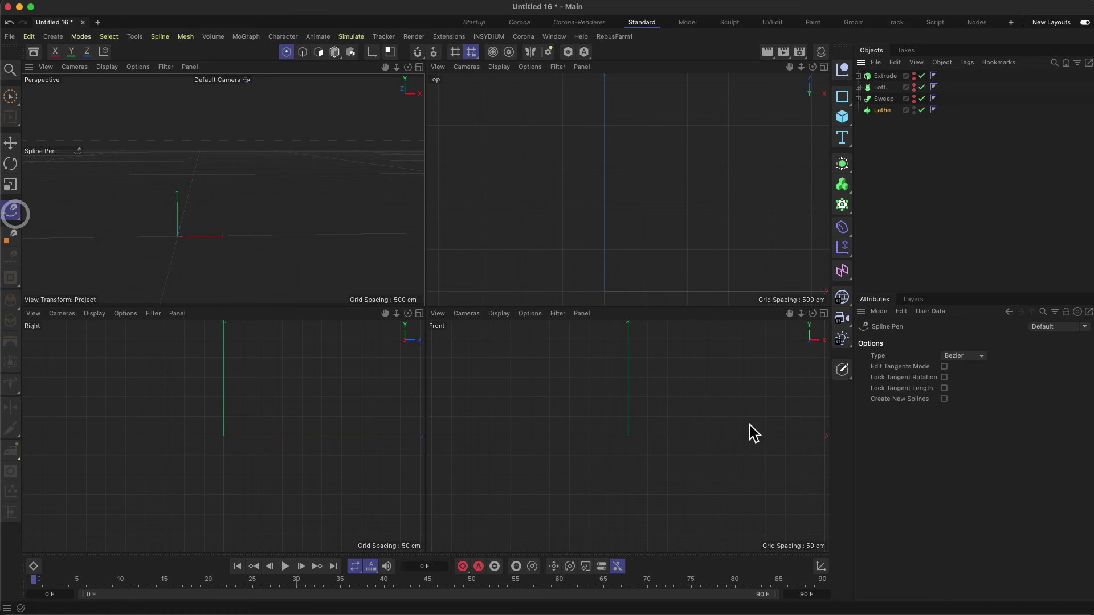
click(824, 313)
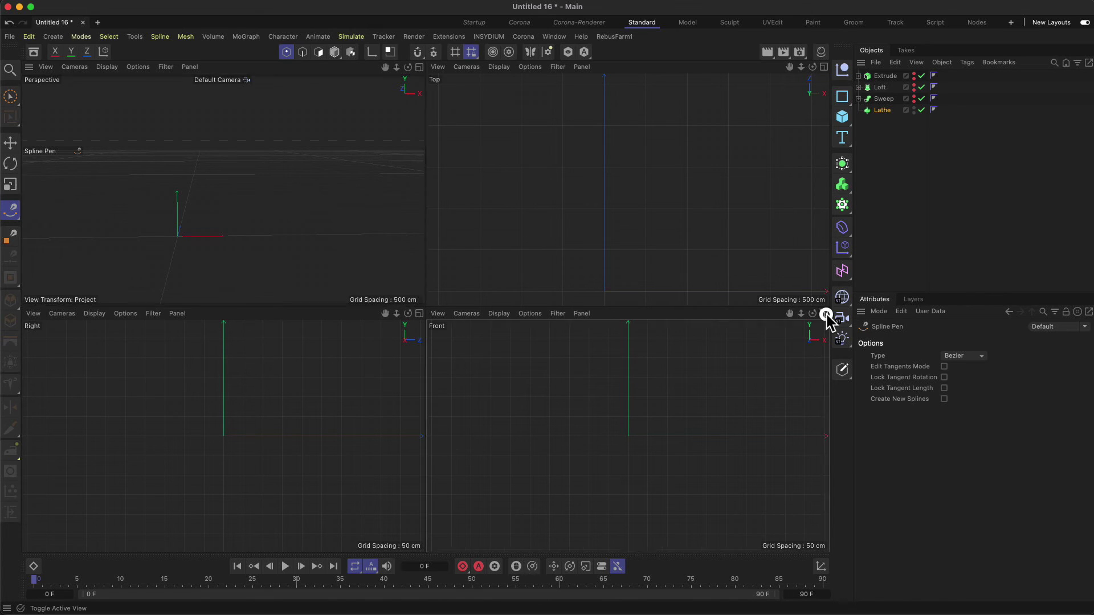
right_drag(515, 293, 514, 320)
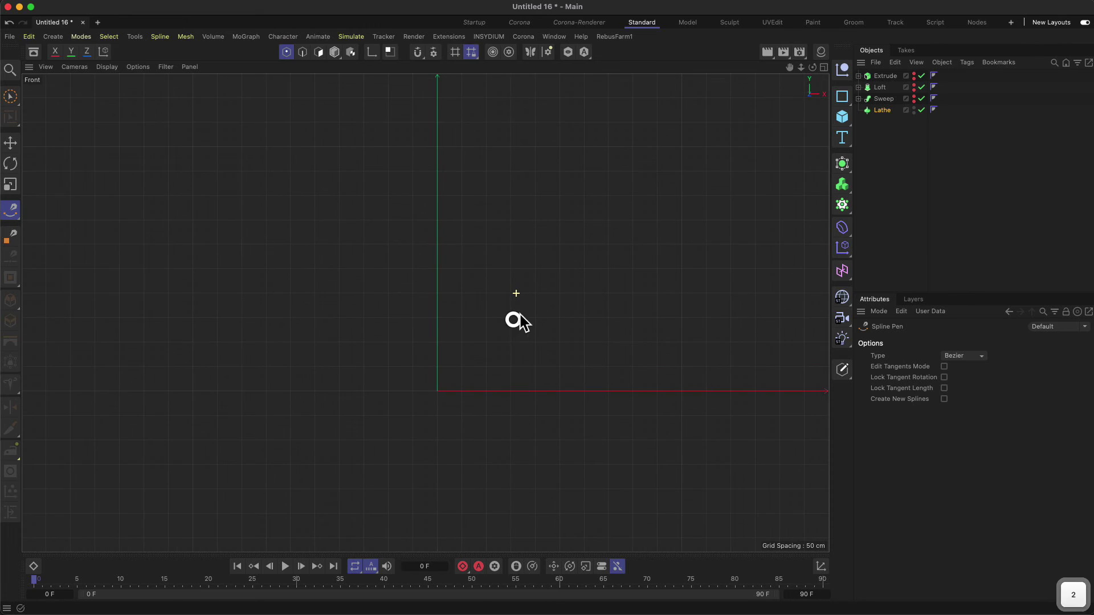
drag(521, 315, 496, 340)
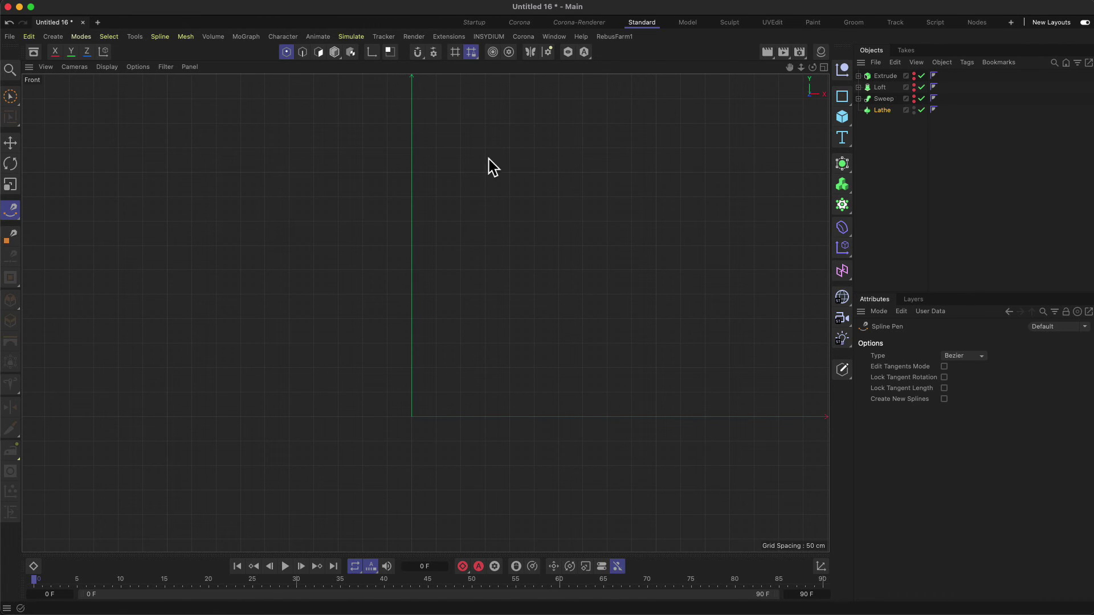
Step: Draw the bowl side of a wine-glass profile with the Spline Pen, slanting outward and down, then curving inward toward the Y axis
click(533, 148)
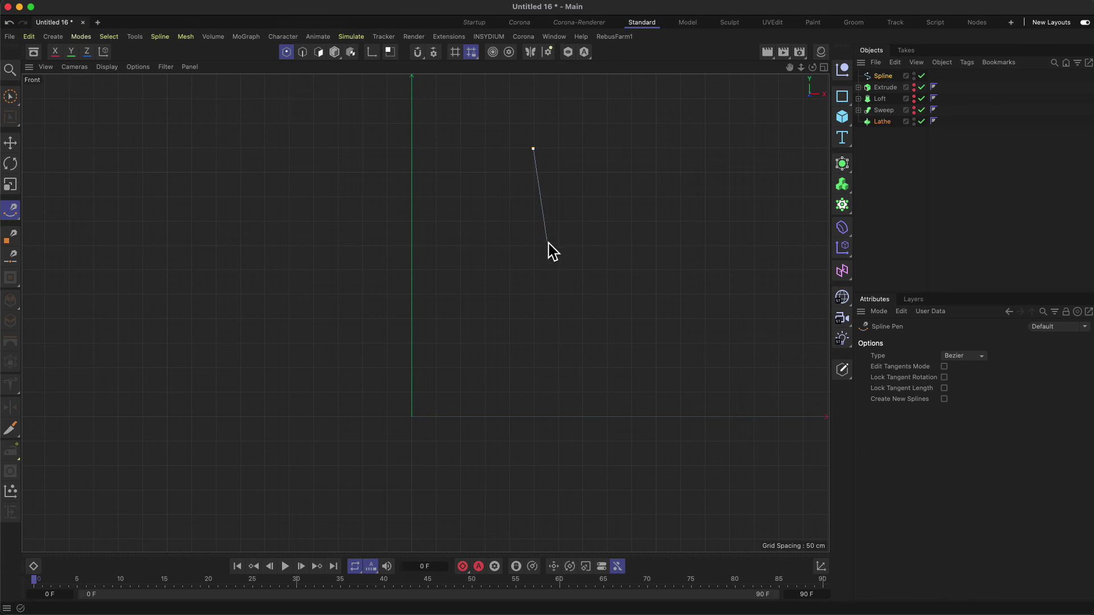
click(556, 266)
click(551, 299)
click(481, 323)
key(super+z)
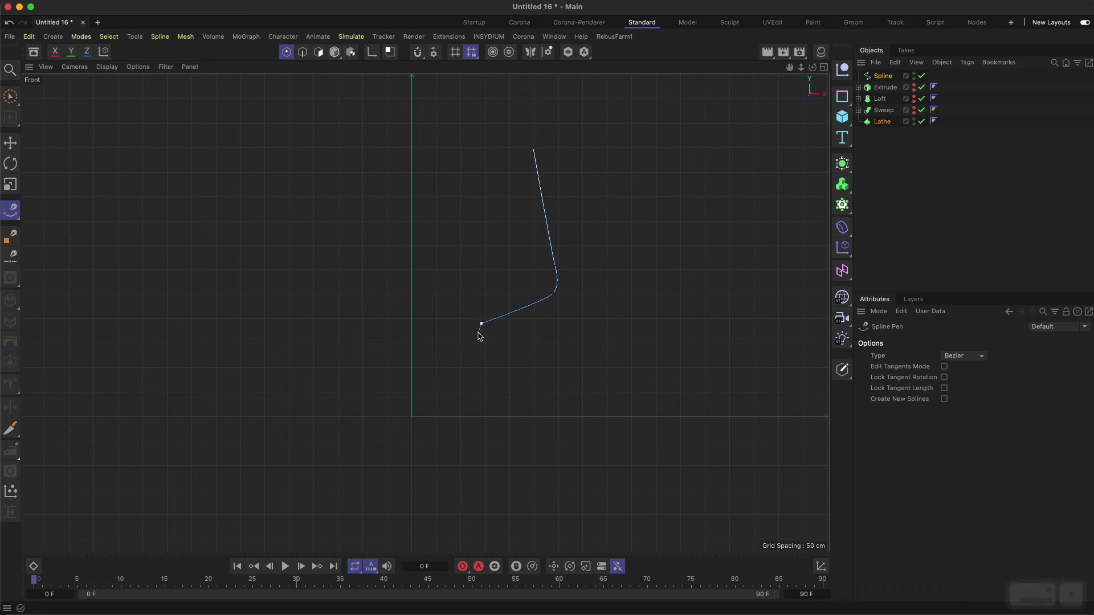
Step: Continue the profile from the bowl's base into a straight stem running down parallel to the Y axis
click(478, 326)
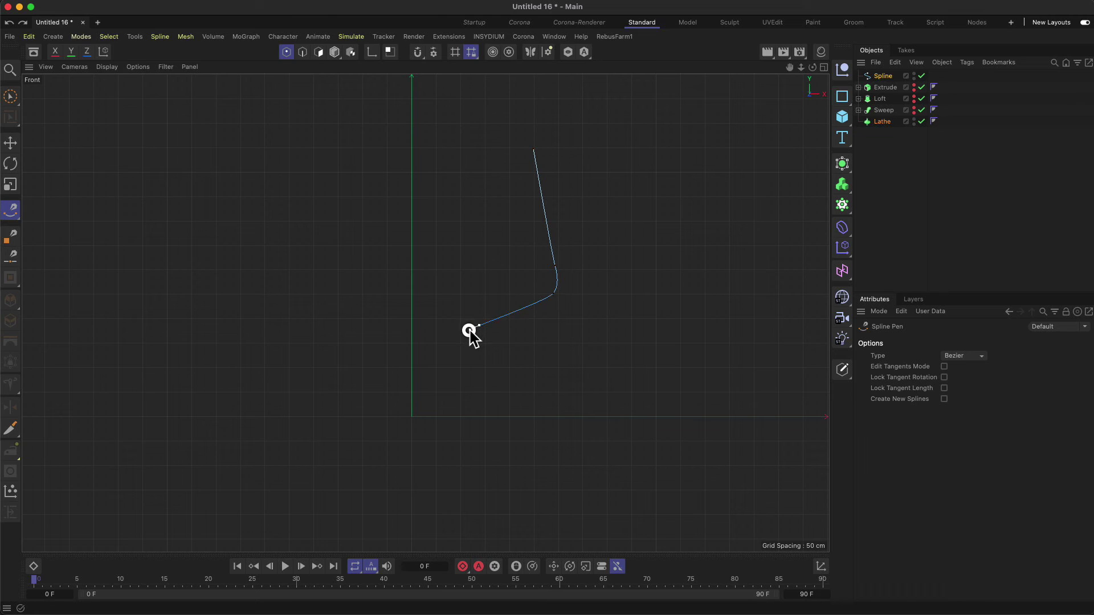
click(468, 332)
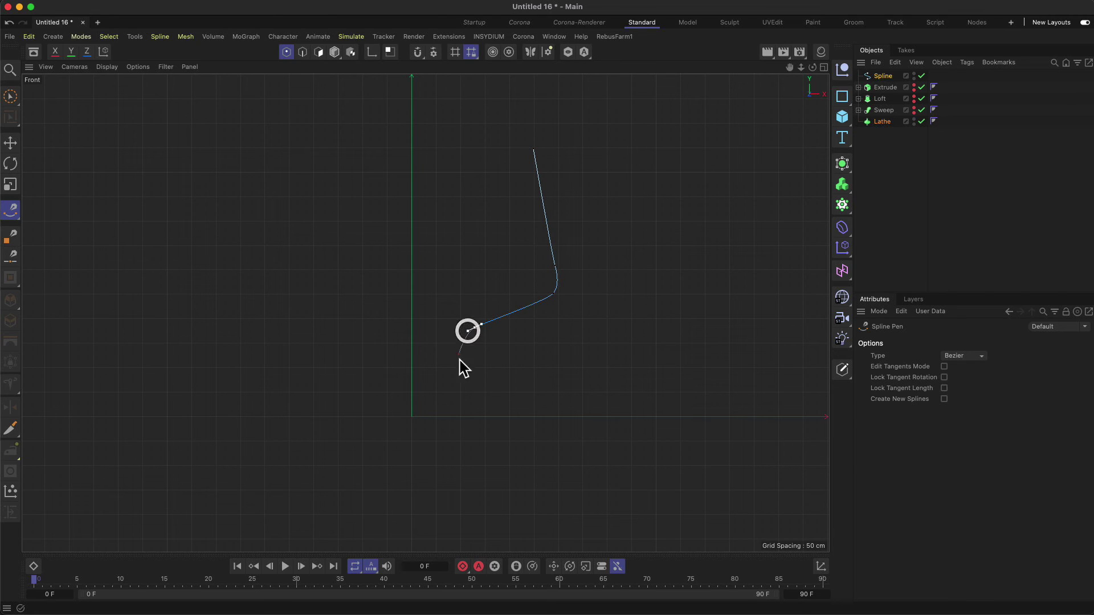
click(469, 416)
click(472, 520)
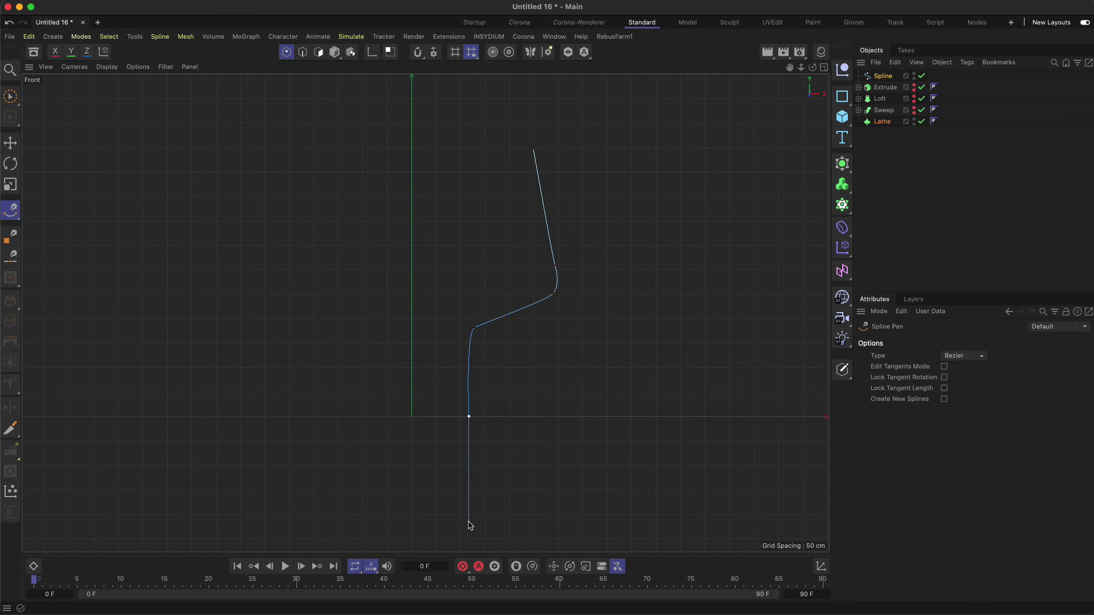
Step: Curve the lower end of the stem outward into a nearly flat foot with a small rounded outer edge
drag(470, 525, 476, 328)
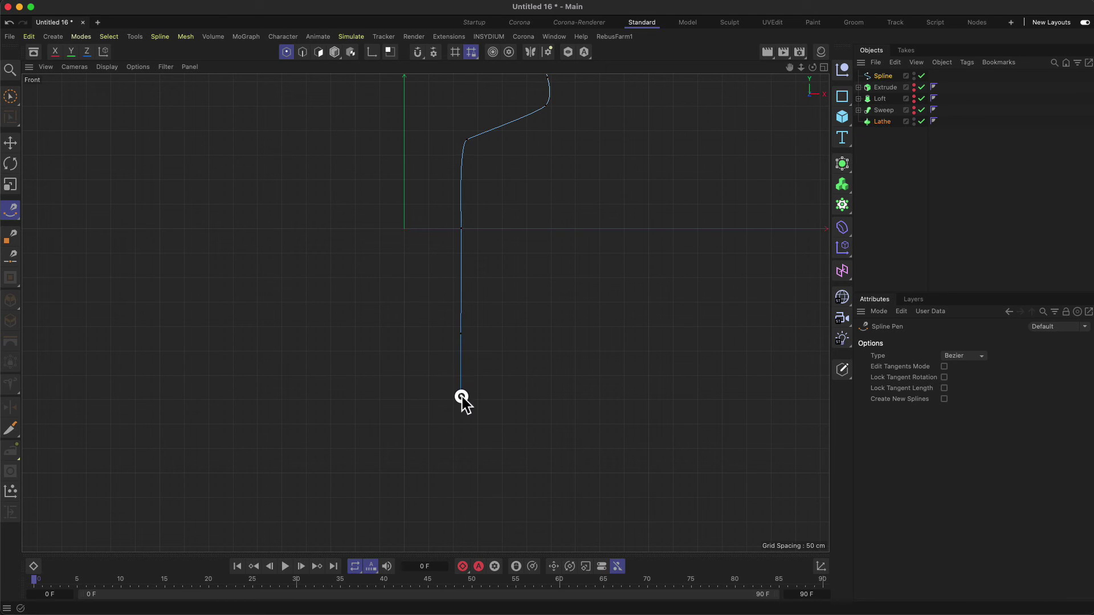
click(469, 408)
key(super+z)
key(super+z)
click(462, 398)
drag(460, 408, 486, 430)
key(2)
mouse_move(540, 442)
mouse_down()
mouse_move(618, 395)
mouse_move(562, 403)
mouse_move(542, 446)
mouse_move(532, 428)
mouse_up()
key(2)
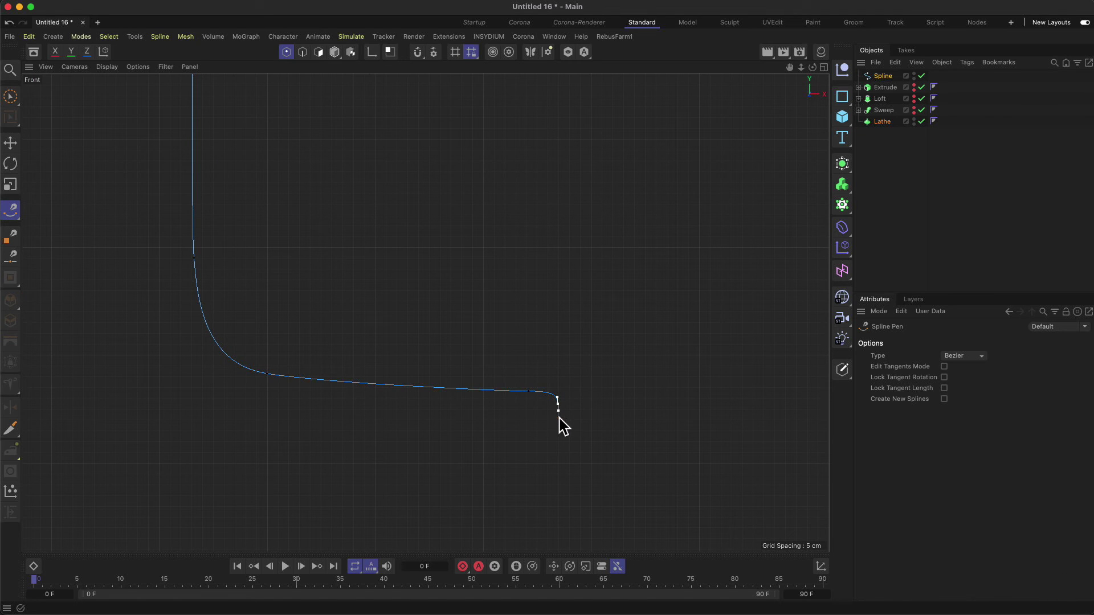
Step: Draw the short vertical foot edge and the flat underside back past the stem toward the Y axis, and finish the spline
click(558, 417)
key(1)
drag(251, 419, 474, 392)
key(2)
drag(319, 393, 288, 501)
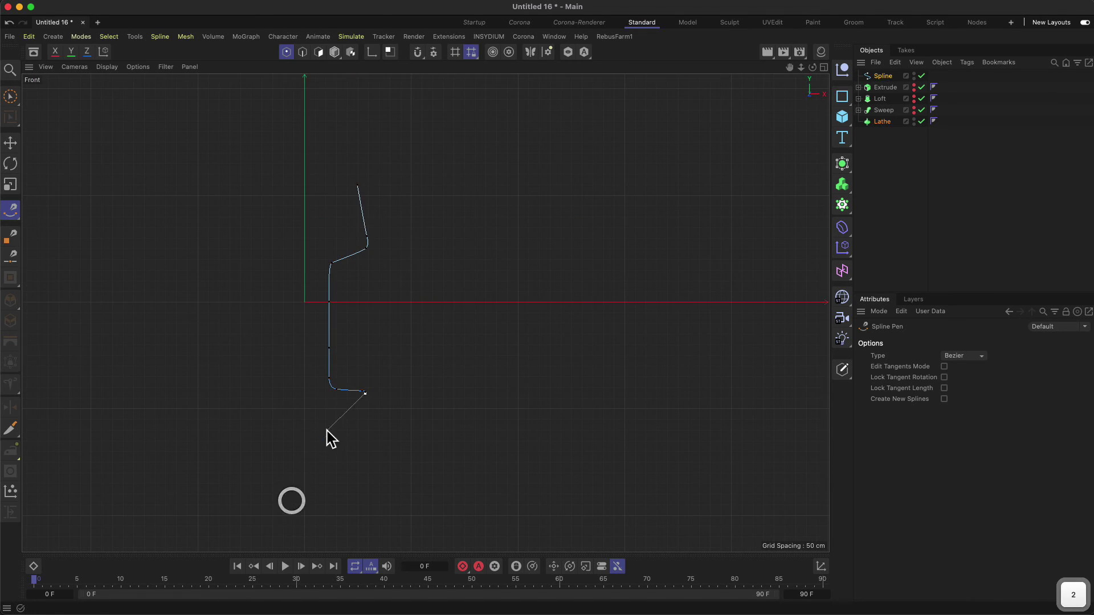
click(314, 392)
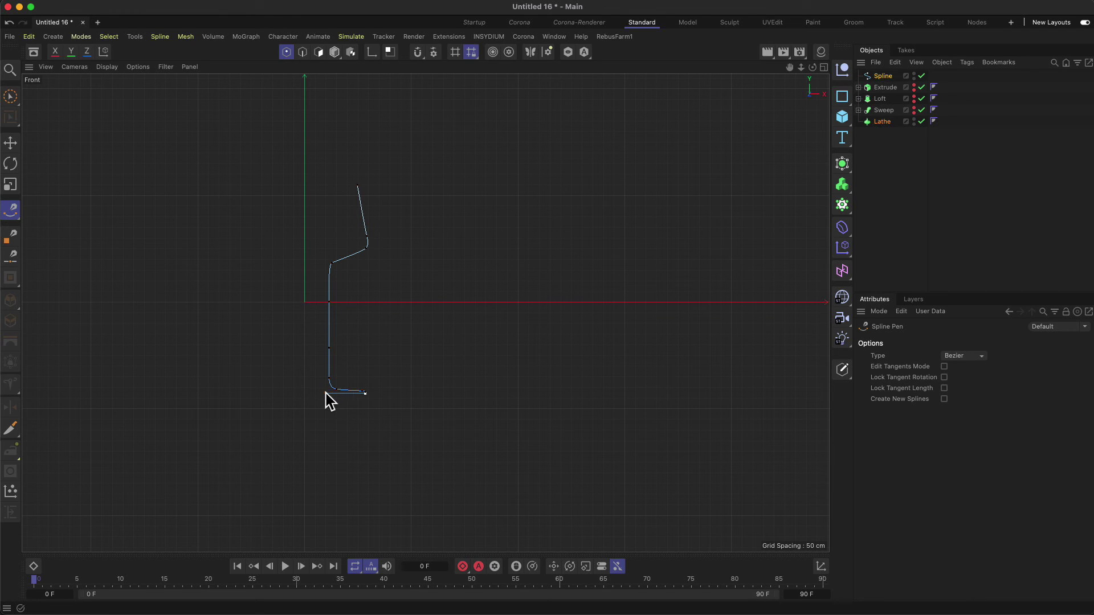
key(2)
drag(328, 393, 379, 343)
key(2)
key(Escape)
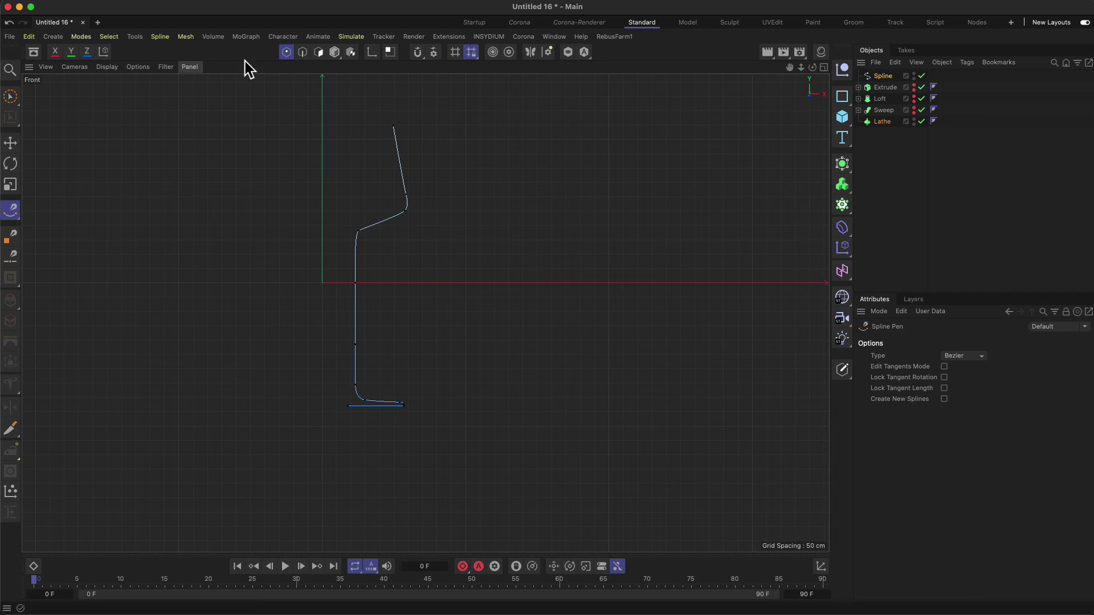
Step: Select the lower stem and foot points with Rectangle Selection and move them up along Y to shorten the stem
click(10, 97)
click(77, 115)
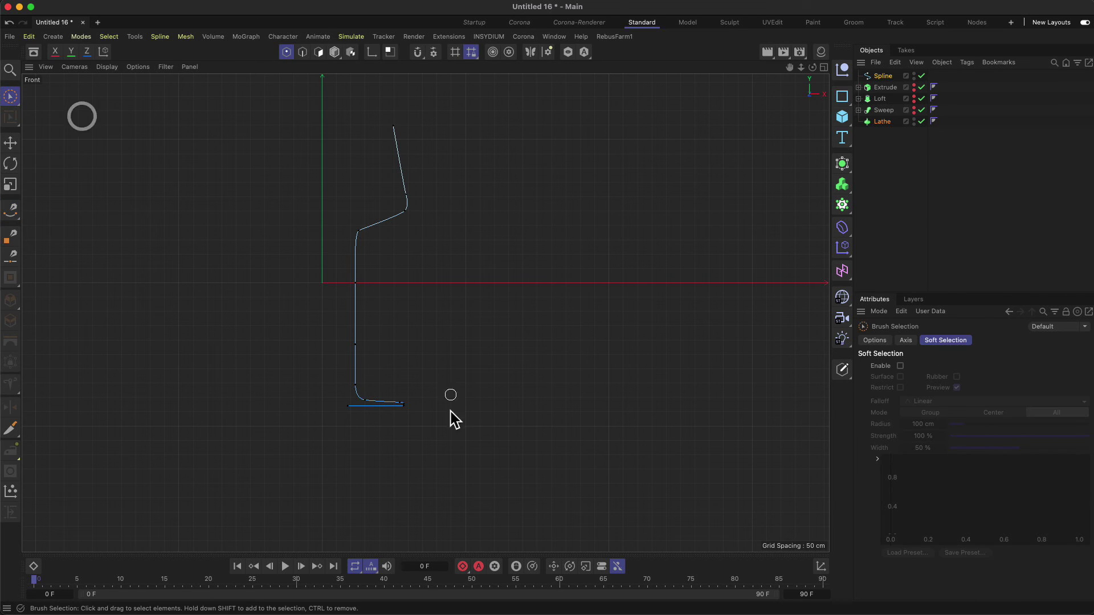
drag(397, 414, 285, 298)
click(10, 97)
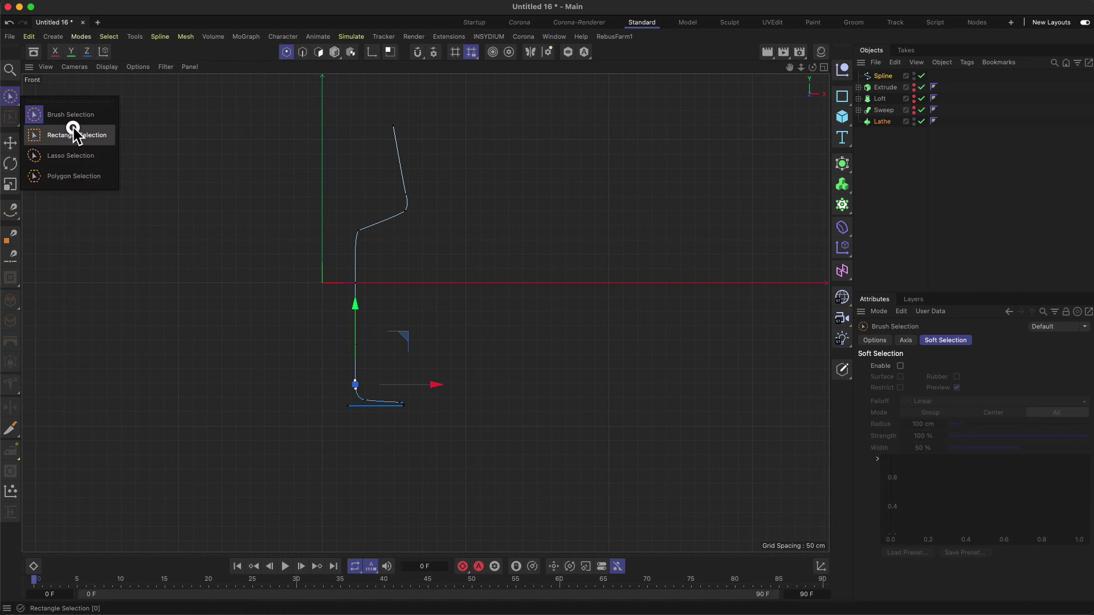
click(73, 131)
drag(464, 447, 247, 337)
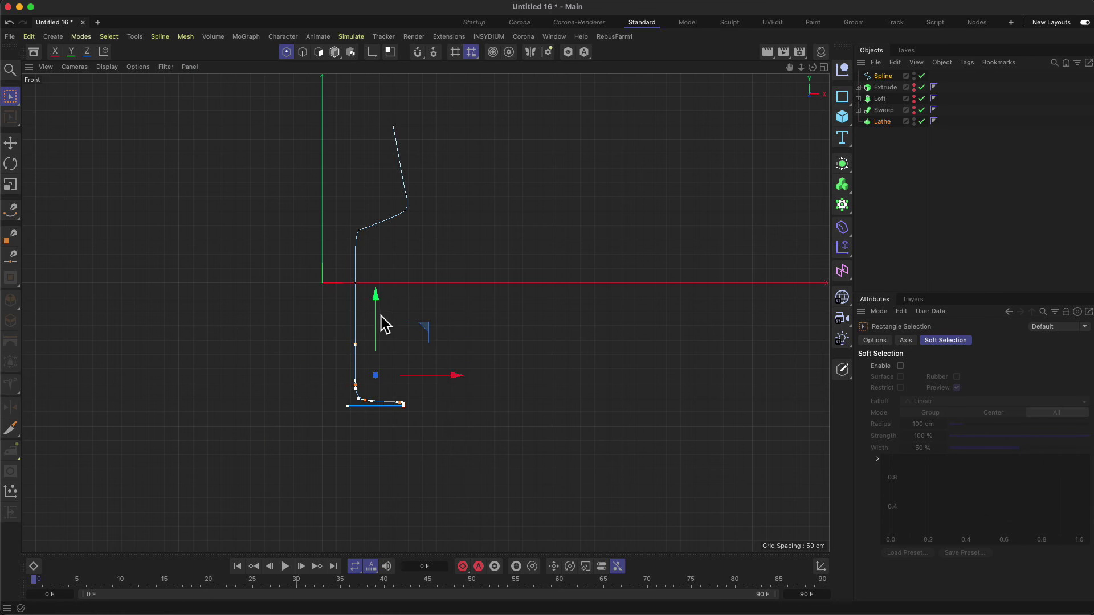
drag(383, 325, 380, 266)
Step: Select all points of the spline and move the whole profile so the inner end of its foot sits at the origin
key(2)
mouse_move(430, 232)
mouse_down()
mouse_move(427, 250)
mouse_move(446, 231)
mouse_up()
key(super+a)
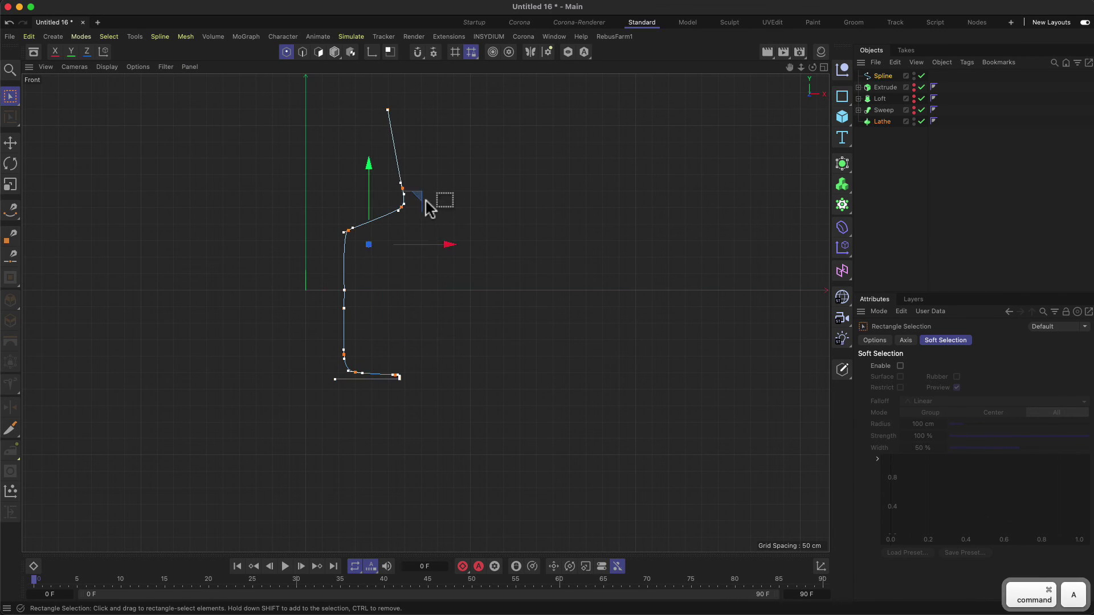
drag(418, 193, 391, 110)
key(2)
drag(316, 277, 309, 354)
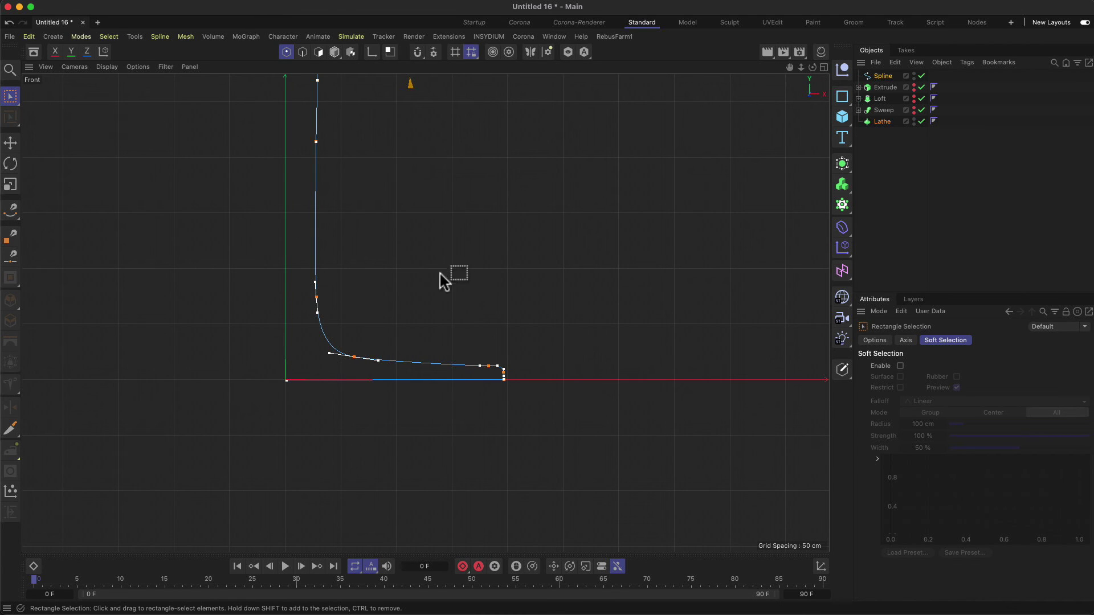
Step: Select the foot's inner end point with Brush Selection and set its X and Y position to 0 in the Coordinate Manager
key(2)
drag(442, 278, 426, 306)
key(9)
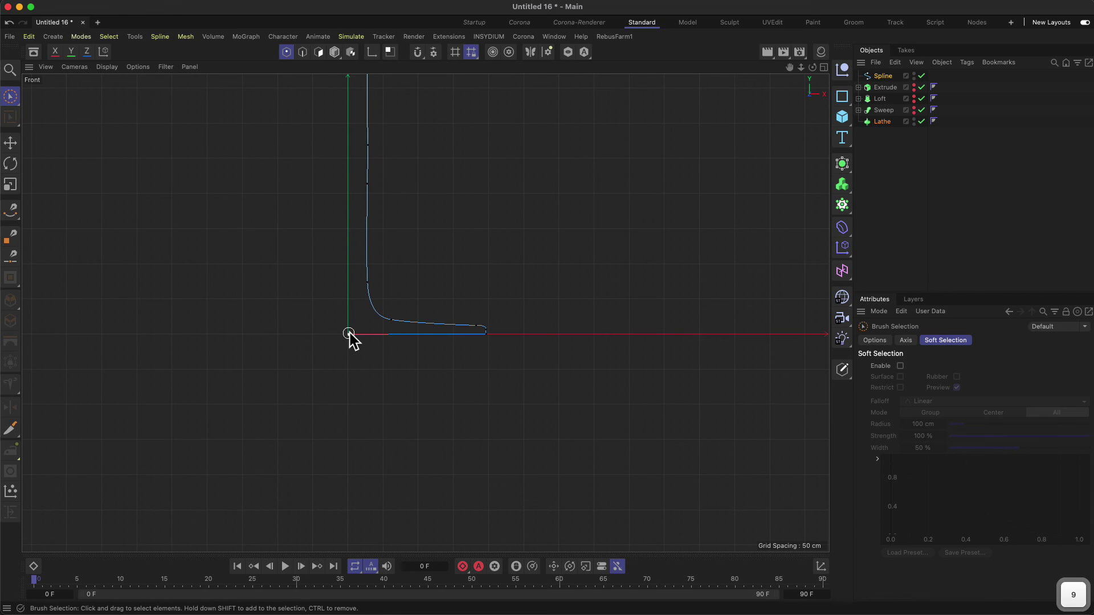
click(348, 335)
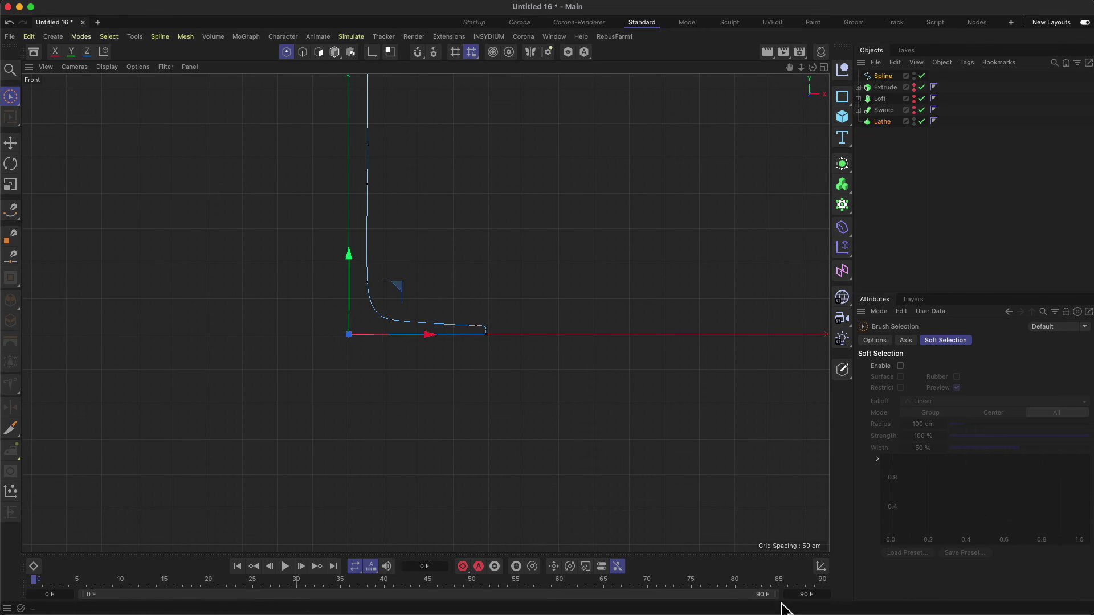
click(821, 568)
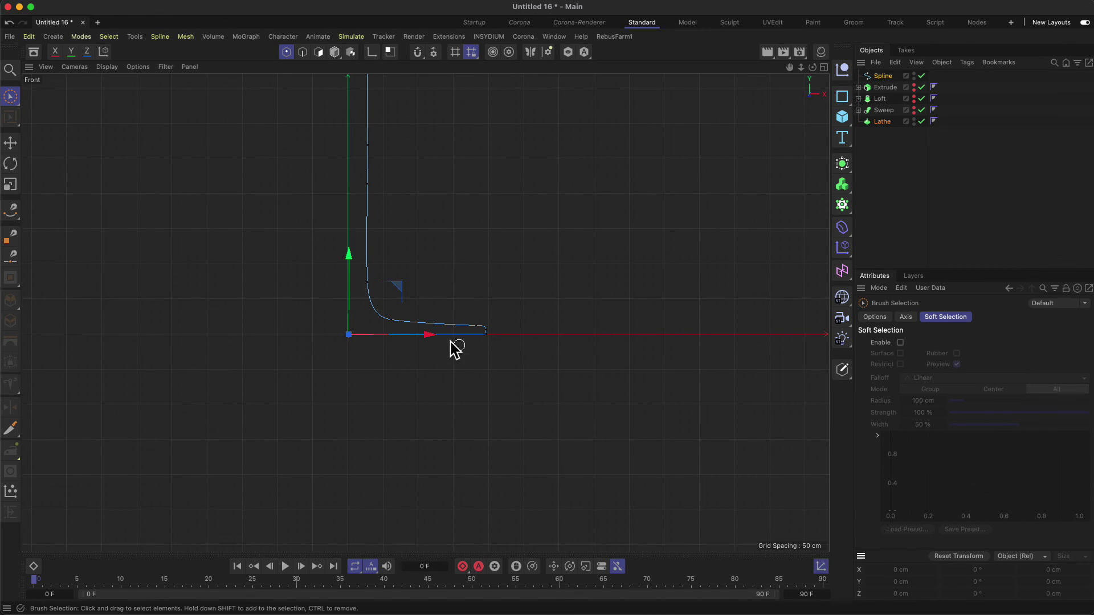
click(358, 343)
click(350, 339)
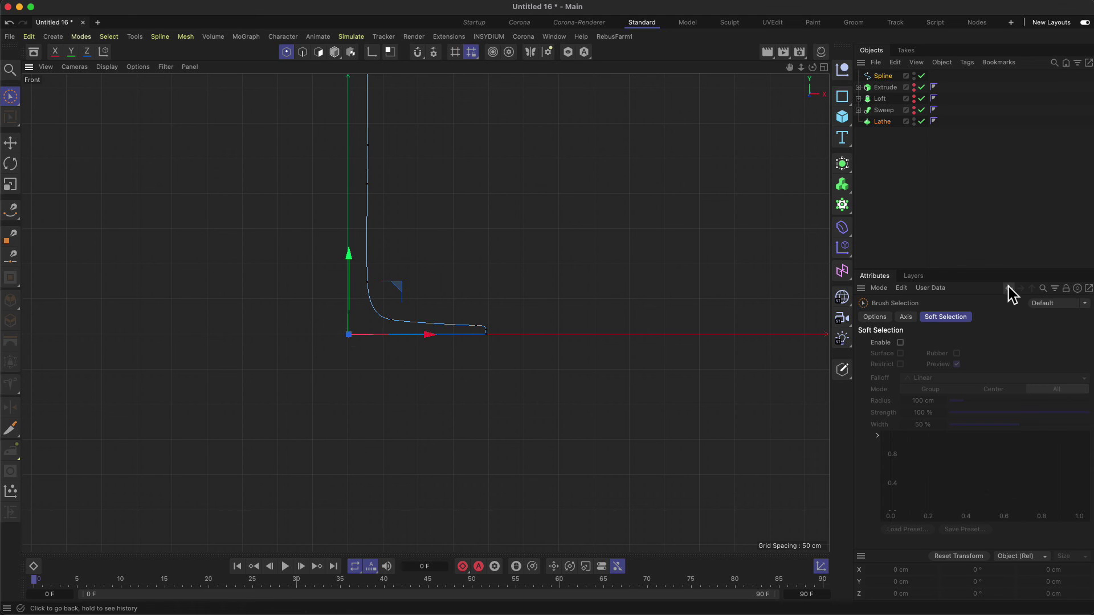
click(883, 75)
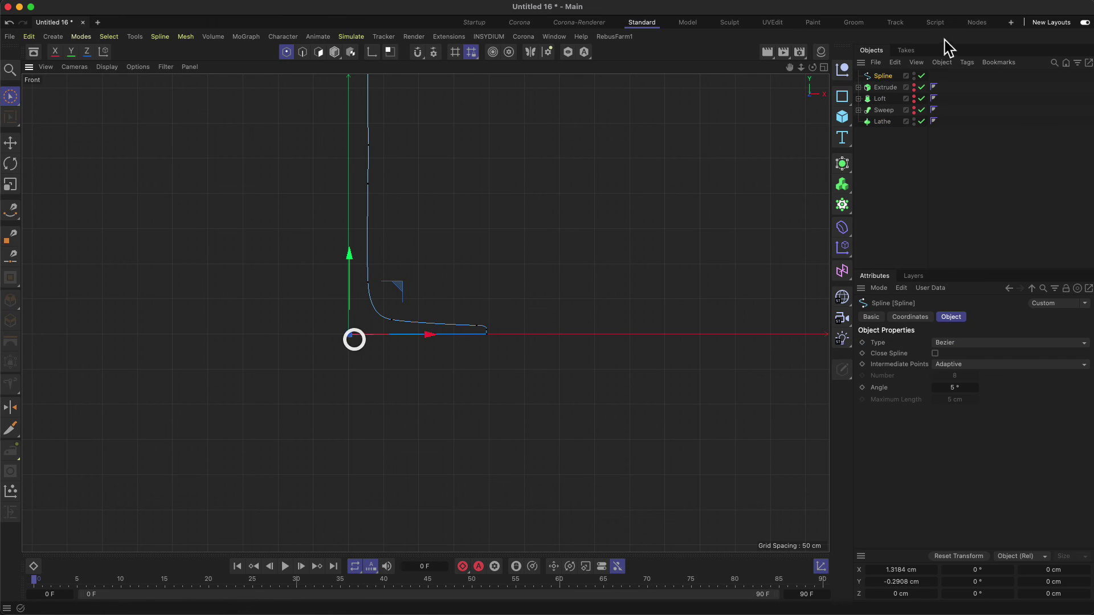
double_click(916, 570)
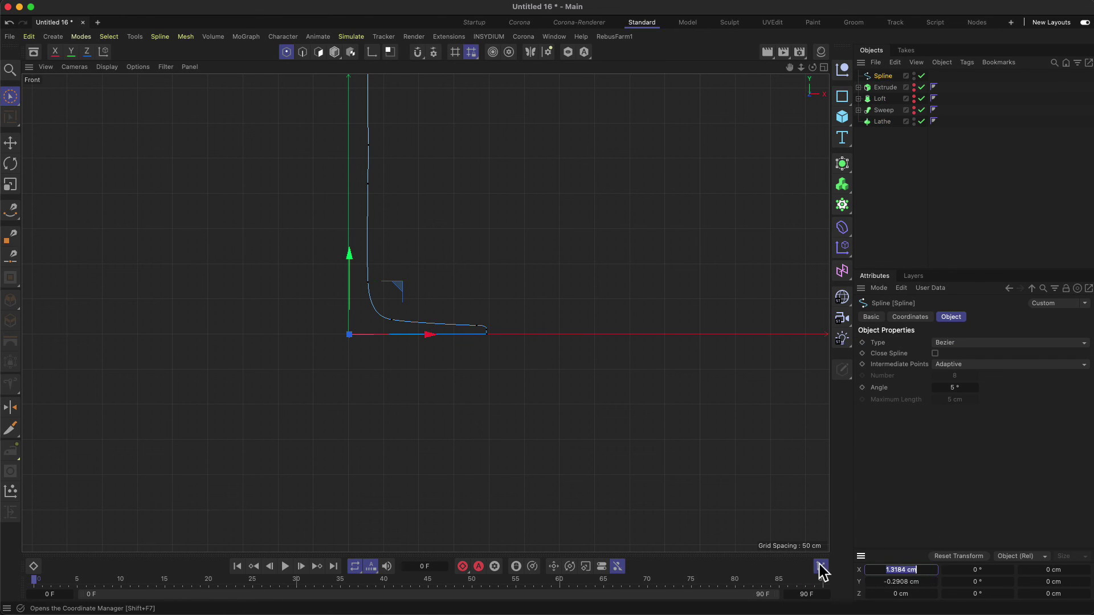
text(0)
key(Tab)
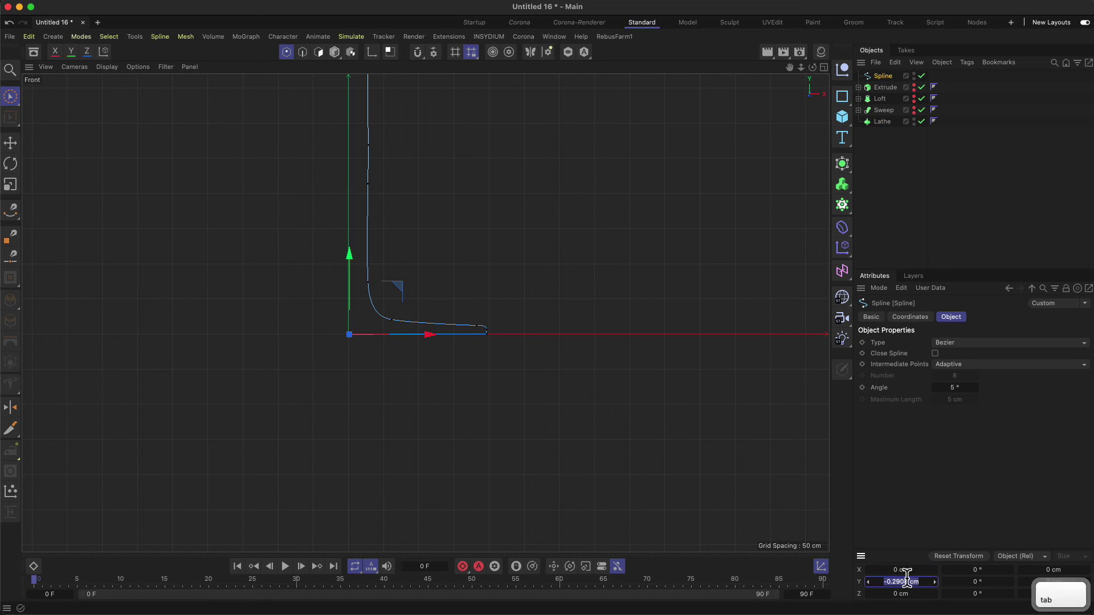
text(0)
key(Return)
click(341, 342)
Step: Enlarge the bowl by moving its upper points up and outward, and adjust the top rim point separately
key(2)
drag(401, 254, 393, 313)
key(1)
drag(442, 226, 448, 361)
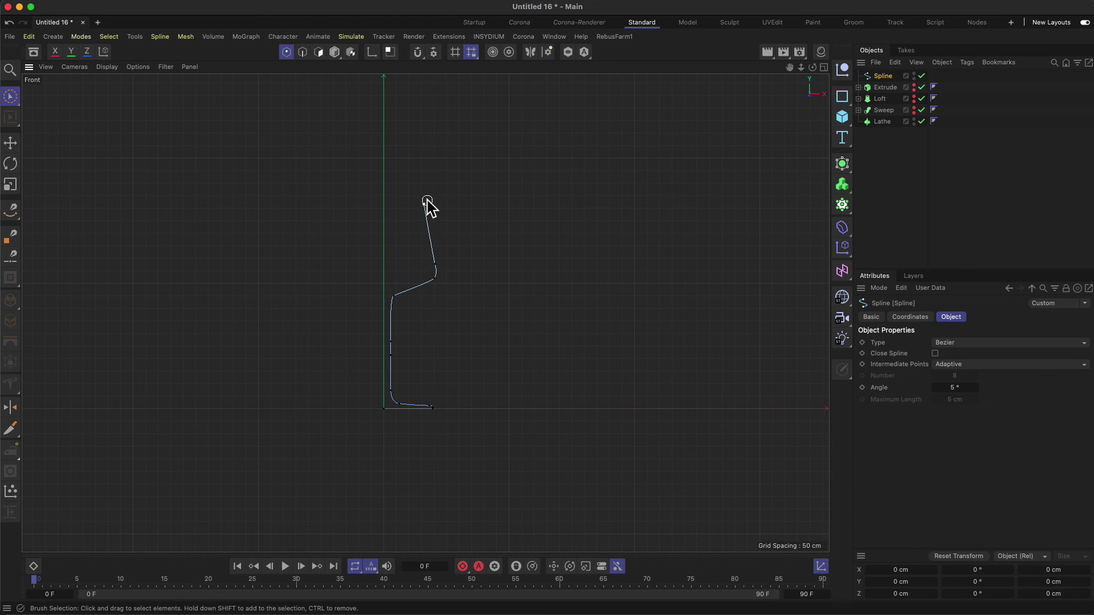
drag(429, 206, 430, 286)
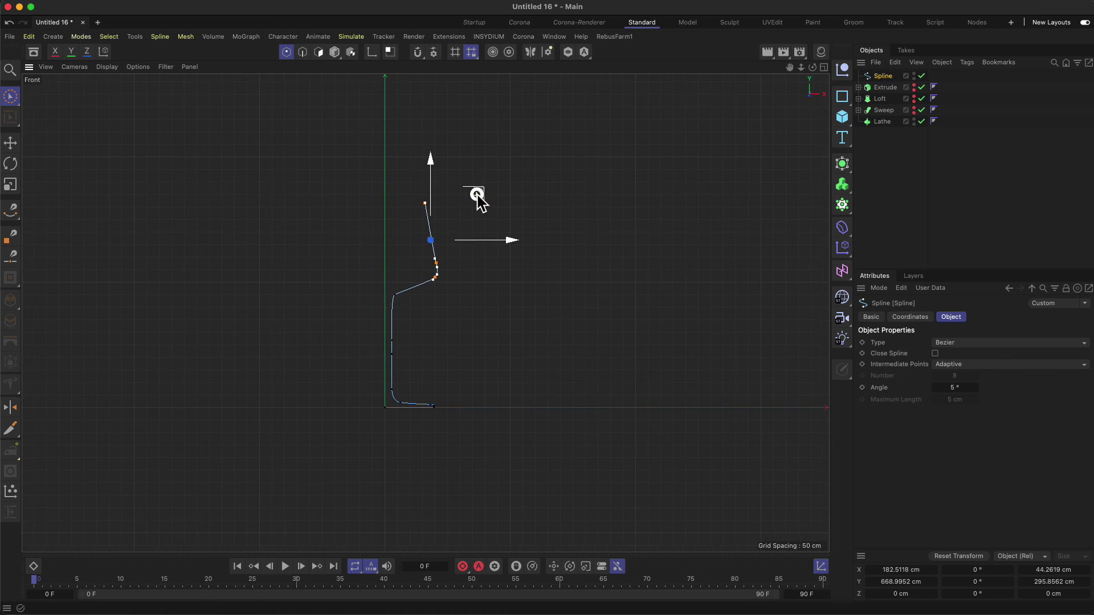
drag(483, 193, 488, 186)
click(503, 181)
click(418, 199)
drag(481, 148, 474, 131)
click(533, 372)
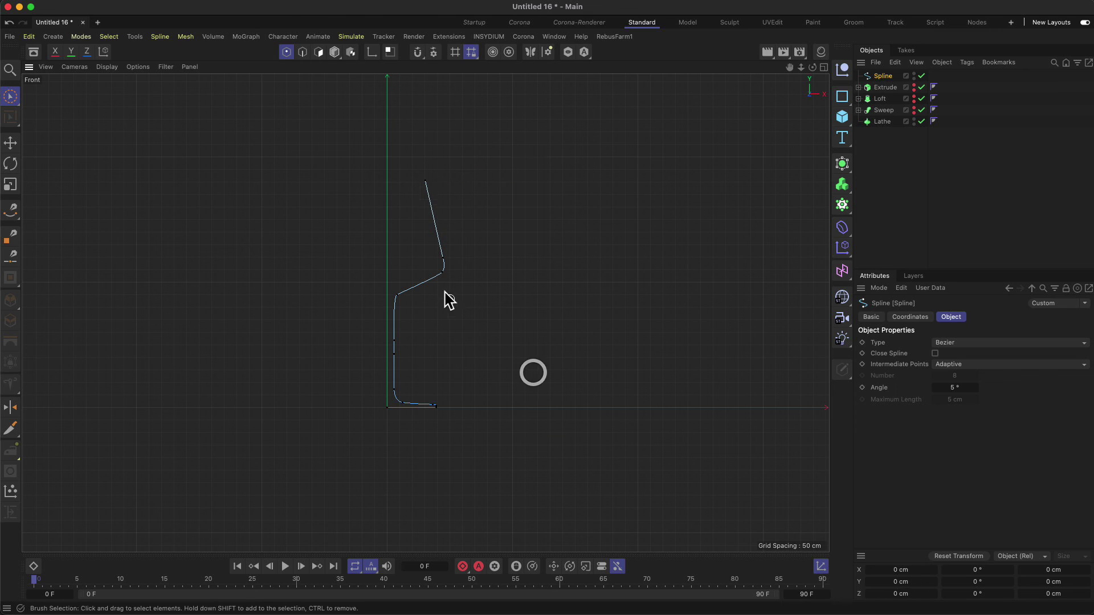
Step: Inspect the whole profile in the Front view and switch to the Perspective view
drag(444, 293, 470, 322)
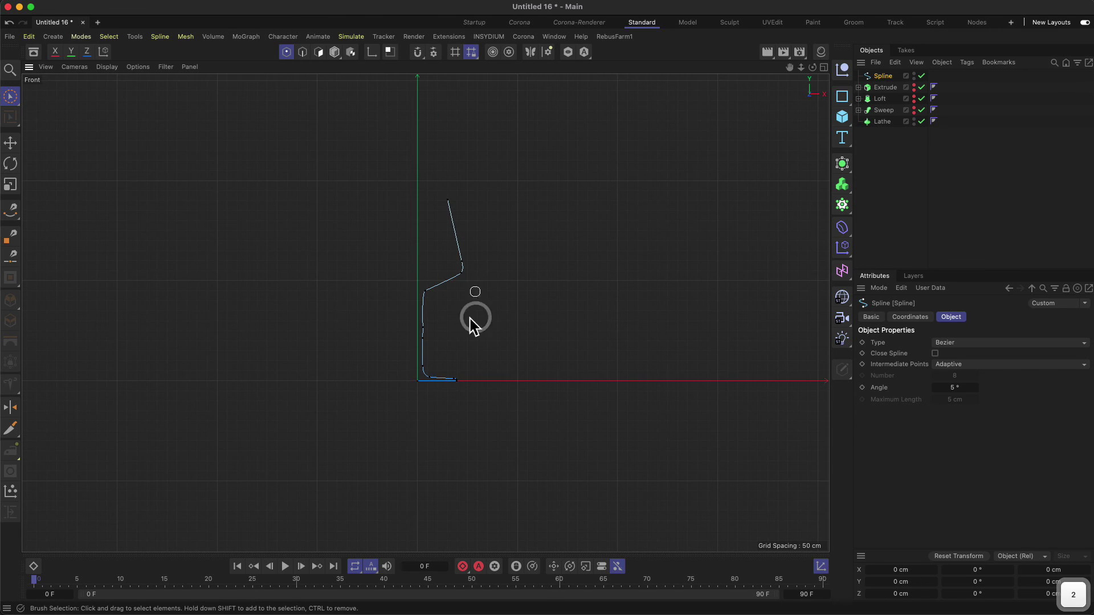
drag(437, 382, 525, 353)
click(442, 356)
click(562, 413)
drag(562, 412, 559, 440)
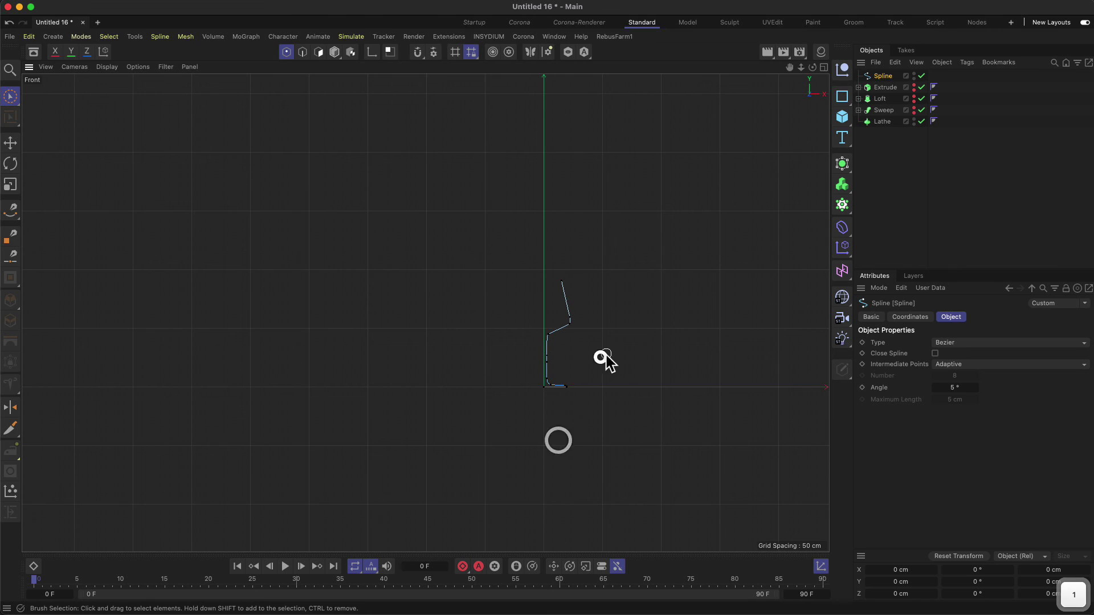
drag(606, 355, 546, 376)
drag(490, 398, 511, 357)
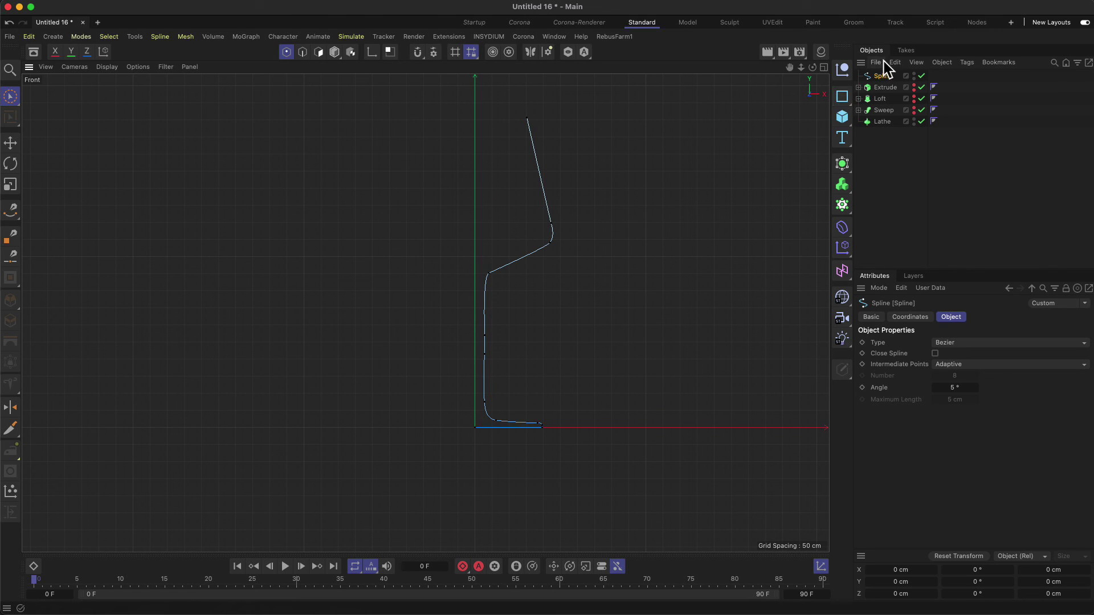
click(825, 68)
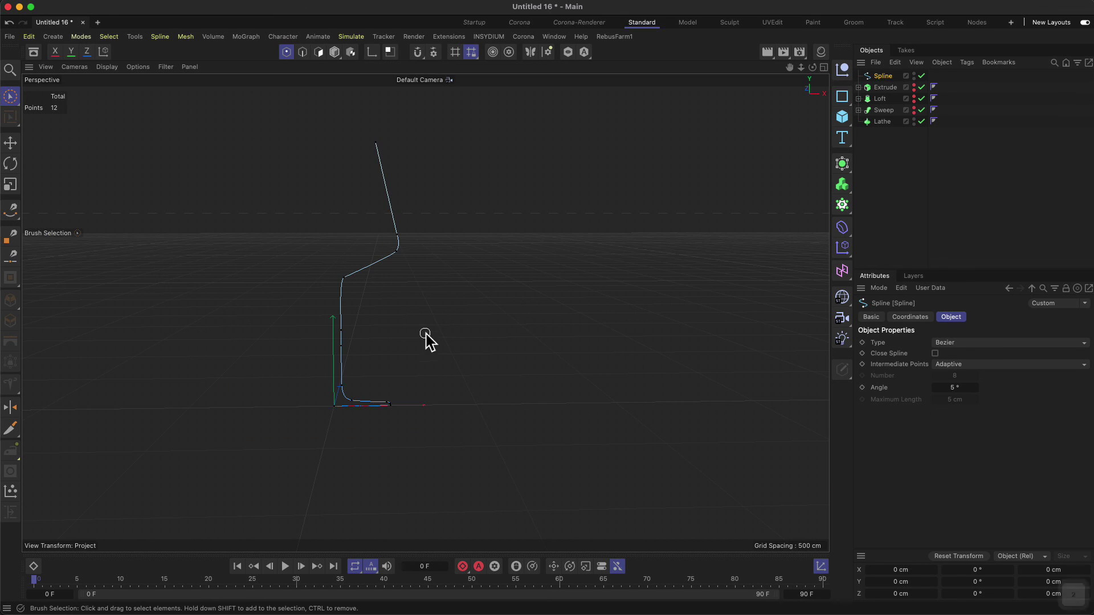
alt+drag(426, 335, 403, 312)
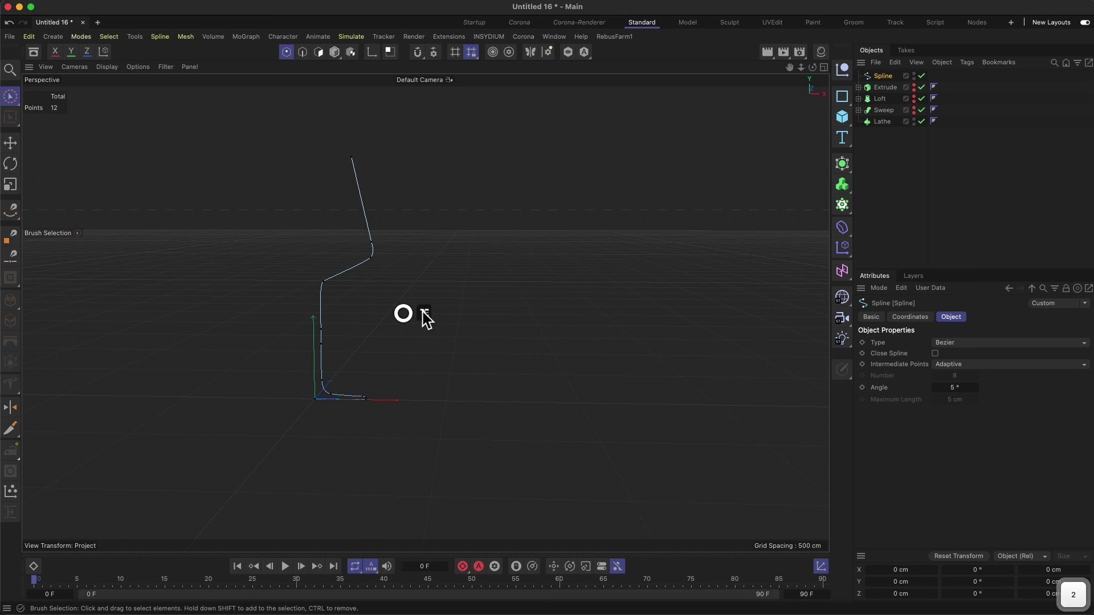
Step: Rename the spline as Profile, make it a child of the Lathe, and inspect the glass from other angles
double_click(883, 76)
text(Profile)
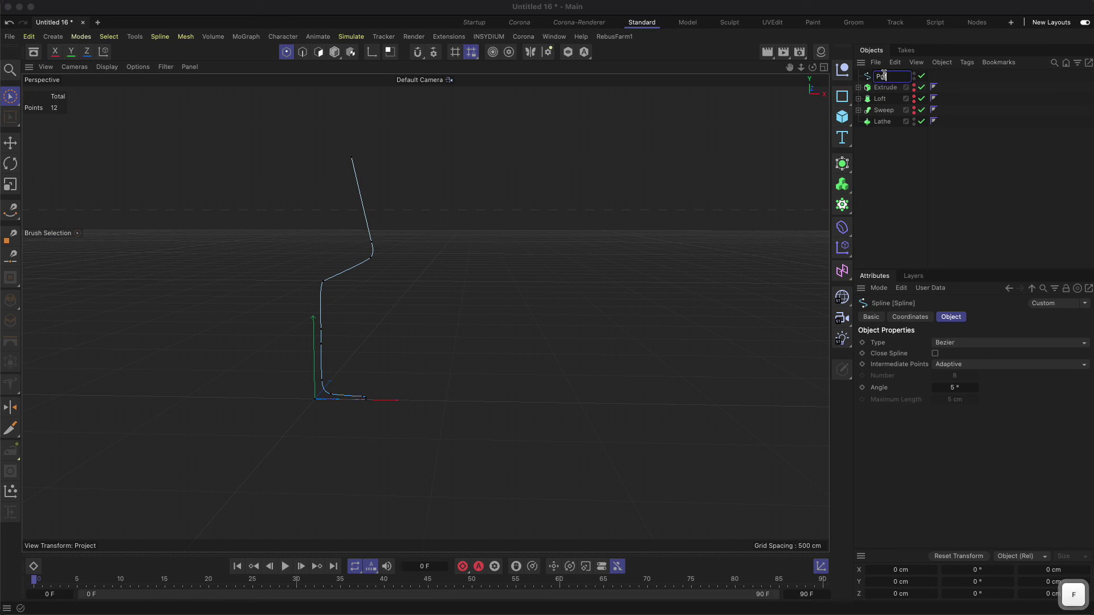
key(Return)
drag(884, 76, 883, 116)
alt+drag(325, 305, 443, 279)
alt+drag(380, 337, 372, 289)
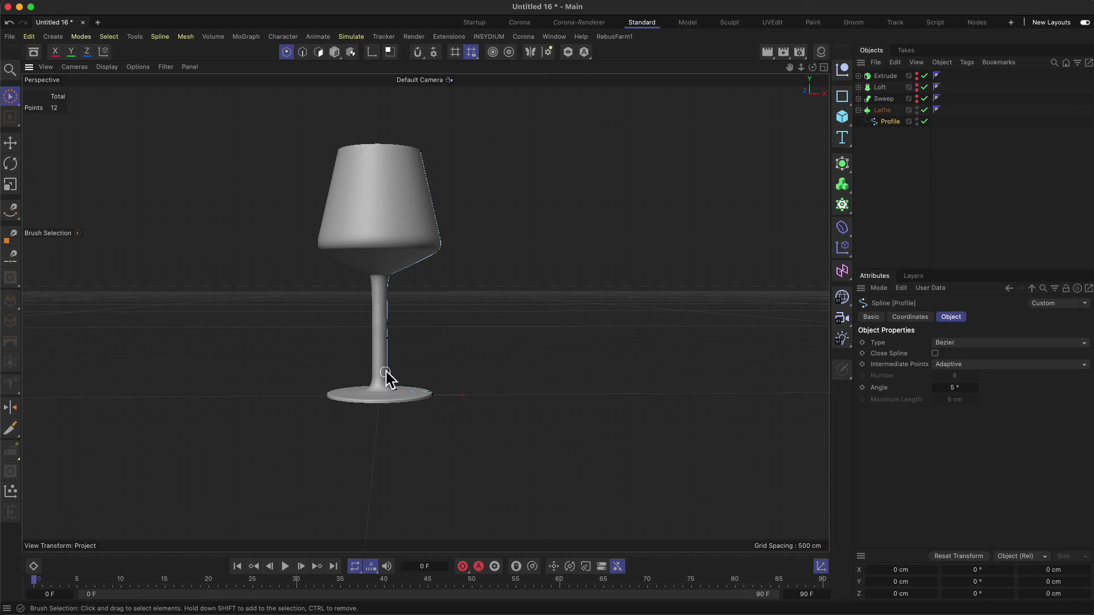
alt+drag(386, 343, 412, 302)
Step: Disable the Lathe and thin the stem by moving the Profile's stem points and bowl-base point closer to the Y axis
key(q)
drag(384, 384, 384, 254)
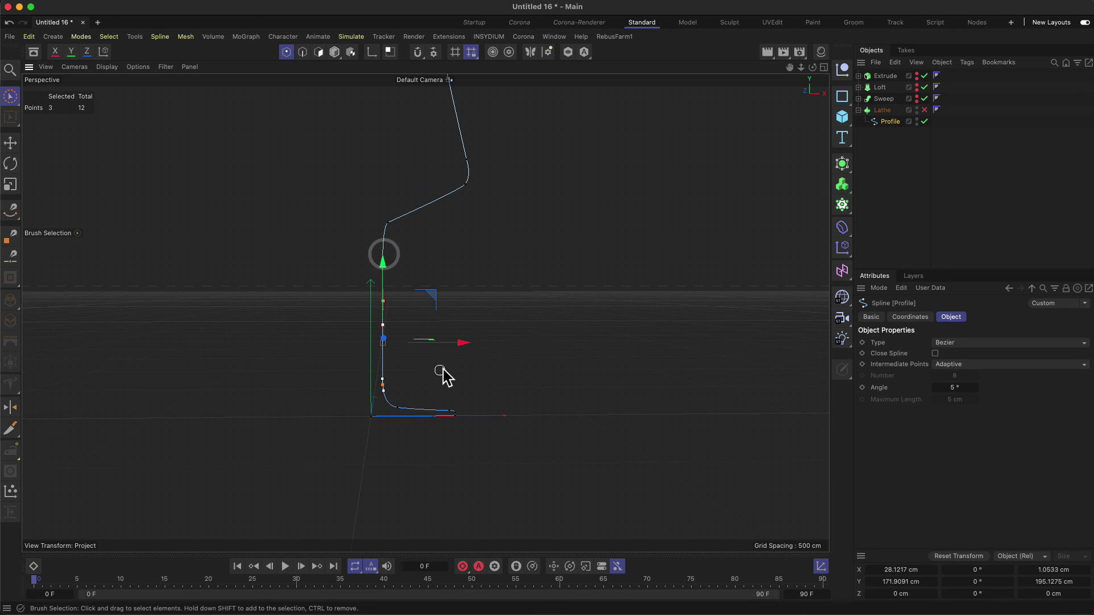
shift+click(396, 407)
drag(464, 355, 460, 355)
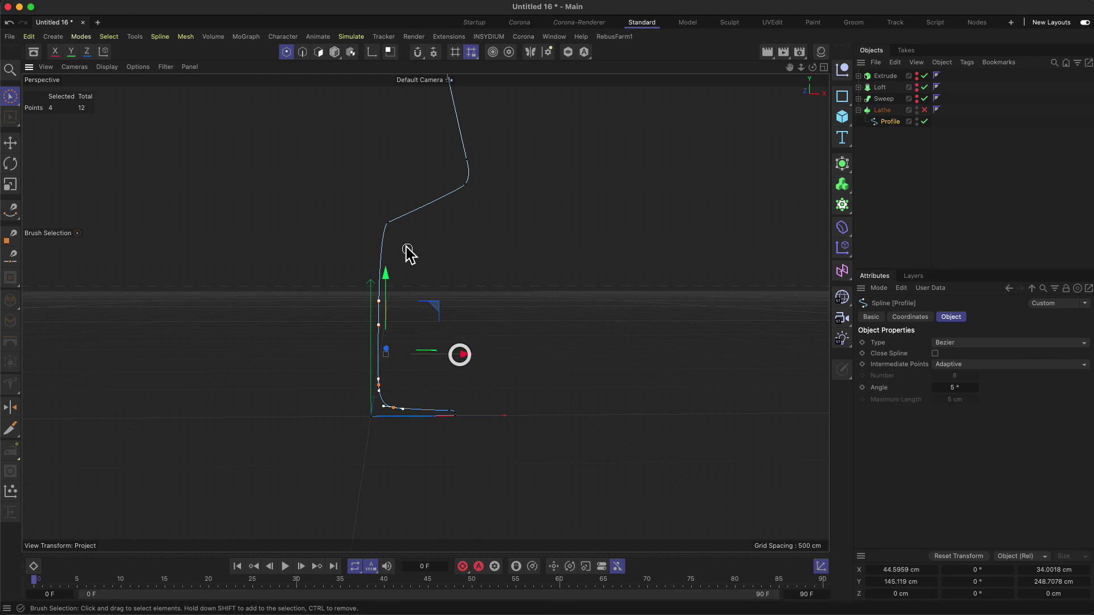
click(385, 221)
drag(434, 224, 429, 224)
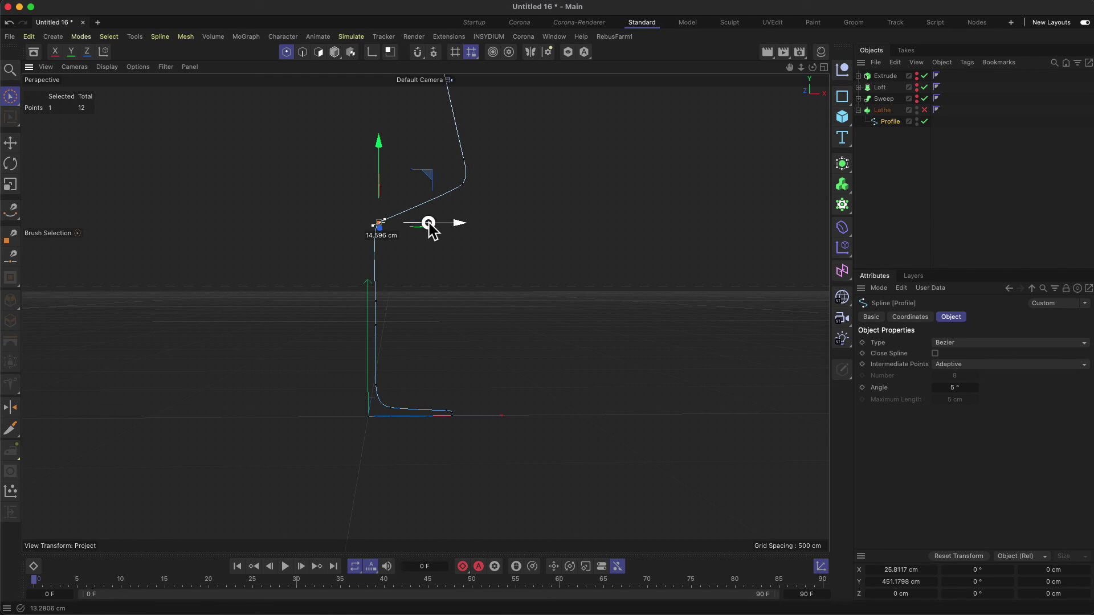
Step: Re-enable the Lathe, deselect the Profile's points, and check the thinner stem on the whole glass
click(924, 110)
click(462, 291)
alt+drag(435, 255, 373, 281)
drag(378, 302, 364, 396)
drag(423, 293, 419, 321)
alt+drag(402, 254, 418, 216)
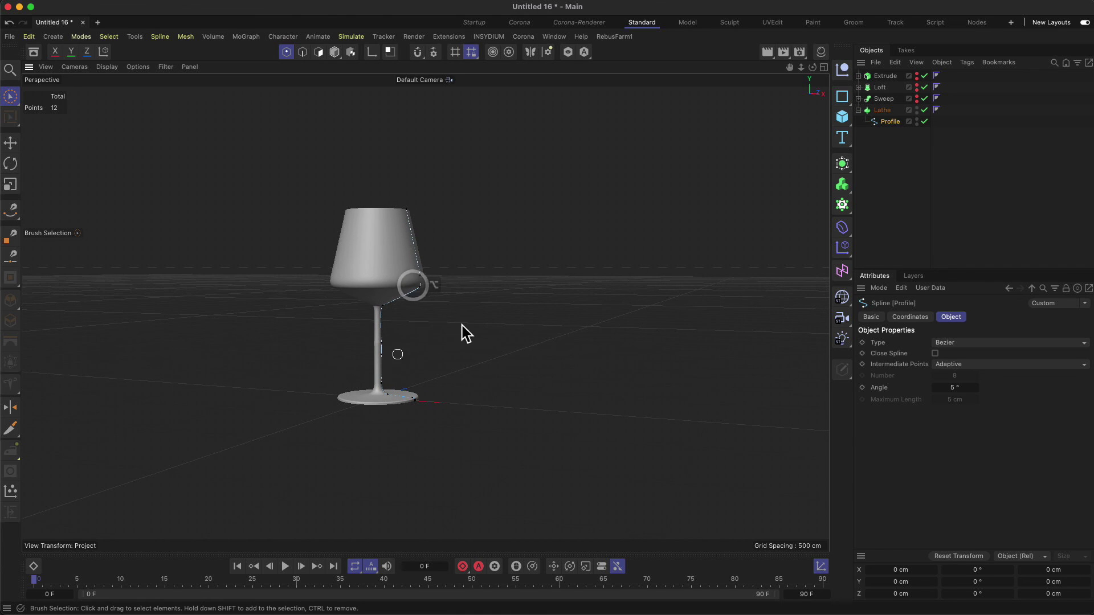
Step: Turn the Lathe off and on again to compare the bare Profile spline with the lathed glass, leaving the Lathe selected
click(925, 110)
key(2)
drag(376, 375, 425, 274)
click(883, 110)
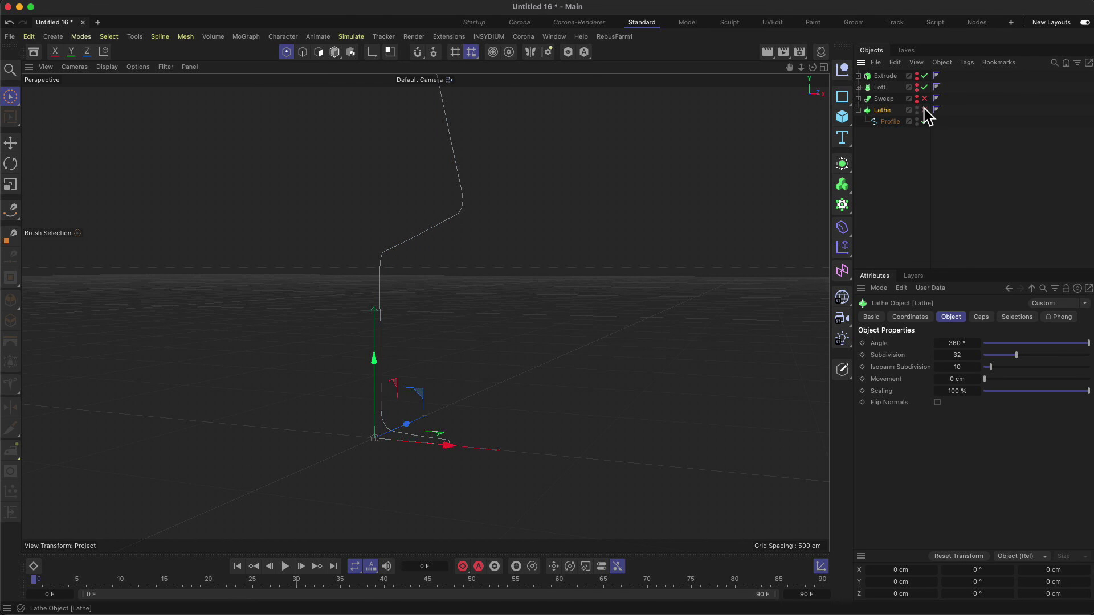
click(924, 110)
Step: Move the Lathe about 975 cm along the X axis and toggle it to check how its Profile spline relates to the axis
key(2)
drag(500, 326, 494, 450)
drag(513, 375, 727, 382)
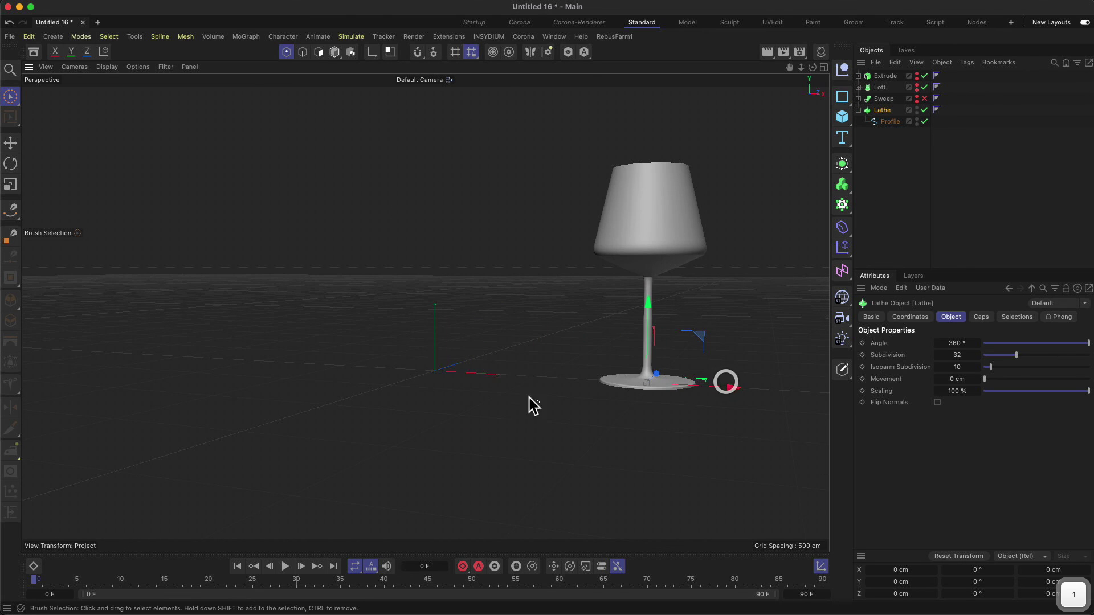
key(3)
drag(526, 397, 425, 388)
key(1)
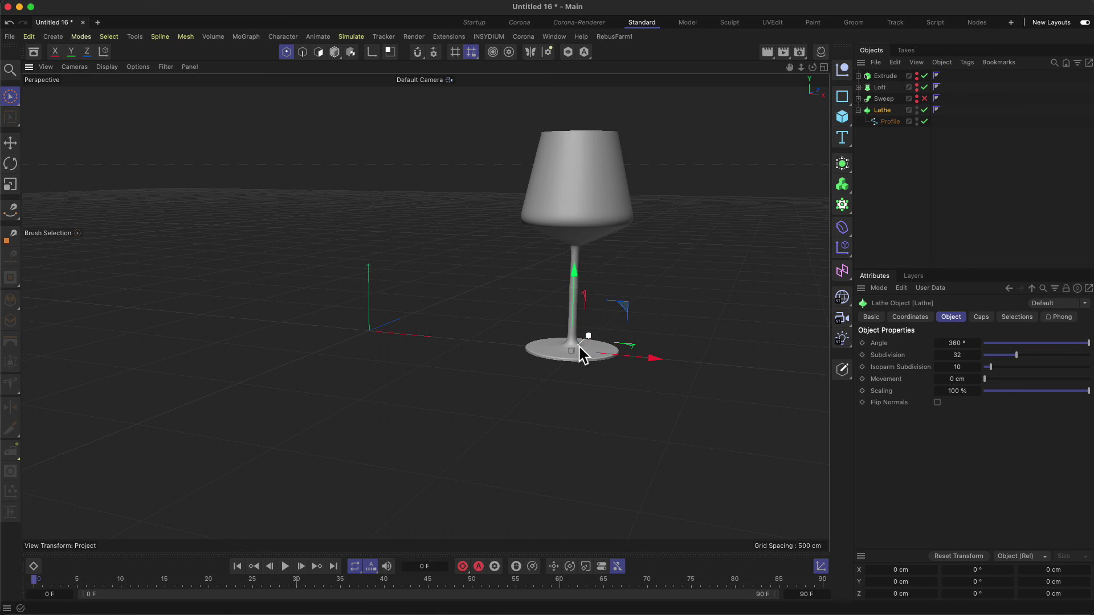
click(924, 110)
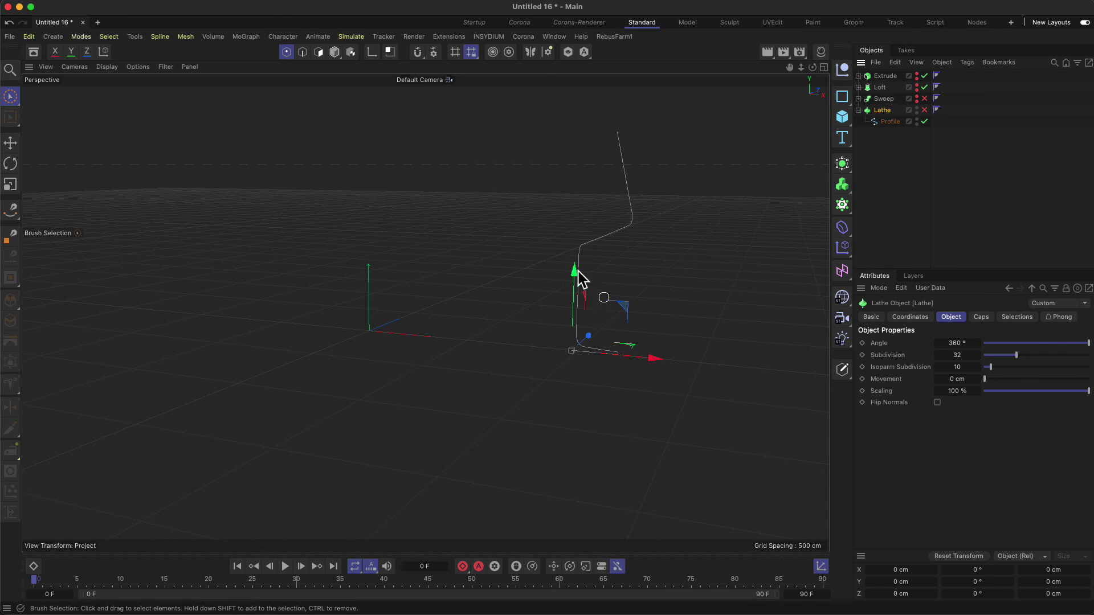
click(924, 110)
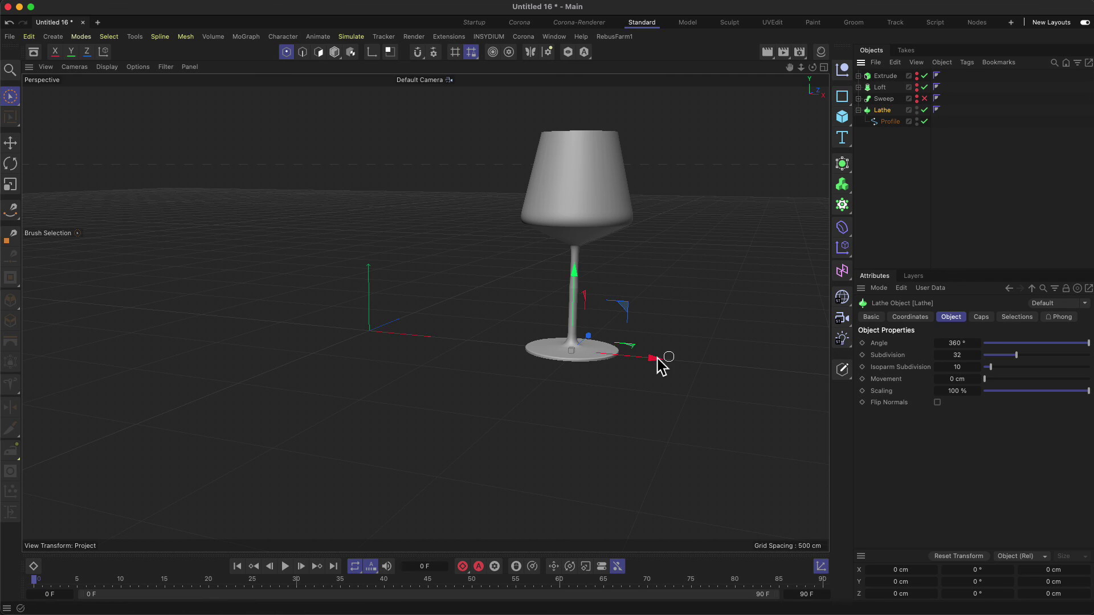
Step: Set the Lathe's X position to 0 cm
click(913, 318)
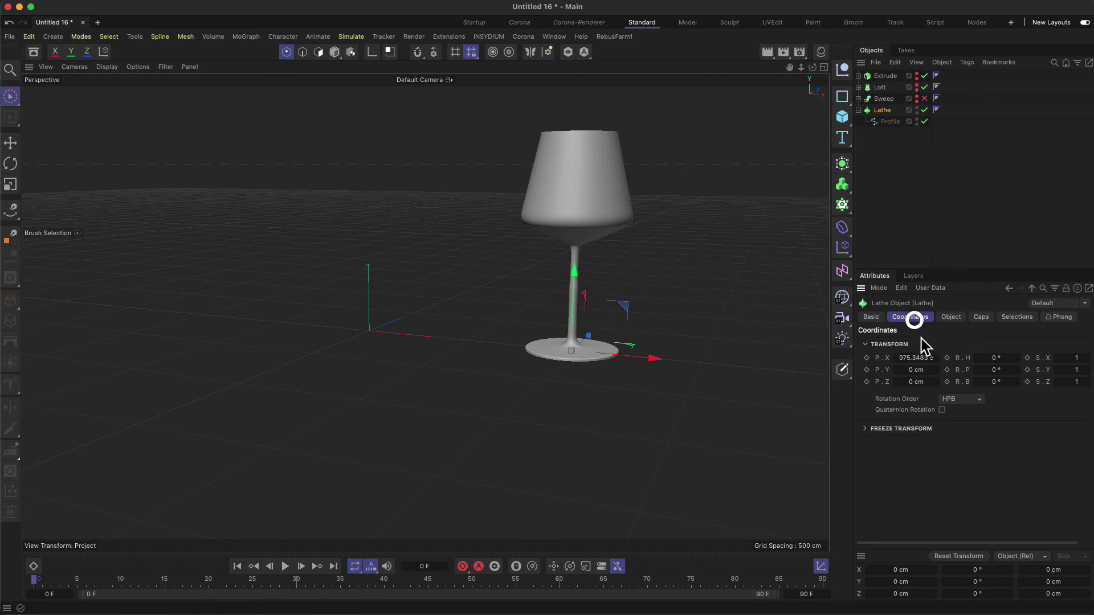
text(0)
key(Return)
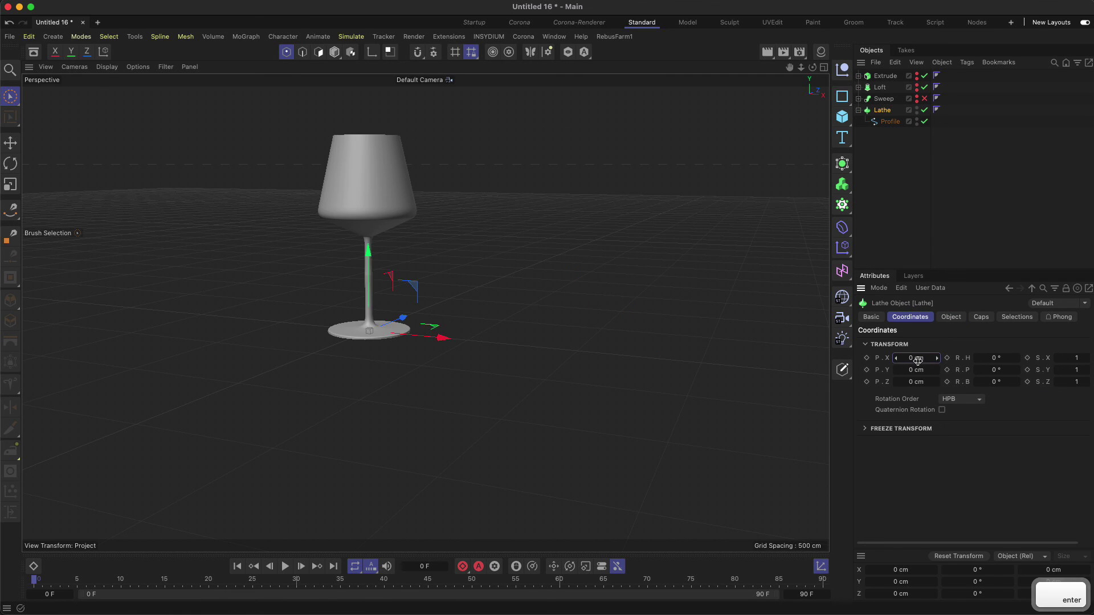
Step: Inspect the finished glass's stem, foot and bowl from several angles and distances, and collapse the Lathe's hierarchy
alt+drag(370, 280, 415, 201)
key(2)
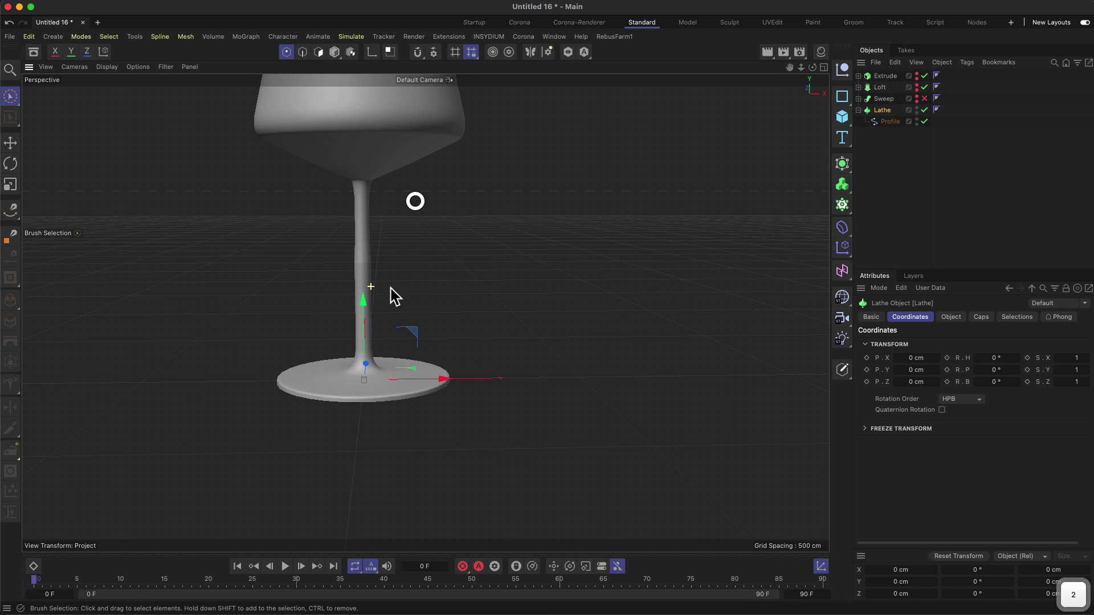
alt+drag(344, 362, 345, 365)
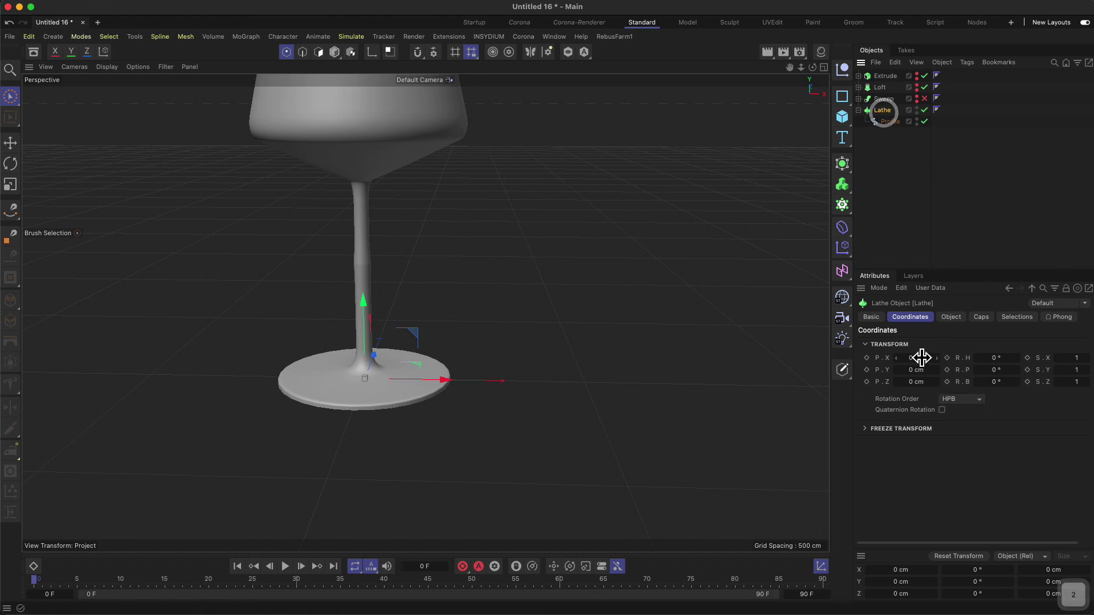
alt+drag(393, 354, 373, 431)
key(2)
key(1)
drag(439, 300, 449, 340)
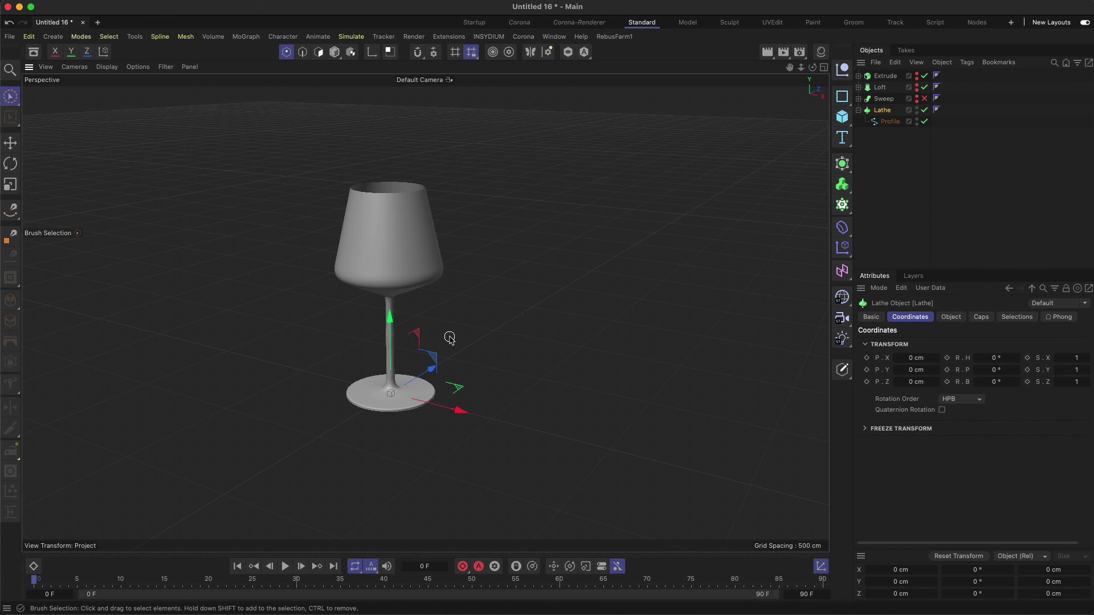
key(1)
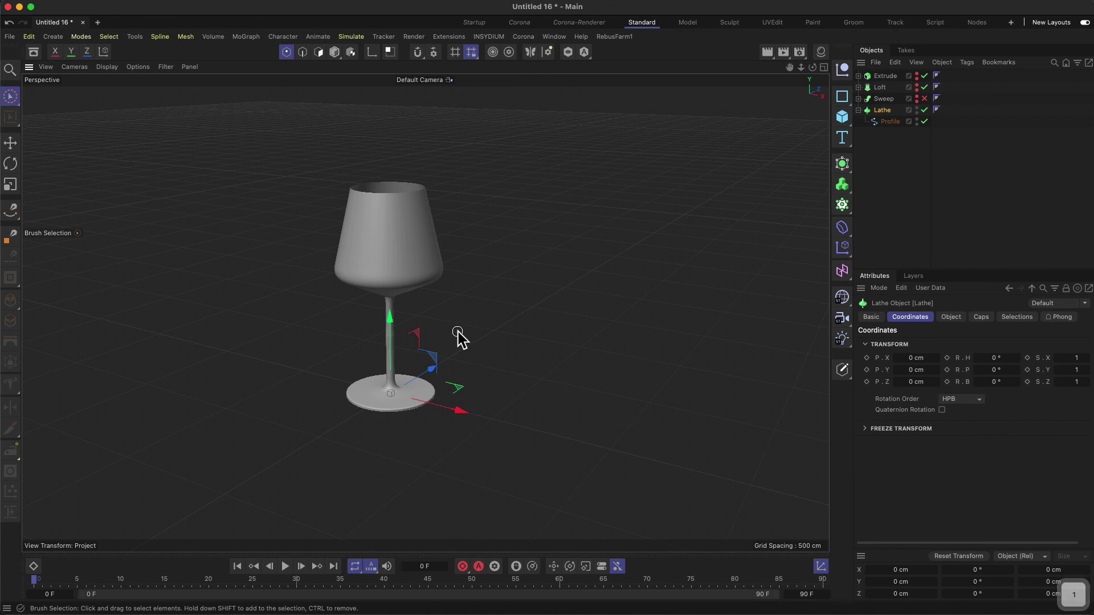
mouse_move(458, 334)
mouse_down()
mouse_move(452, 370)
mouse_move(466, 304)
mouse_move(459, 345)
mouse_up()
key(2)
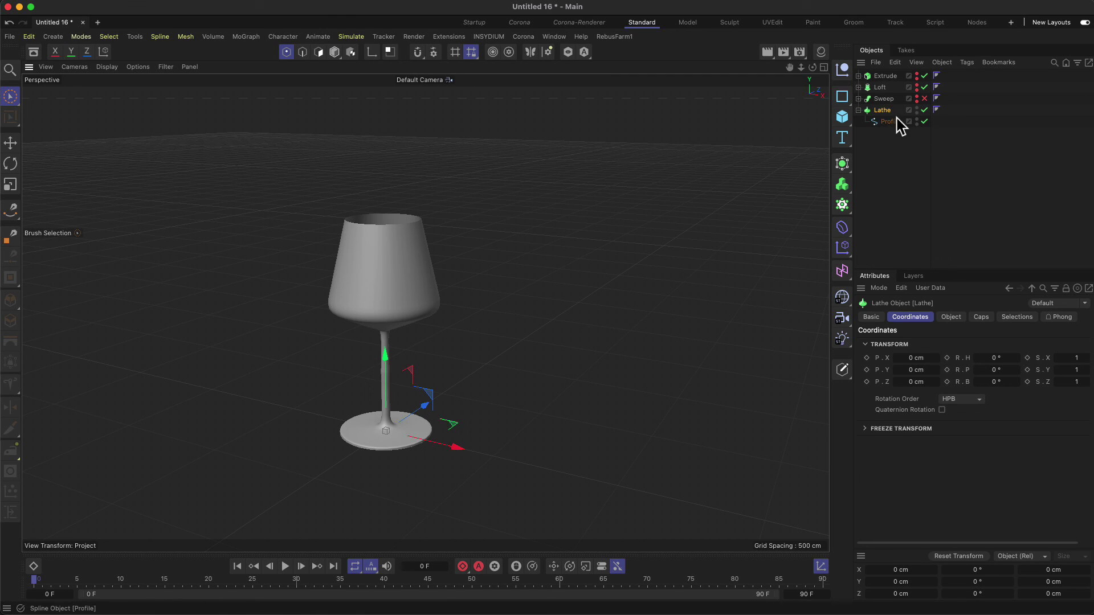
click(858, 110)
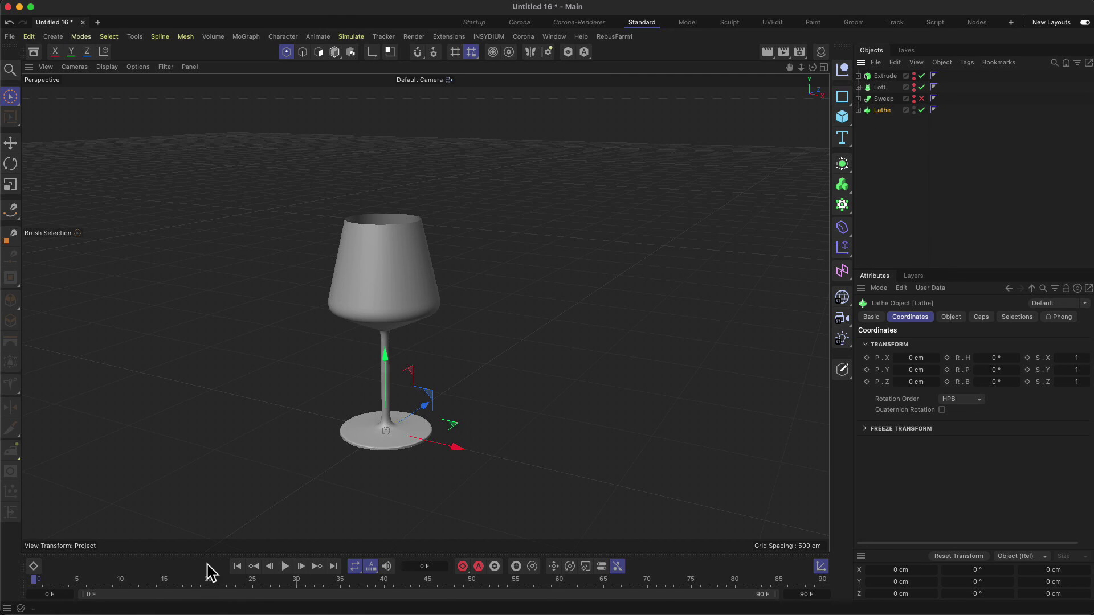